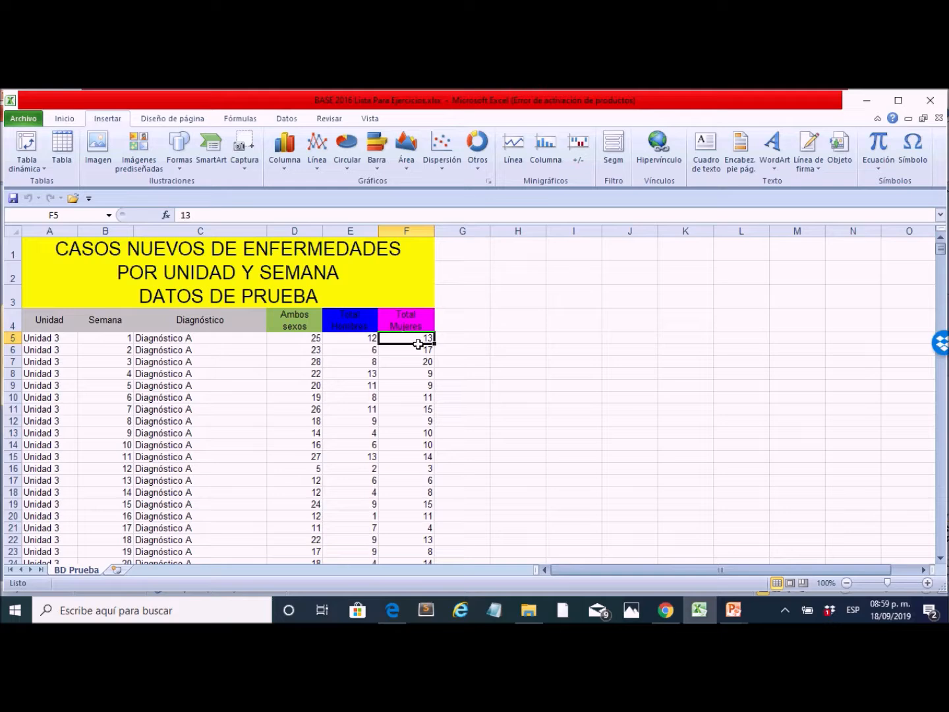
# Step: Examine the Unidad, Semana, Diagnóstico, Ambos sexos, Total Hombres and Total Mujeres columns and the records listed beneath them
pyautogui.click(276, 343)
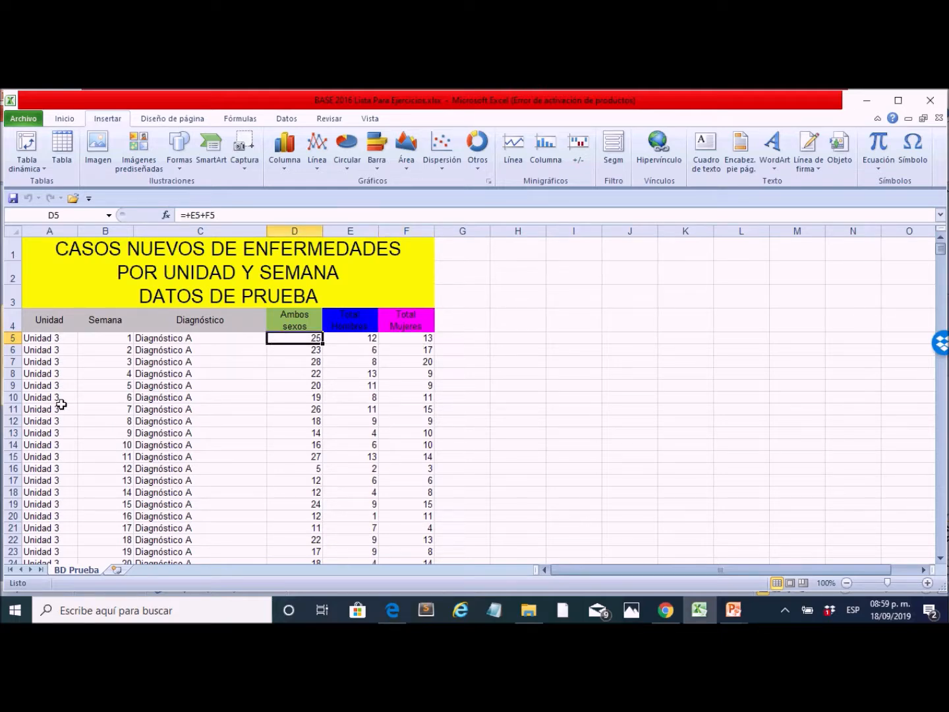
pyautogui.click(56, 341)
pyautogui.press('Right')
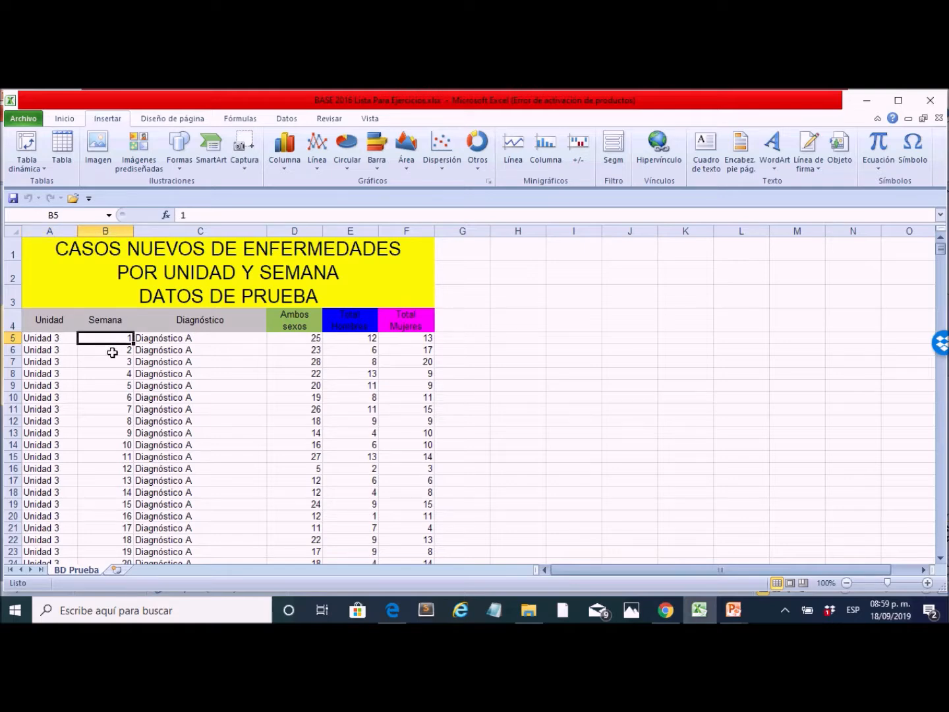
pyautogui.press('Right')
pyautogui.press('Right')
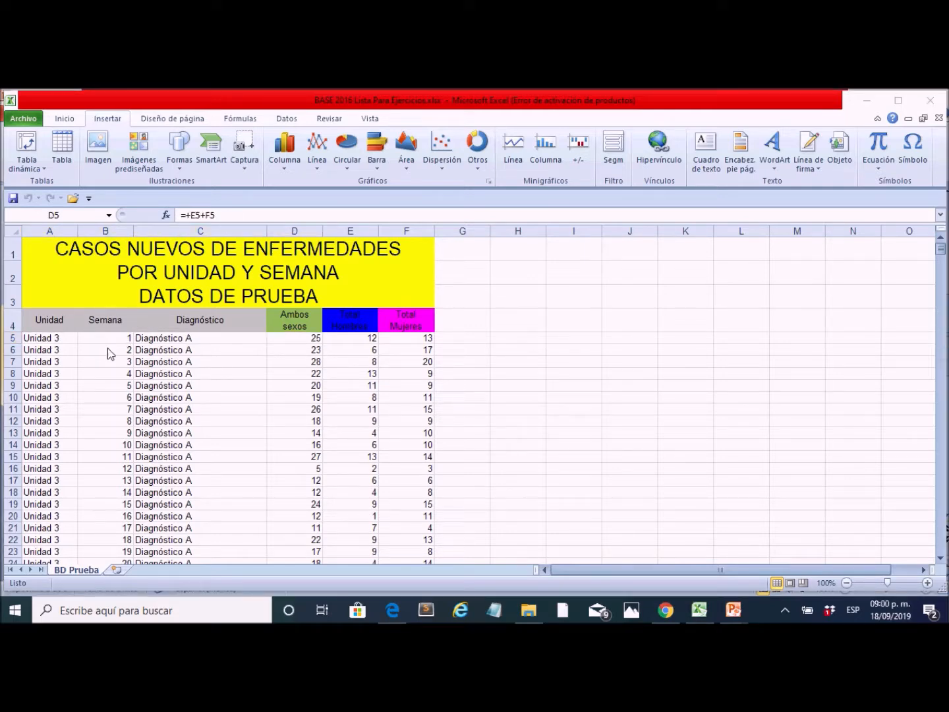
pyautogui.click(366, 339)
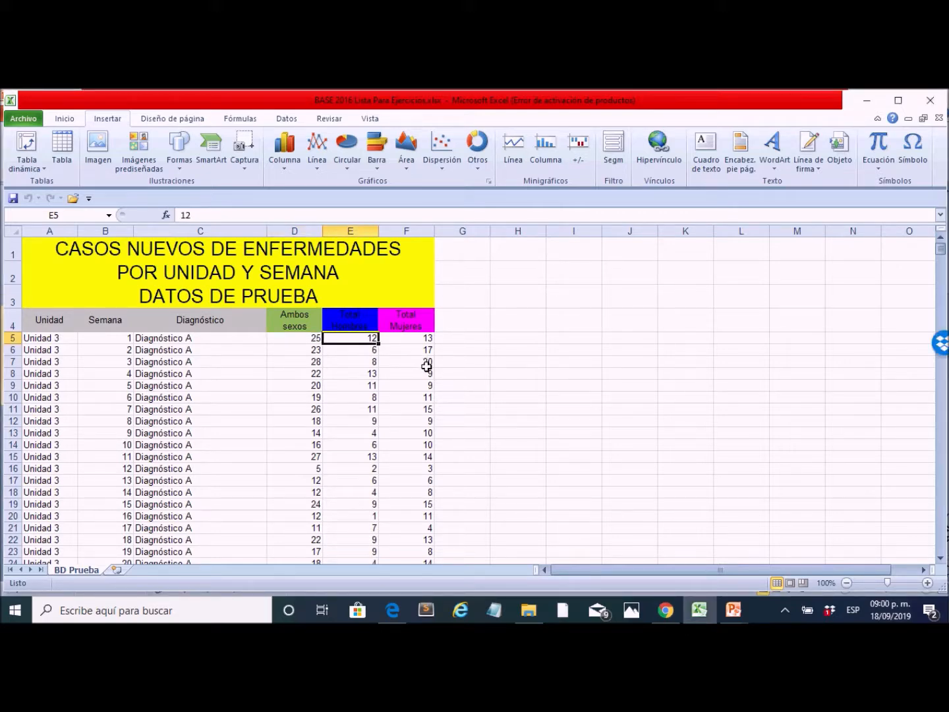
pyautogui.click(433, 341)
pyautogui.press('Down')
pyautogui.press('Down')
pyautogui.press('Down')
pyautogui.press('Down')
pyautogui.press('Down')
pyautogui.press('Left')
pyautogui.press('Left')
pyautogui.press('Left')
pyautogui.press('Left')
pyautogui.press('Left')
pyautogui.press('Down')
pyautogui.press('Down')
pyautogui.press('Down')
pyautogui.press('Down')
pyautogui.press('Down')
pyautogui.press('Down')
pyautogui.press('Down')
pyautogui.press('Down')
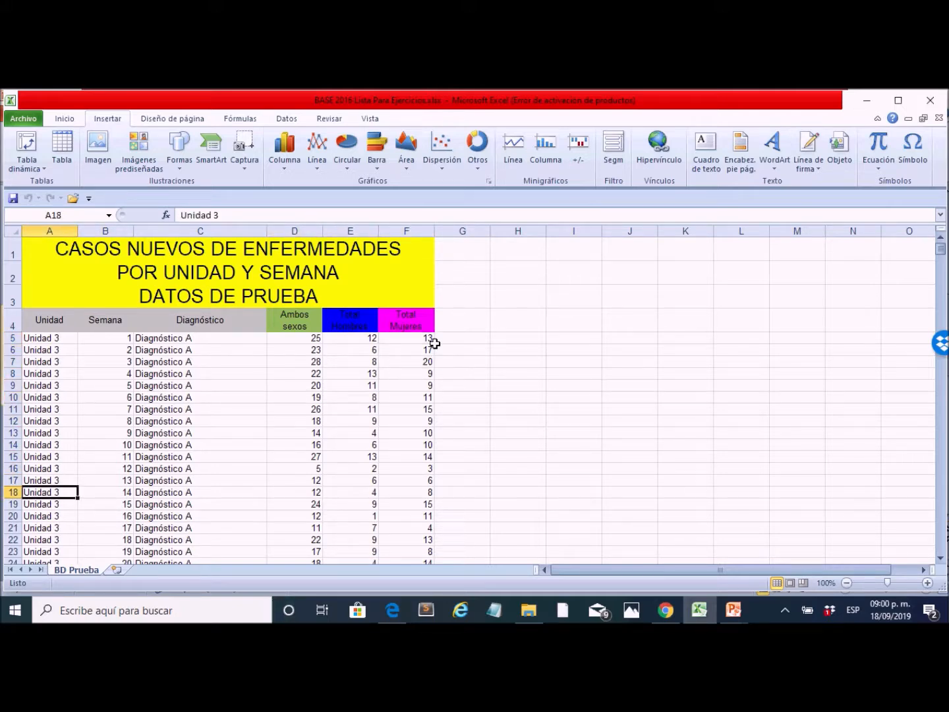
pyautogui.hotkey('alt', 'Tab')
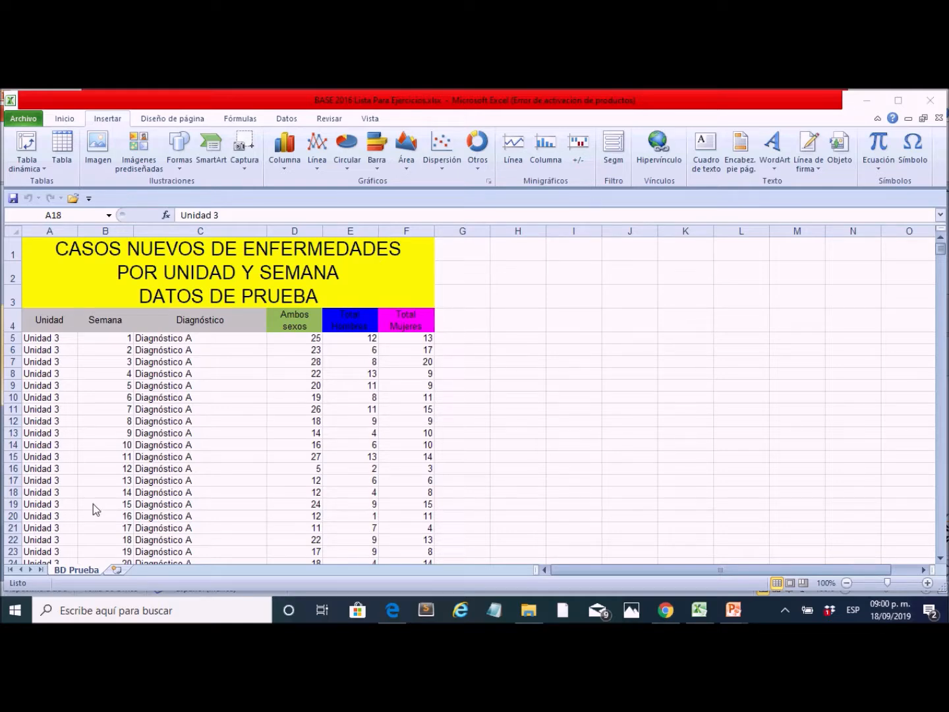
pyautogui.hotkey('alt', 'Tab')
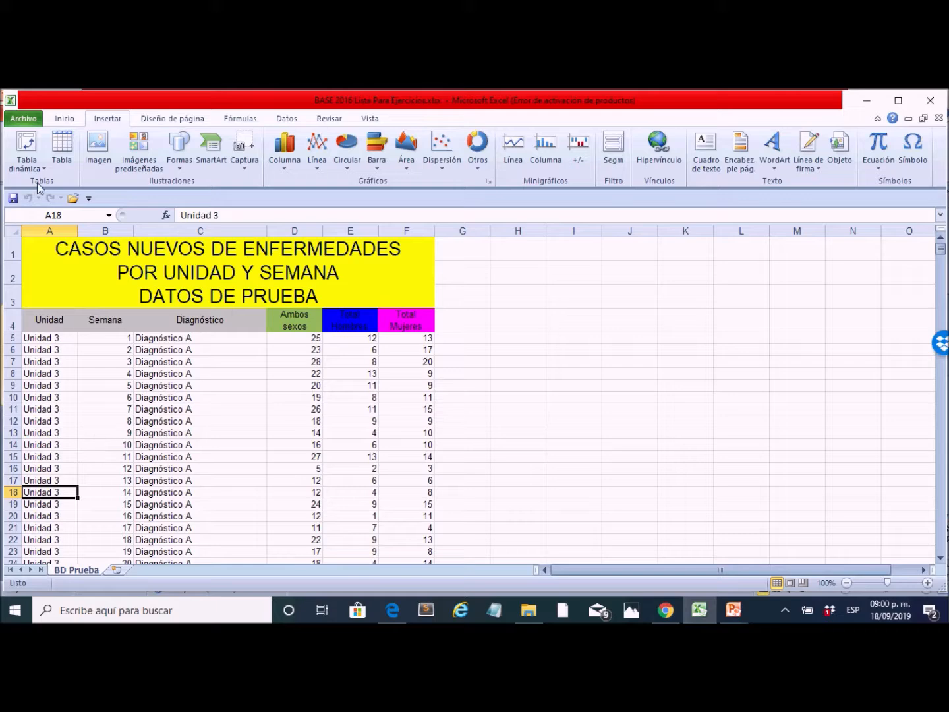
pyautogui.click(63, 117)
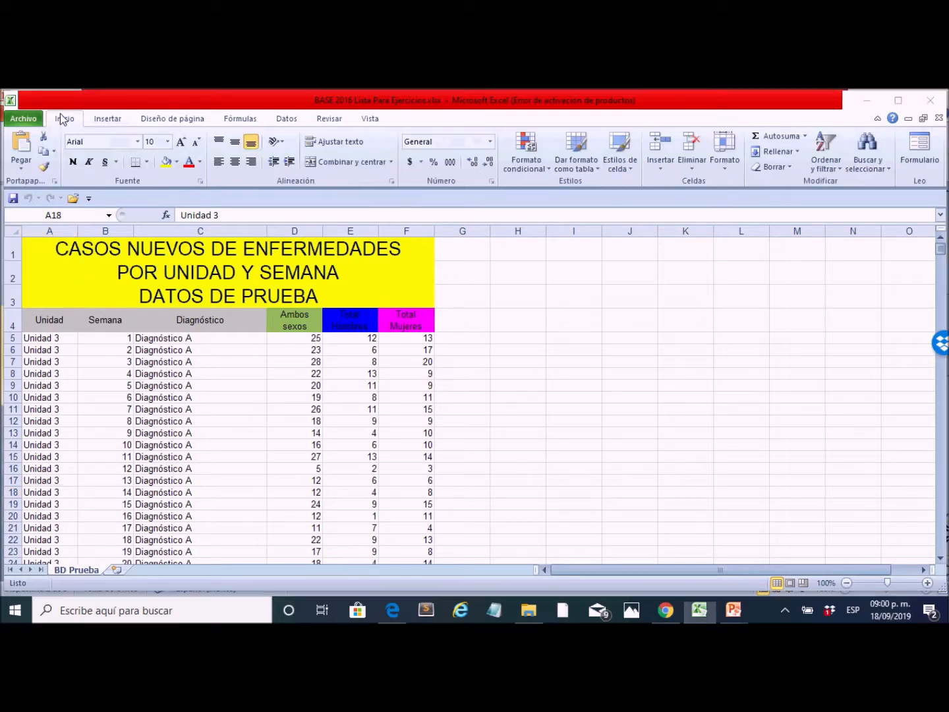
# Step: Insert a pivot table on a new worksheet, using the range 'BD Prueba'!$A$4:$F$3538 as its source
pyautogui.click(108, 122)
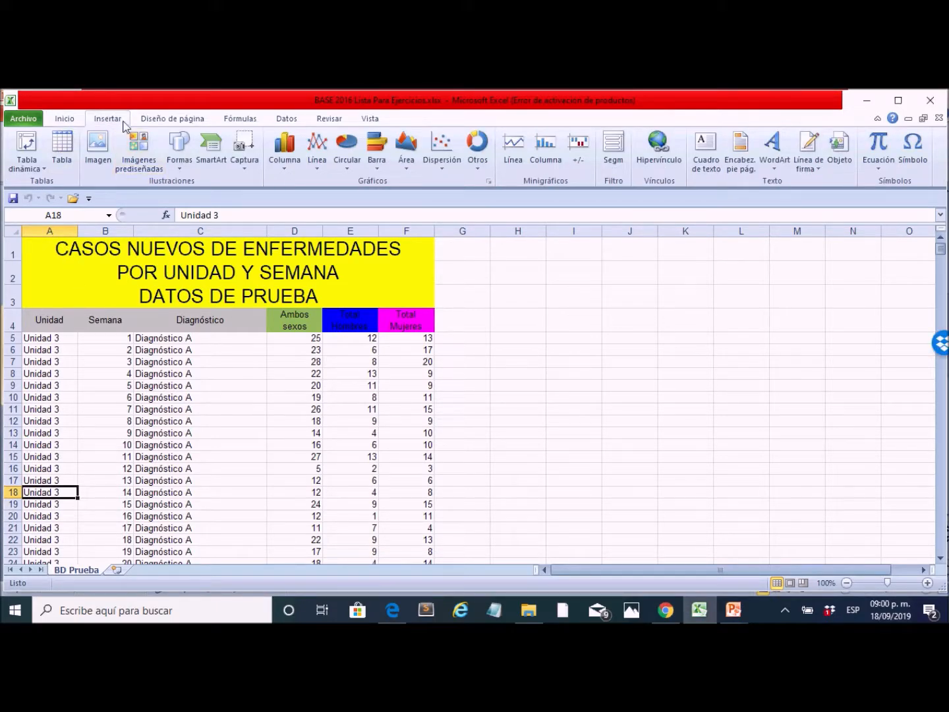
pyautogui.click(30, 156)
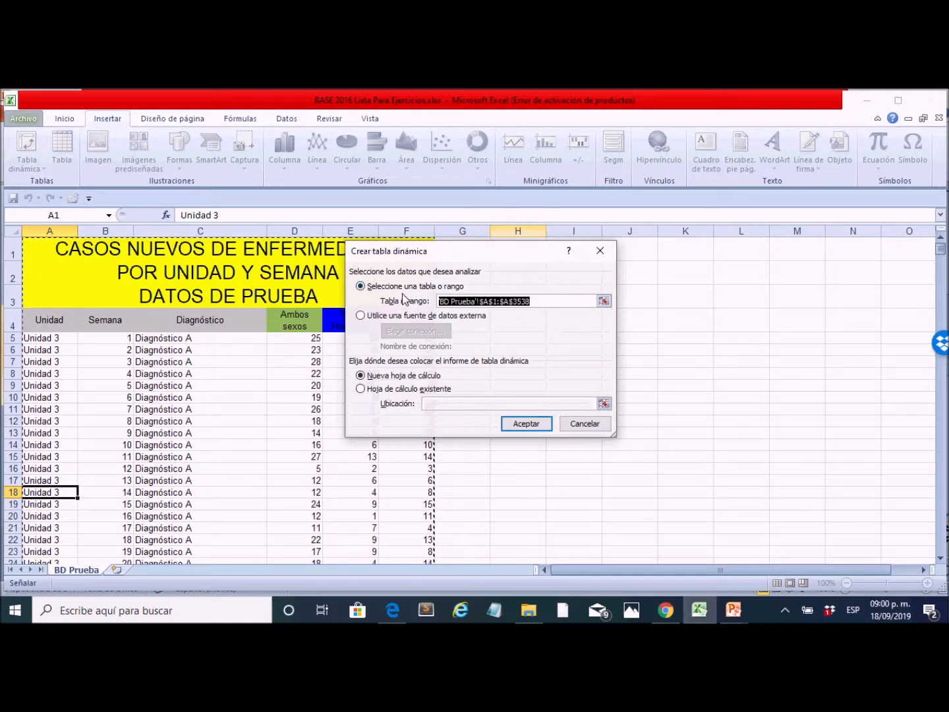
pyautogui.click(604, 301)
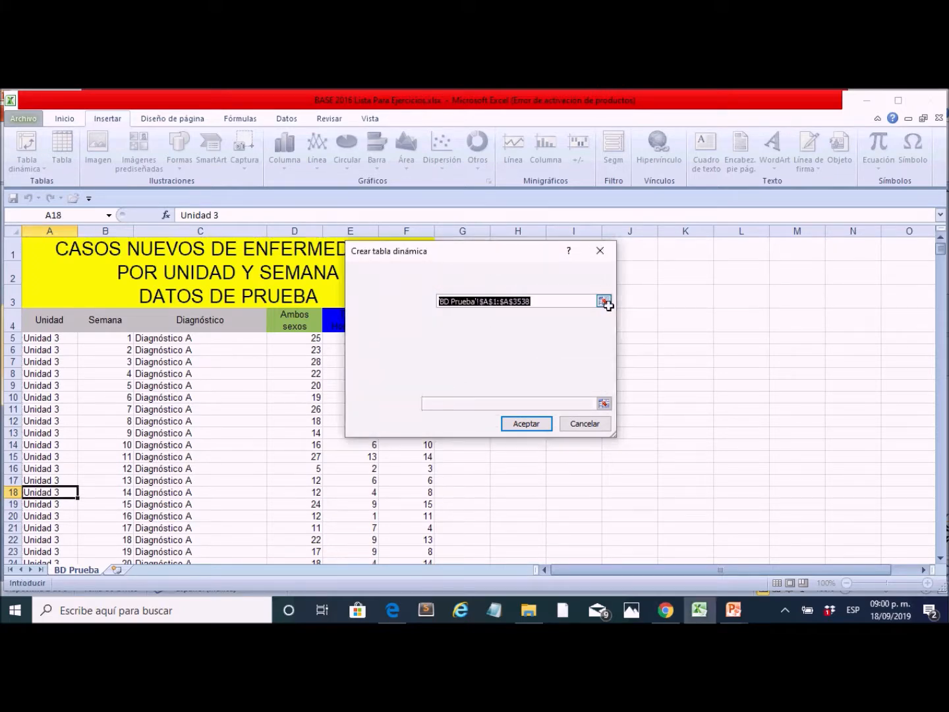
pyautogui.moveTo(50, 322); pyautogui.dragTo(390, 488)
pyautogui.hotkey('ctrl', 'shift', 'Down')
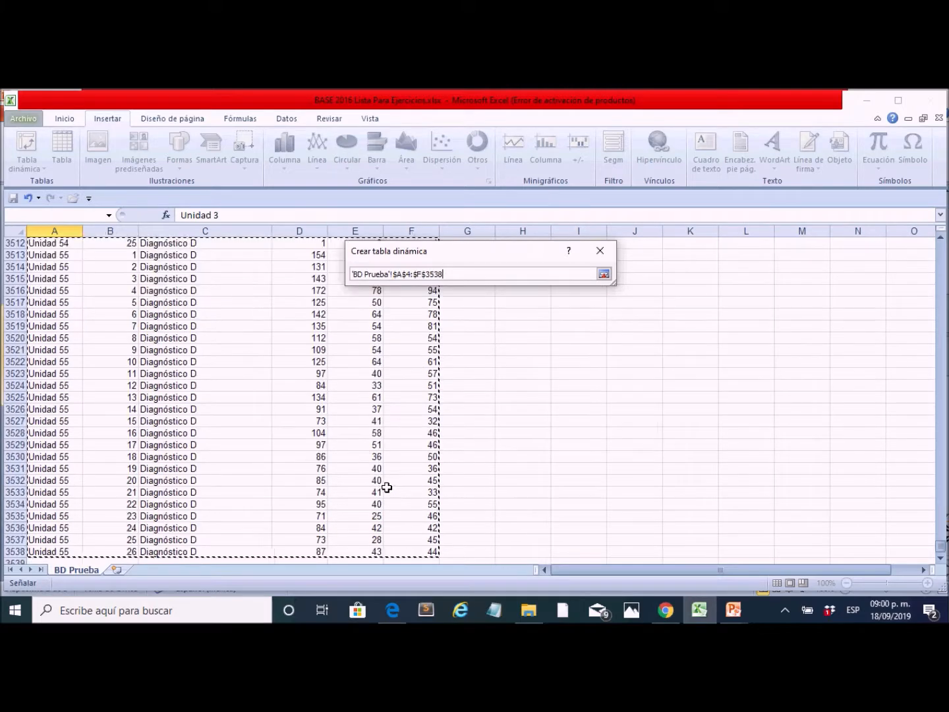
pyautogui.click(604, 273)
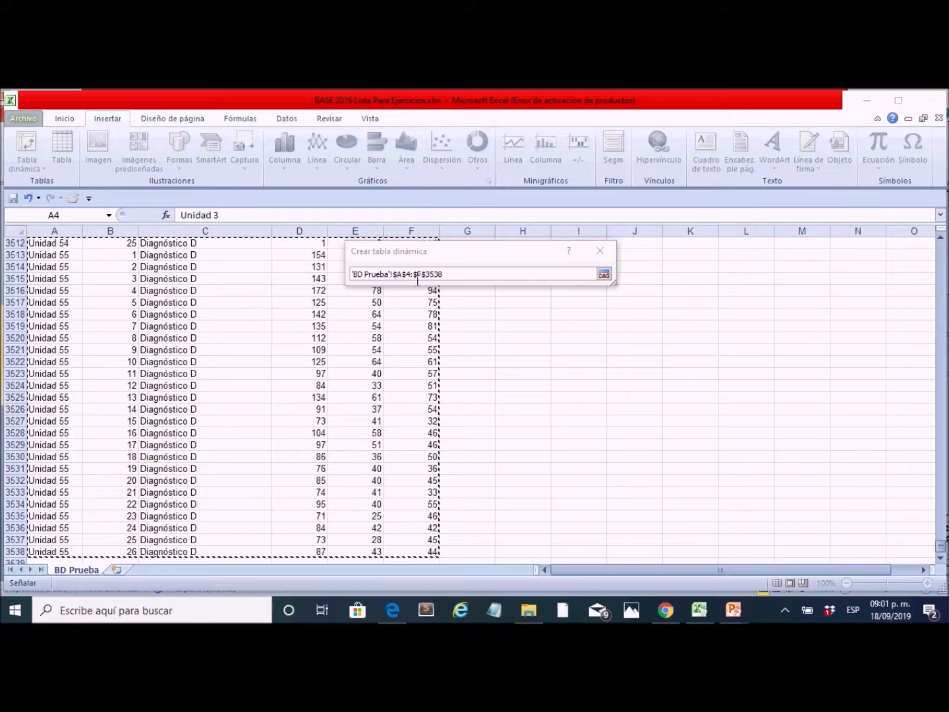
pyautogui.click(943, 543)
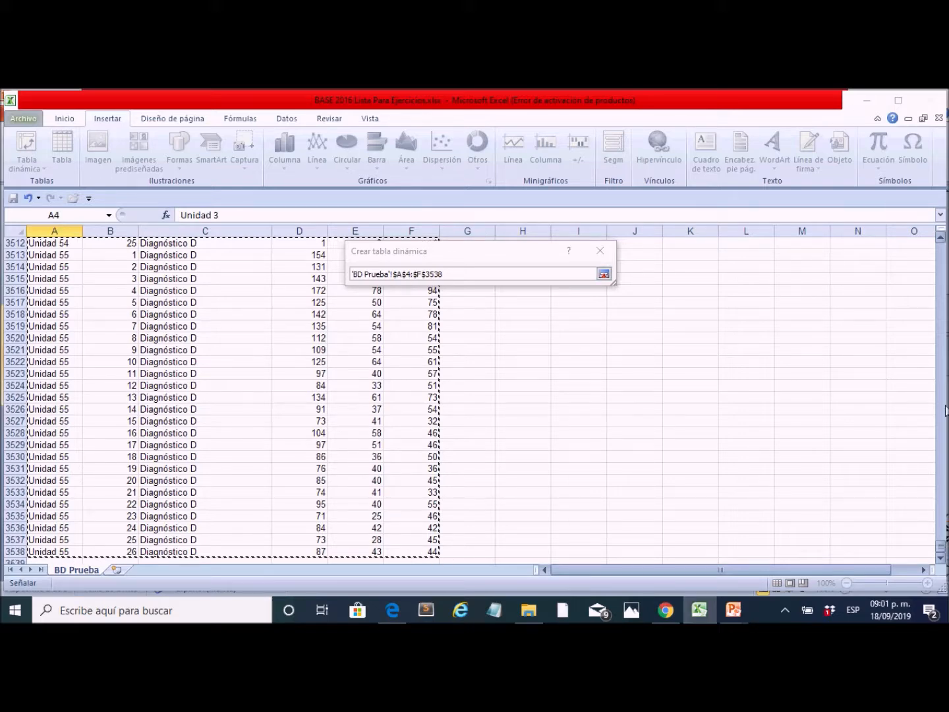
pyautogui.moveTo(943, 547); pyautogui.dragTo(941, 249)
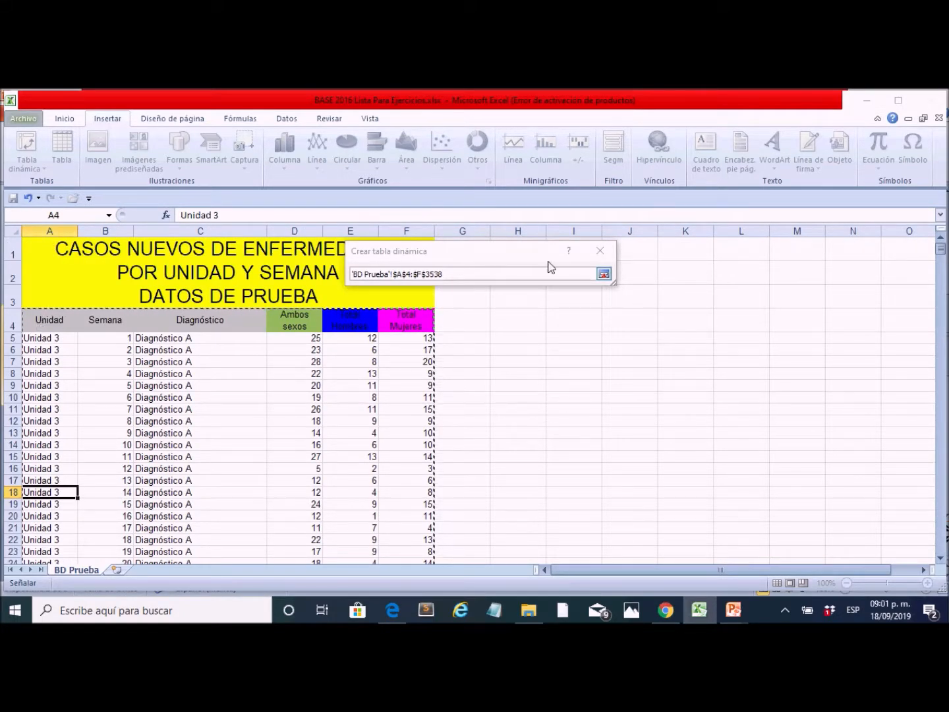
pyautogui.click(604, 274)
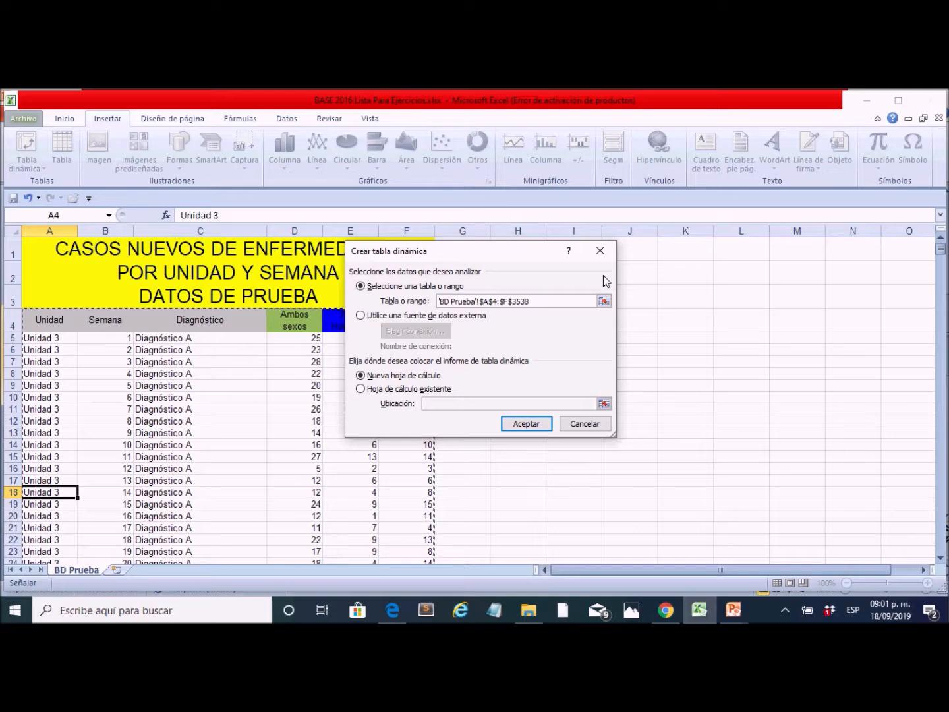
pyautogui.click(530, 424)
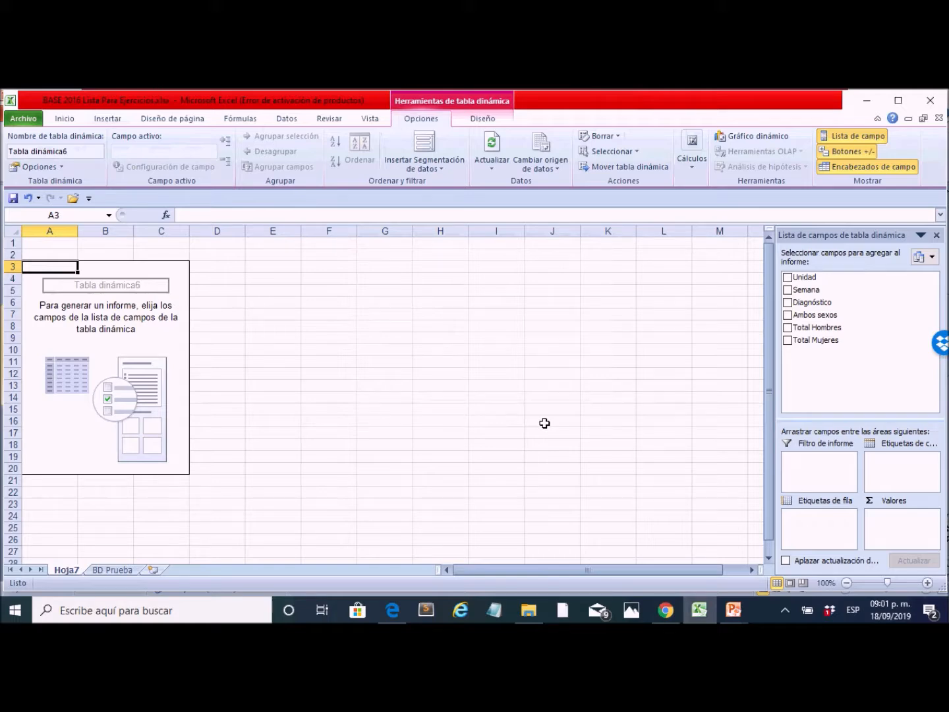
# Step: Rename the new pivot table worksheet as tabla
pyautogui.doubleClick(75, 574)
pyautogui.write('tabla')
pyautogui.press('Return')
# Step: Add Diagnóstico to the pivot table's row labels and the sum of Ambos sexos to its values
pyautogui.click(93, 356)
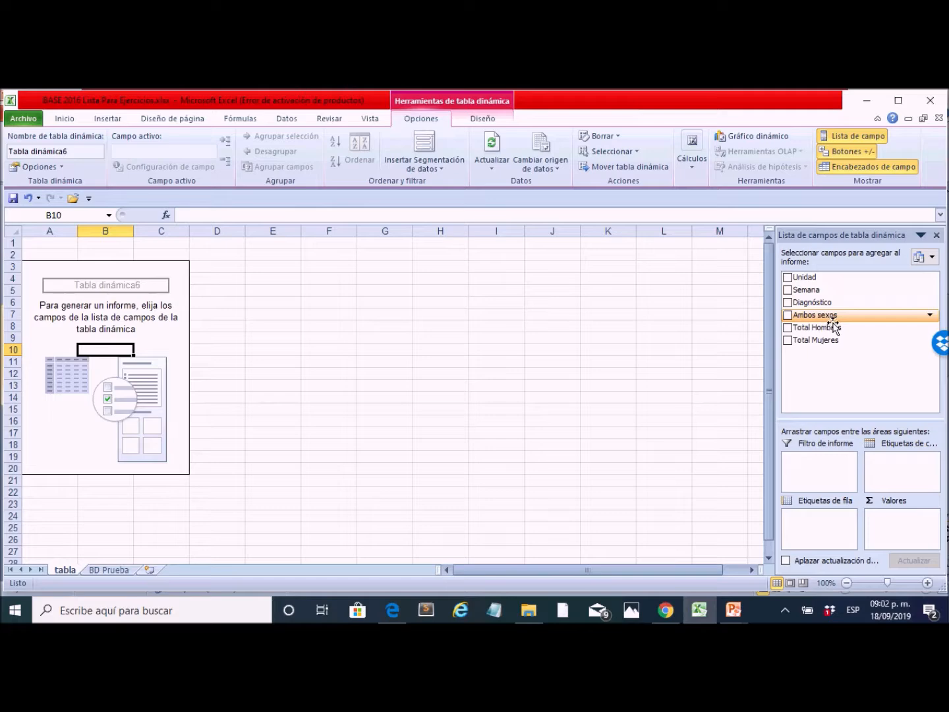
pyautogui.click(789, 303)
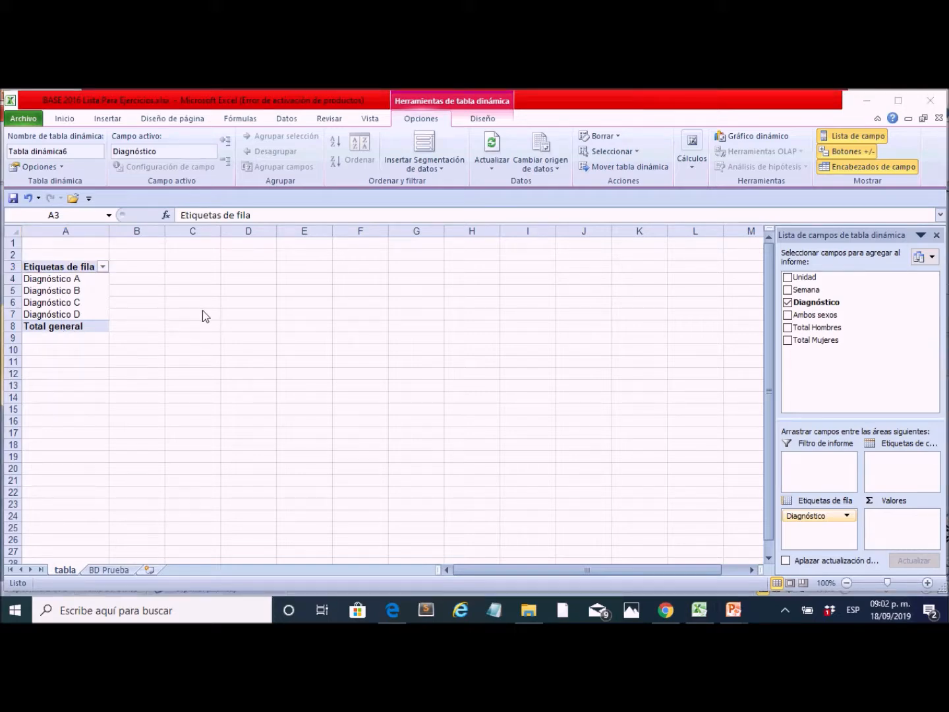
pyautogui.click(790, 315)
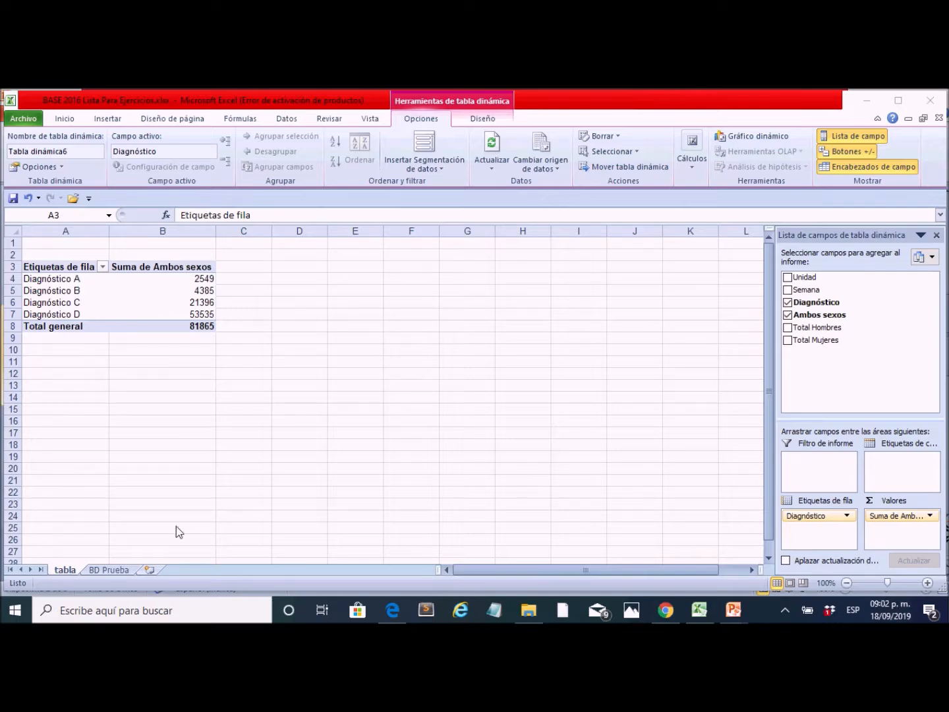
# Step: Turn on filtering for the column headings in row 4 of the BD Prueba sheet
pyautogui.click(118, 570)
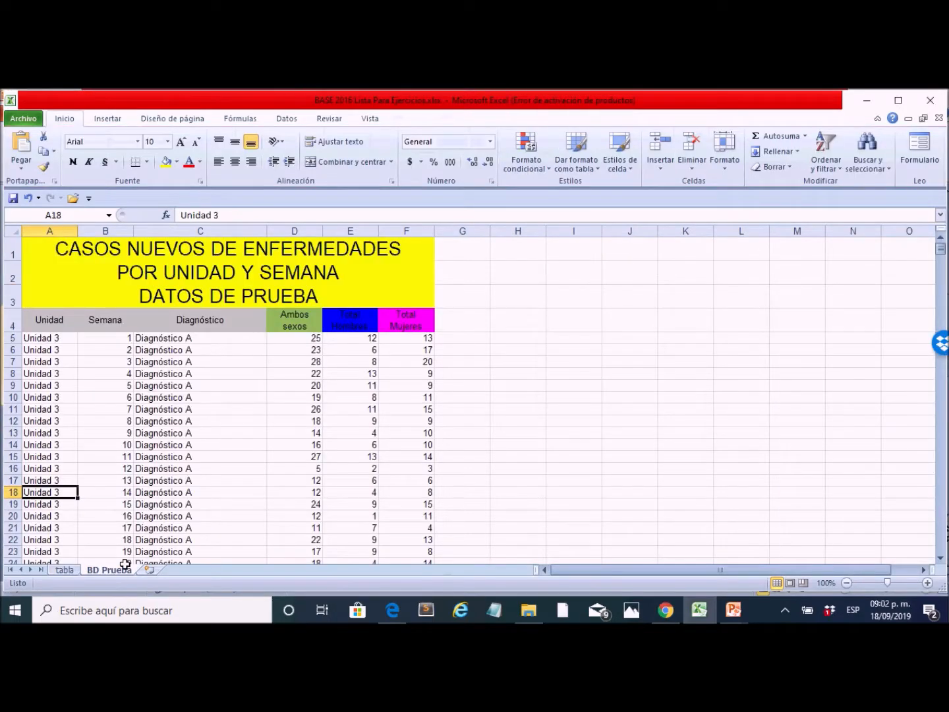
pyautogui.click(159, 512)
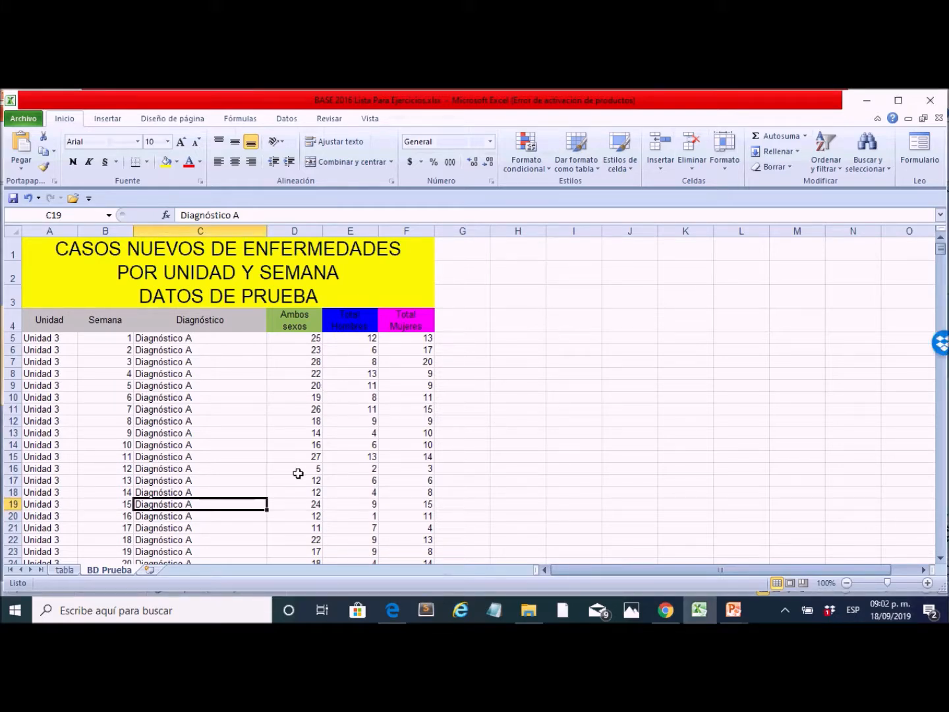
pyautogui.click(156, 434)
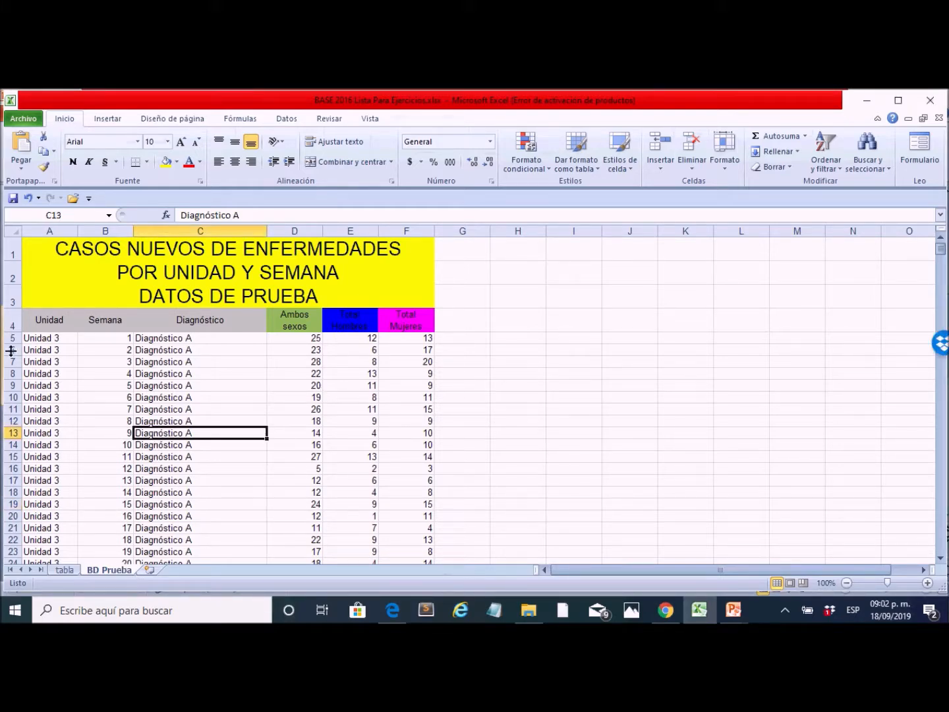
pyautogui.click(44, 329)
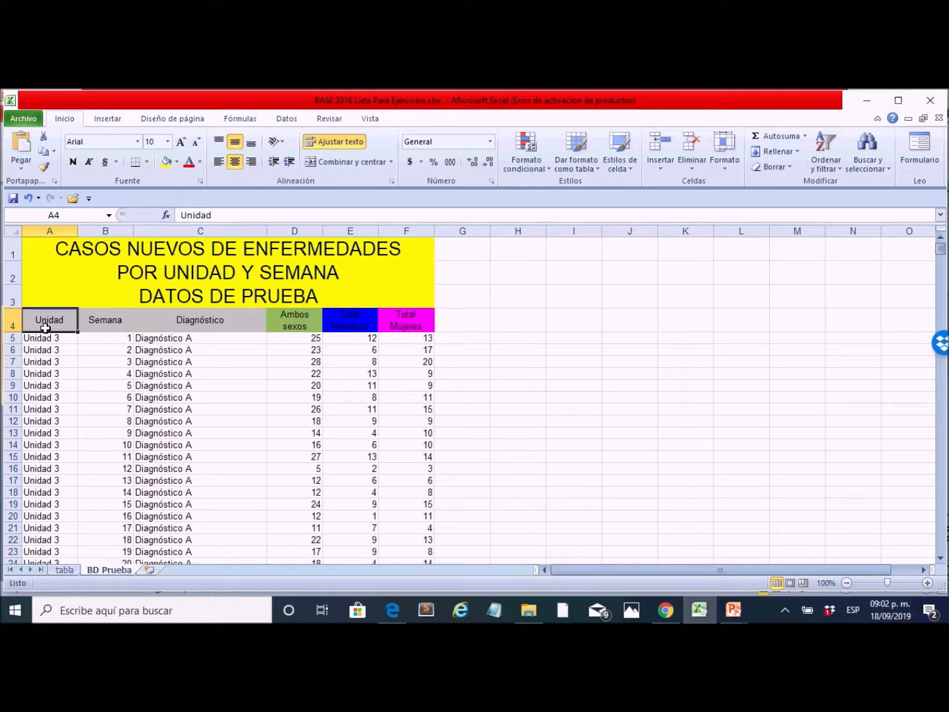
pyautogui.click(38, 354)
pyautogui.click(51, 322)
pyautogui.click(17, 331)
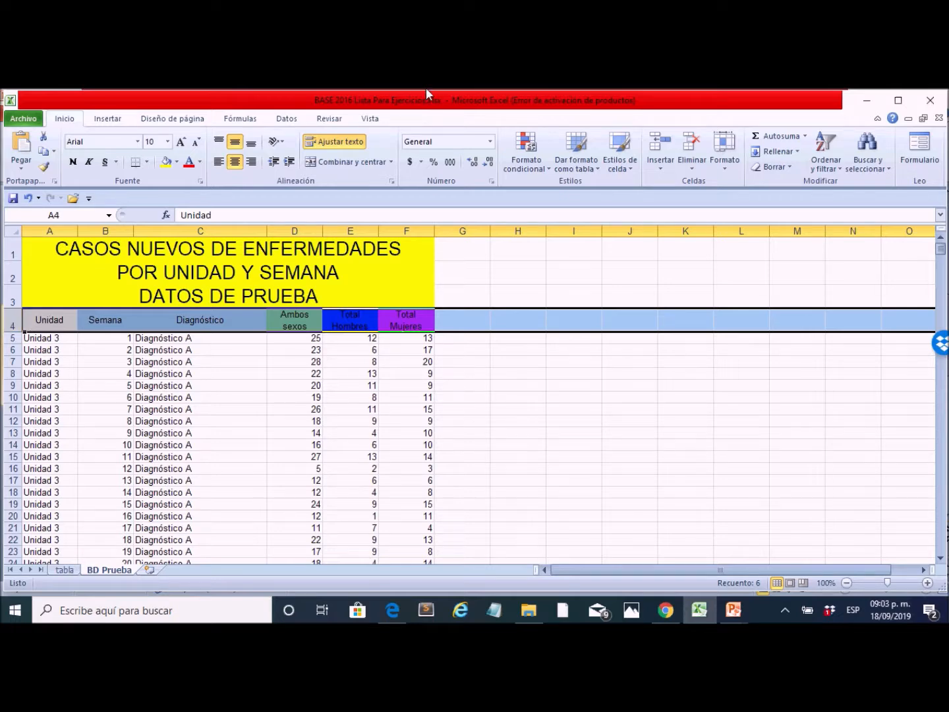
pyautogui.click(285, 118)
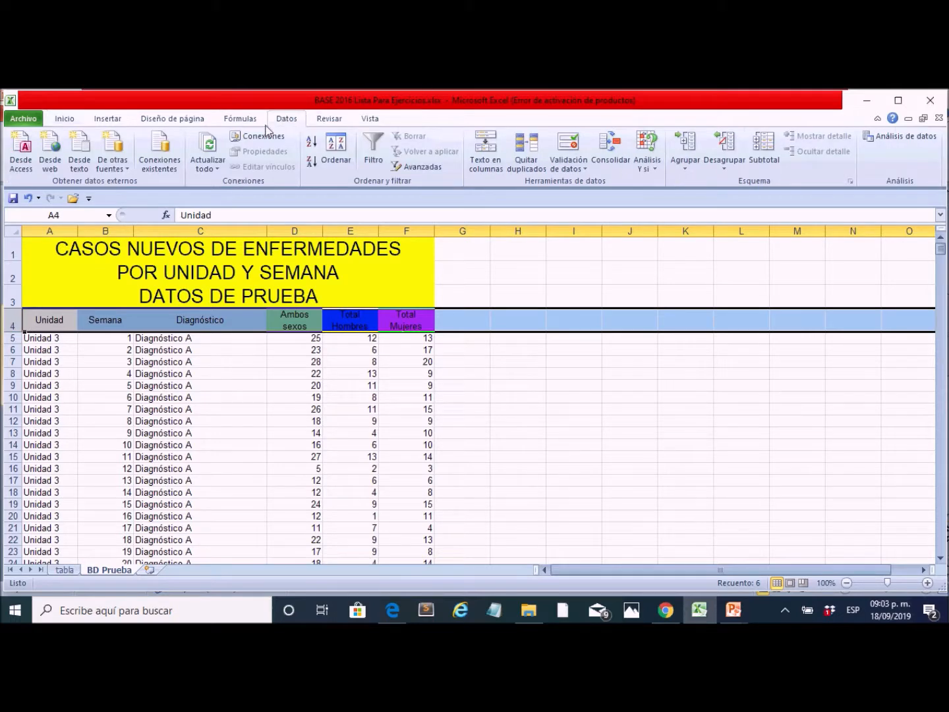
pyautogui.click(378, 146)
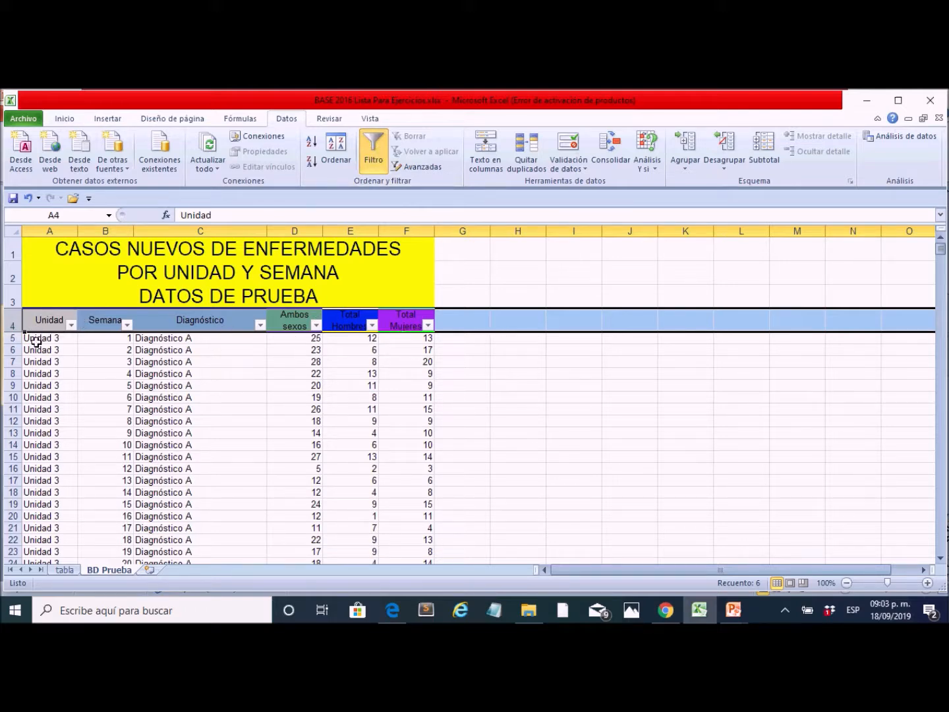
pyautogui.click(71, 325)
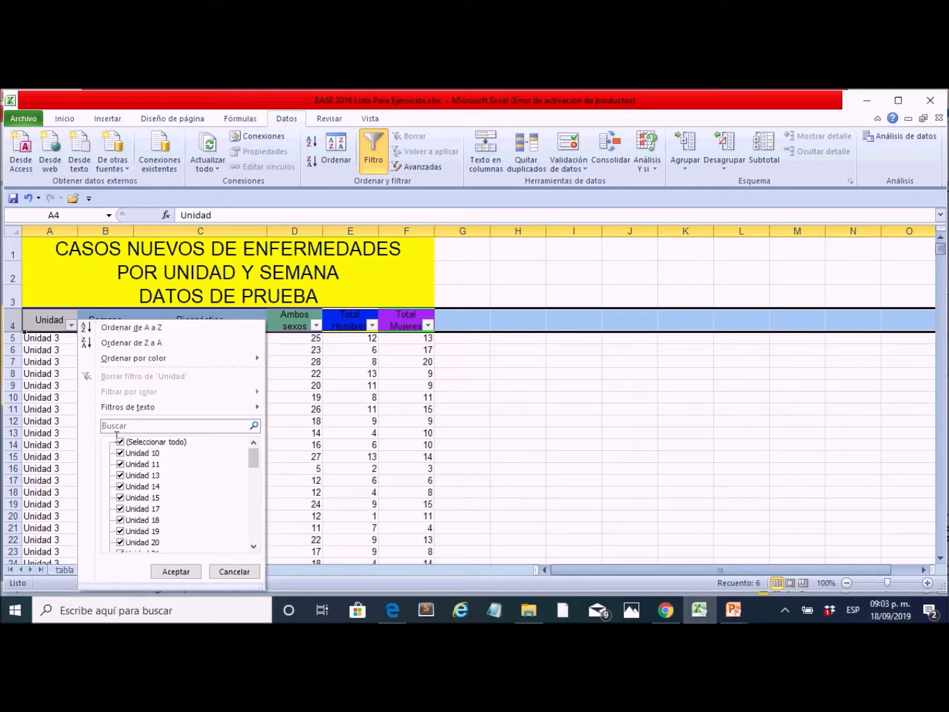
pyautogui.click(119, 442)
pyautogui.click(121, 454)
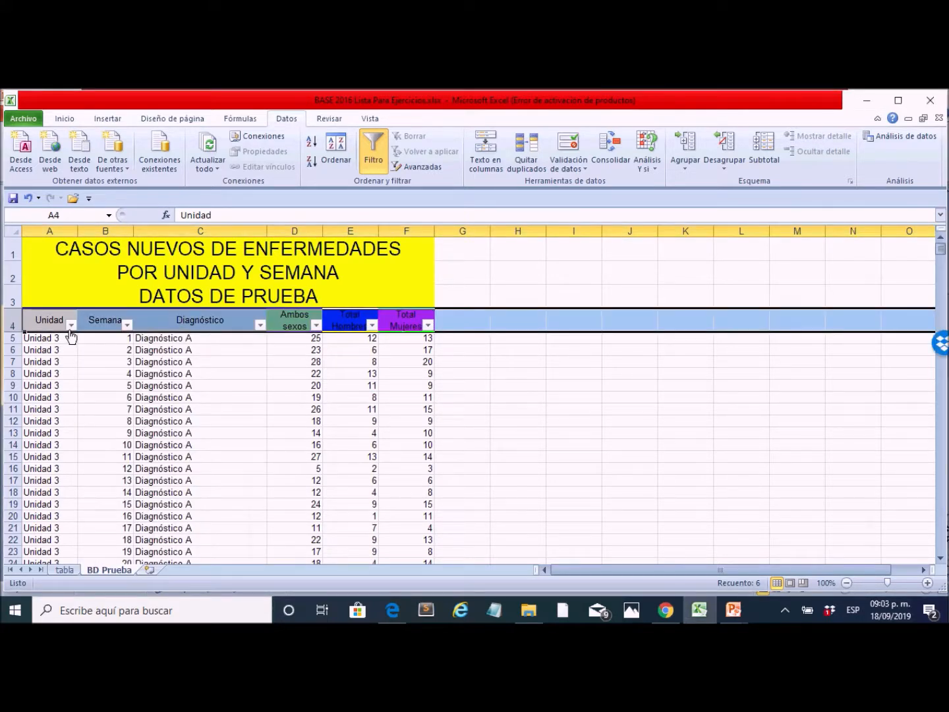
# Step: Filter the Unidad column to show only the Unidad 11 records
pyautogui.click(70, 324)
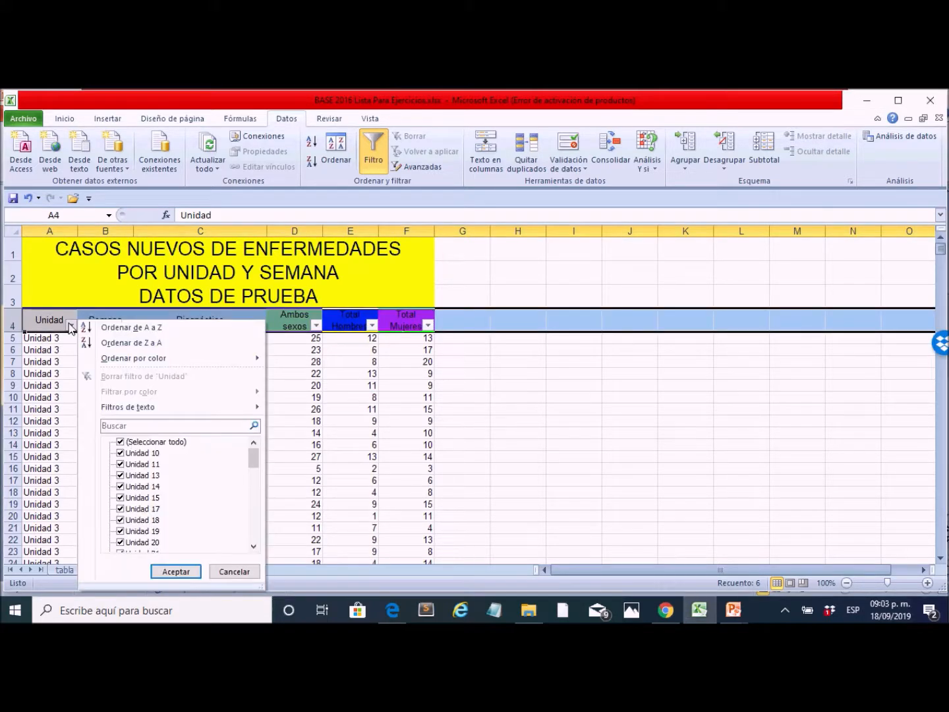
pyautogui.click(120, 443)
pyautogui.click(121, 464)
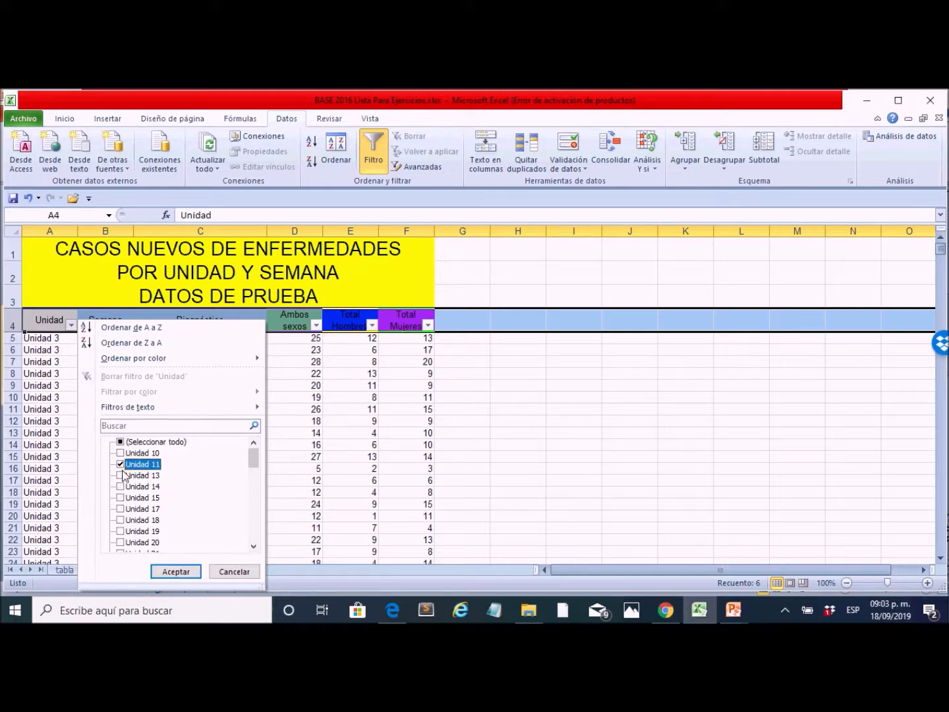
pyautogui.click(192, 571)
pyautogui.click(33, 424)
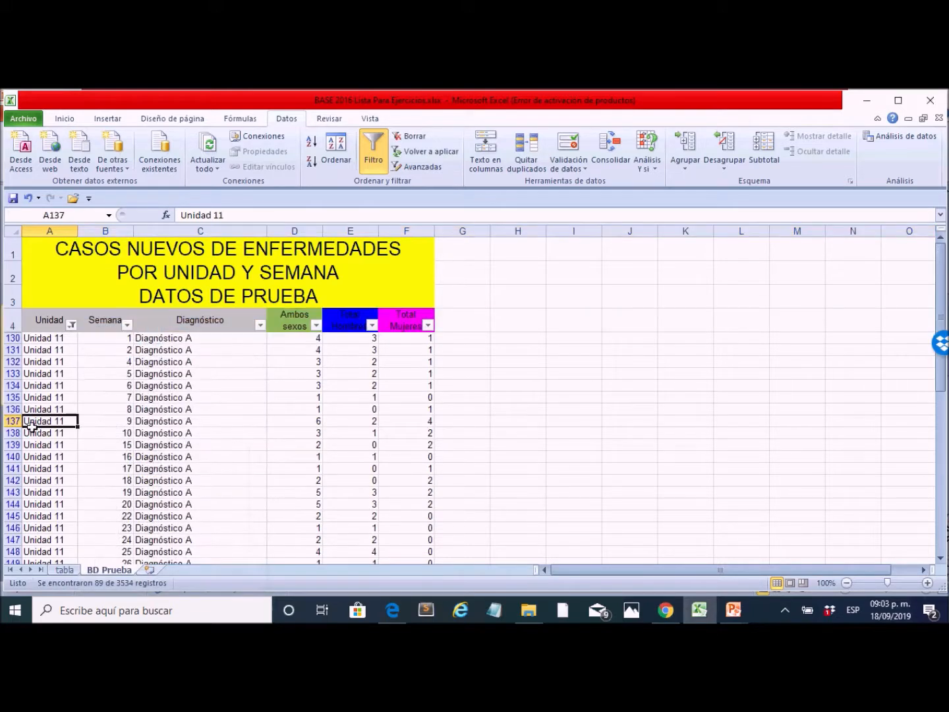
# Step: Reset the Unidad column's filter to include all units
pyautogui.click(72, 325)
pyautogui.click(121, 443)
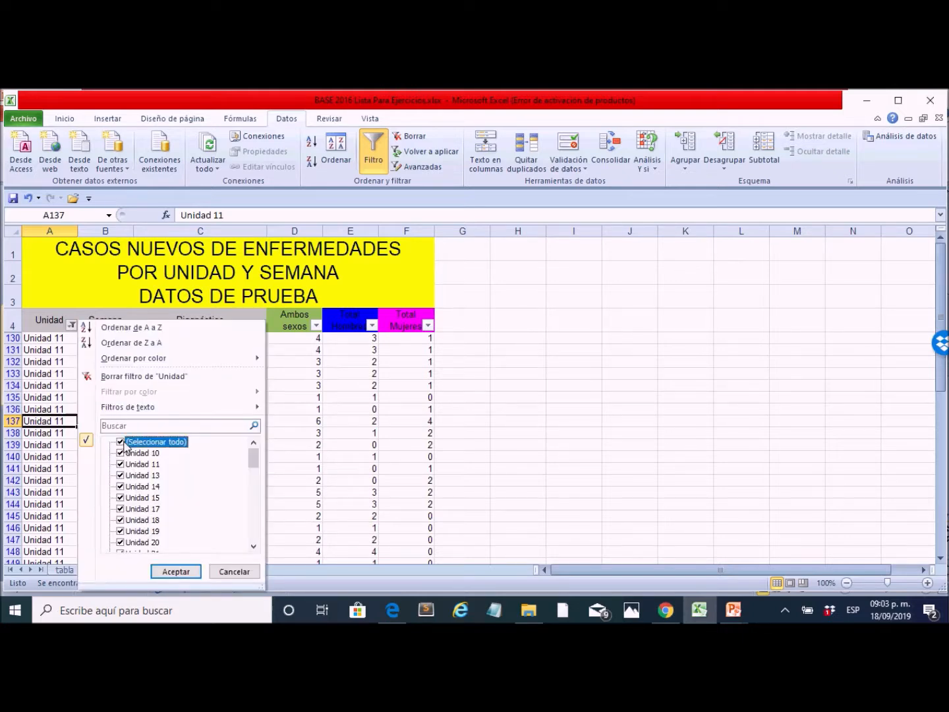
pyautogui.click(173, 571)
pyautogui.click(111, 447)
# Step: Filter the Diagnóstico column to show only the Diagnóstico B records
pyautogui.click(206, 335)
pyautogui.click(261, 325)
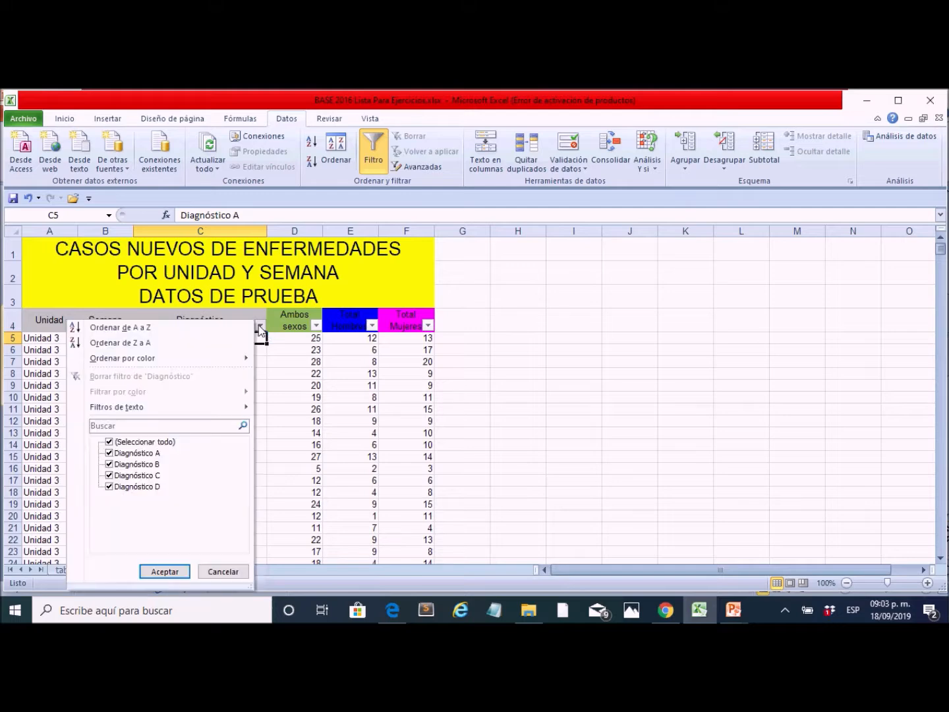
pyautogui.click(109, 442)
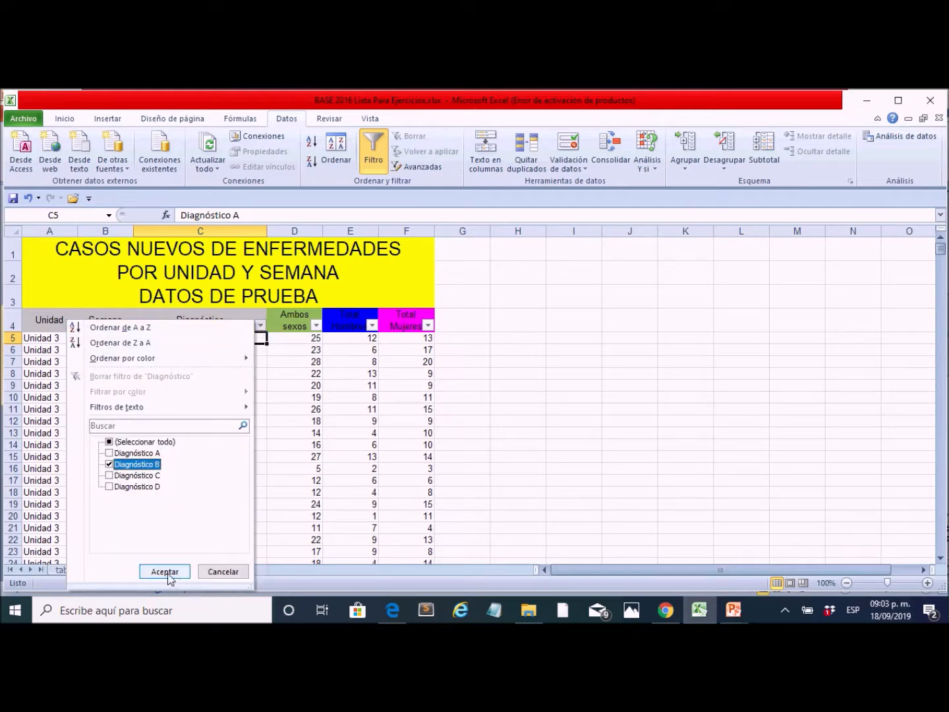
pyautogui.click(165, 572)
# Step: Review the filtered Diagnóstico B records across the different units and weeks
pyautogui.click(125, 478)
pyautogui.scroll(-3, 36, 403)
pyautogui.scroll(4, 95, 418)
pyautogui.click(222, 387)
pyautogui.scroll(-12, 217, 427)
pyautogui.scroll(-20, 220, 433)
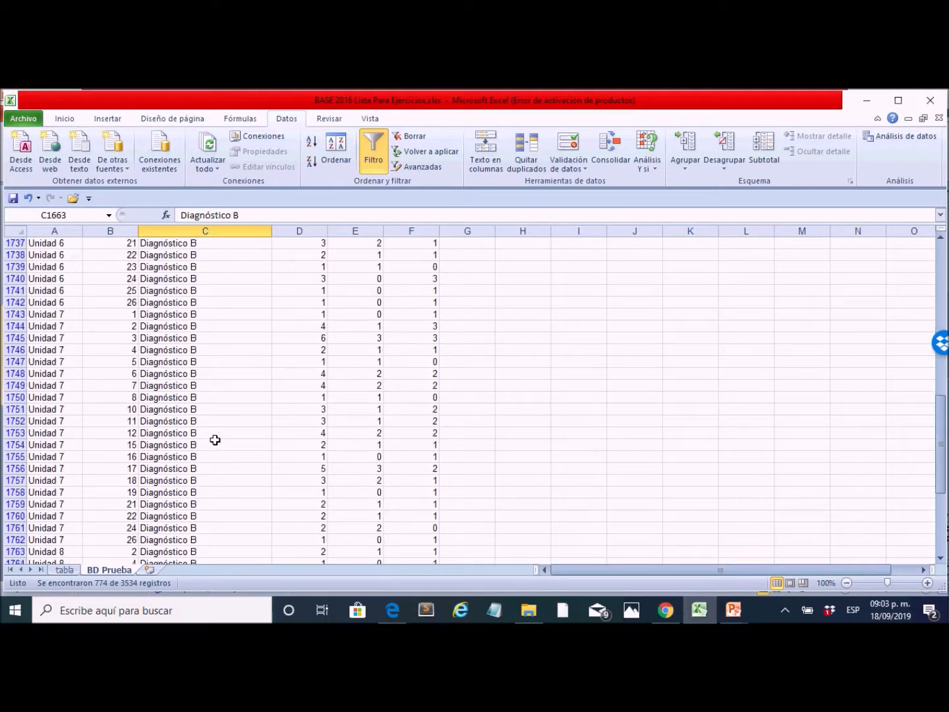
pyautogui.scroll(20, 227, 462)
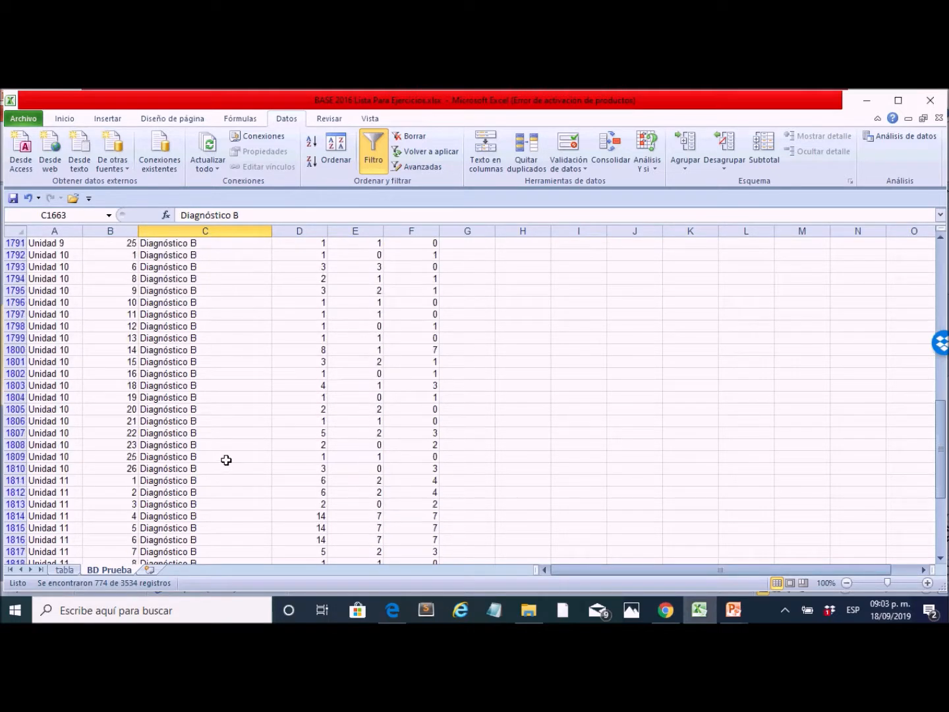
pyautogui.scroll(12, 224, 442)
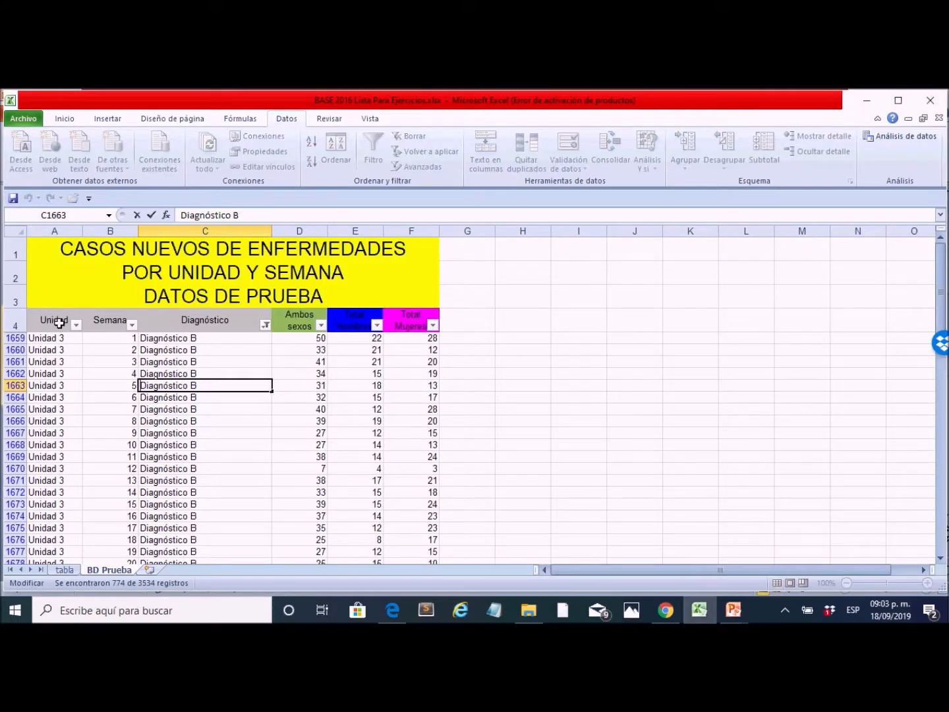
pyautogui.click(58, 323)
pyautogui.hotkey('shift', 'Right')
pyautogui.hotkey('shift', 'Right')
pyautogui.hotkey('shift', 'Right')
pyautogui.hotkey('shift', 'Right')
pyautogui.hotkey('shift', 'Right')
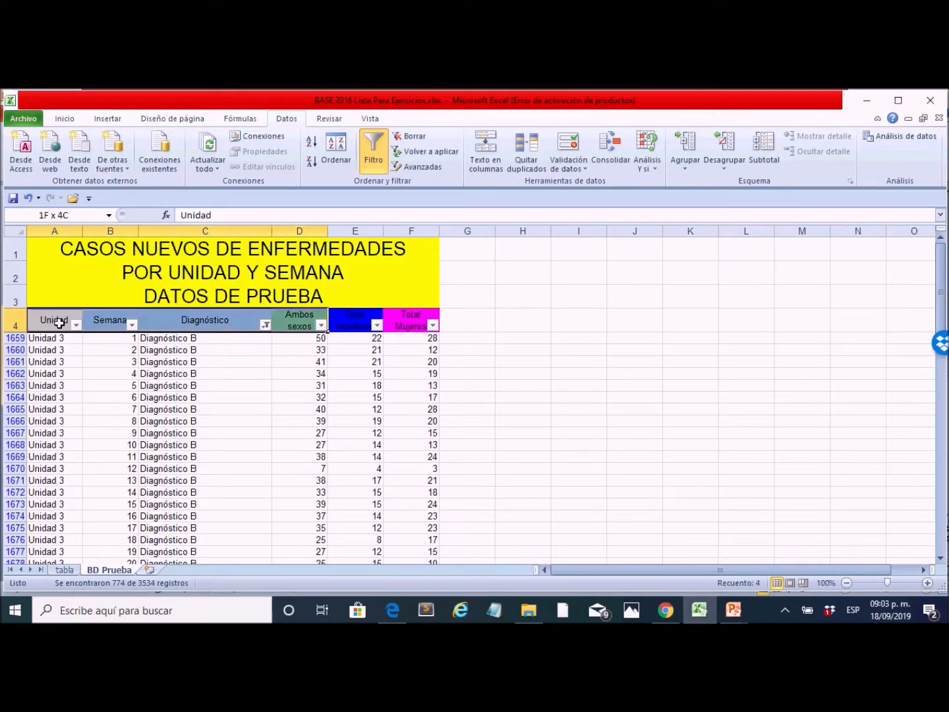
pyautogui.hotkey('shift', 'Down')
pyautogui.hotkey('shift', 'Down')
pyautogui.hotkey('shift', 'Down')
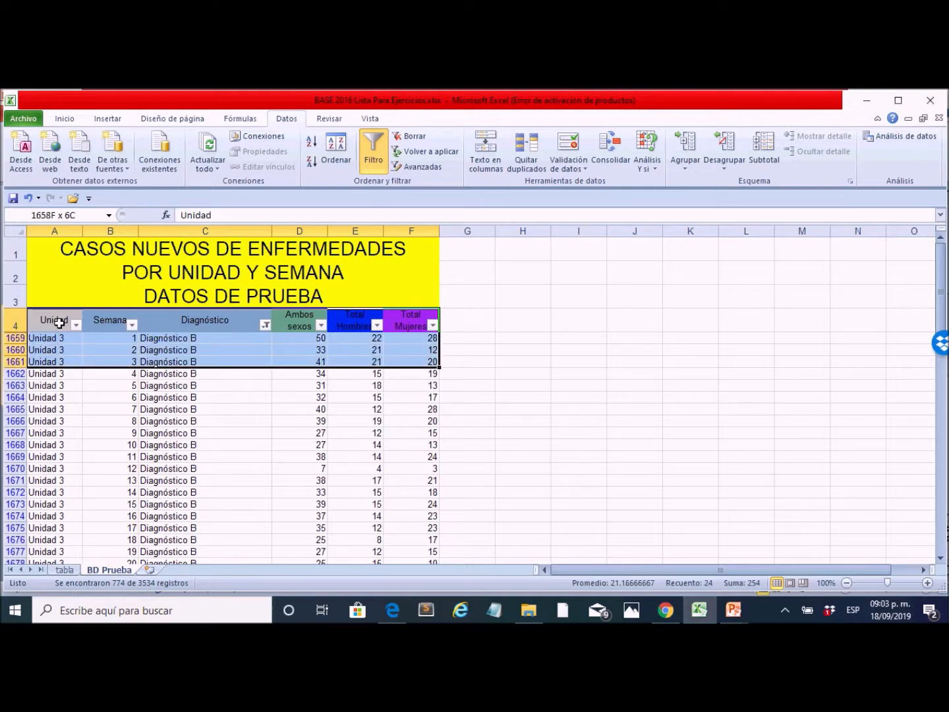
pyautogui.hotkey('ctrl', 'shift', 'Down')
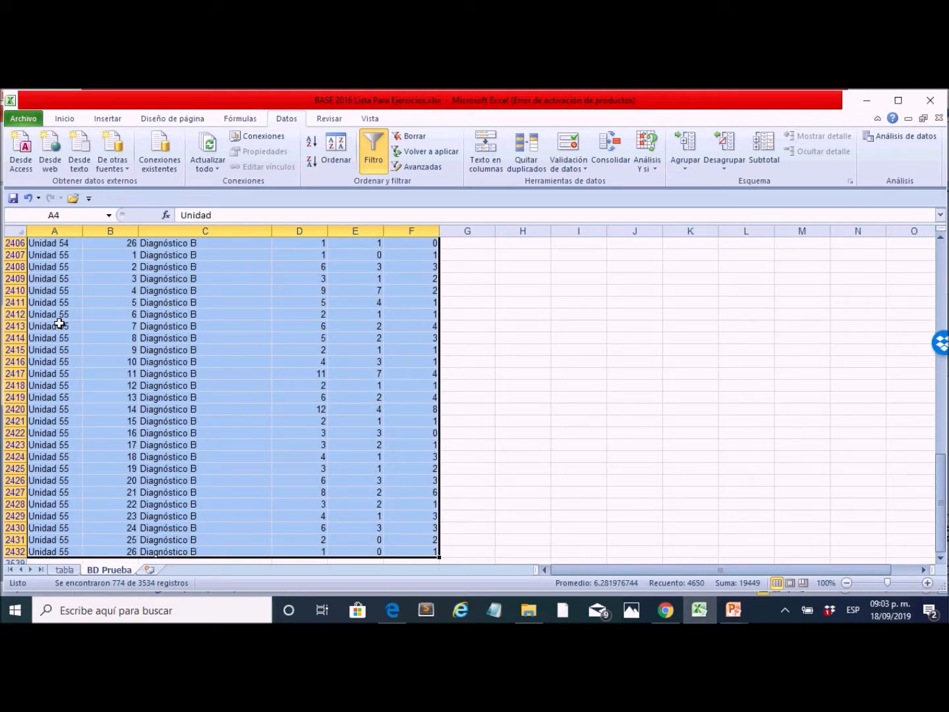
# Step: Copy the headings in row 4 from Unidad to Total Mujeres together with all the filtered Diagnóstico B records
pyautogui.hotkey('ctrl', 'Up')
pyautogui.press('Down')
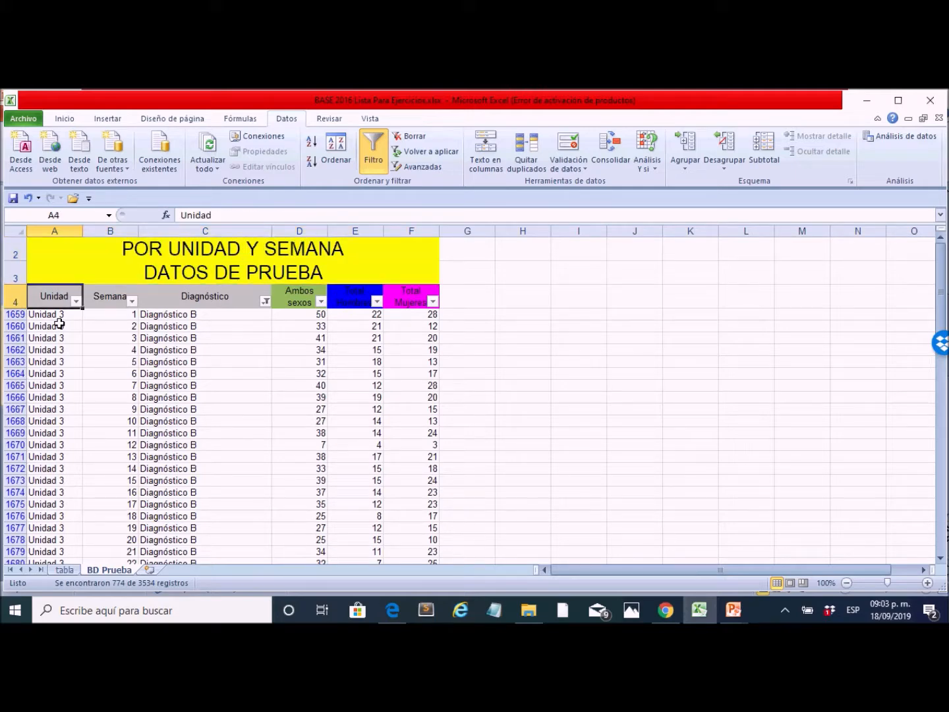
pyautogui.hotkey('ctrl', 'shift', 'Right')
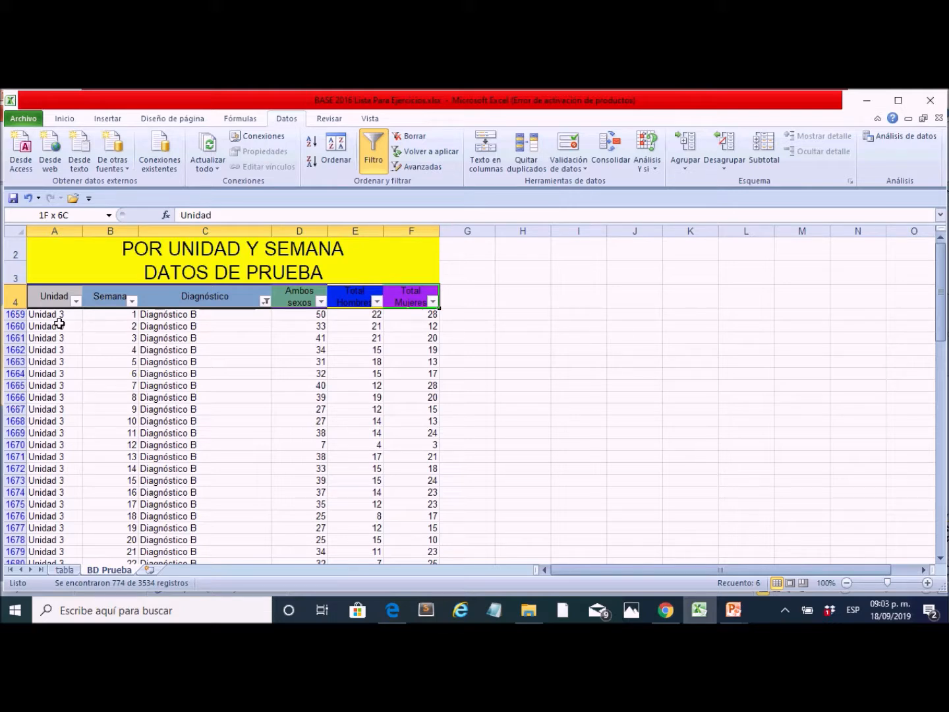
pyautogui.hotkey('ctrl', 'shift', 'Down')
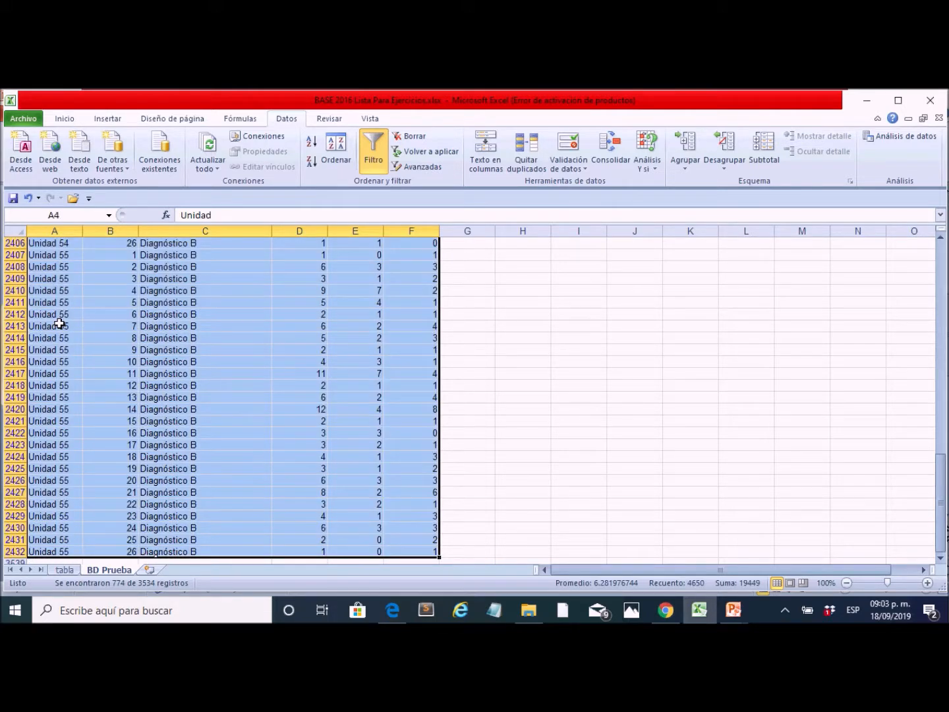
pyautogui.rightClick(111, 319)
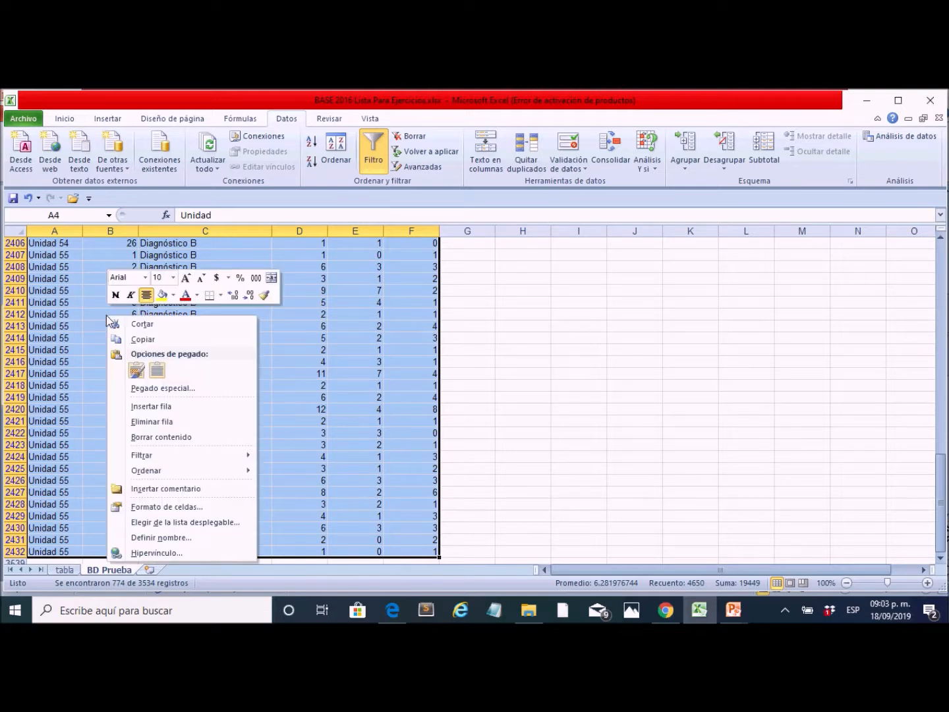
pyautogui.click(139, 339)
pyautogui.rightClick(137, 338)
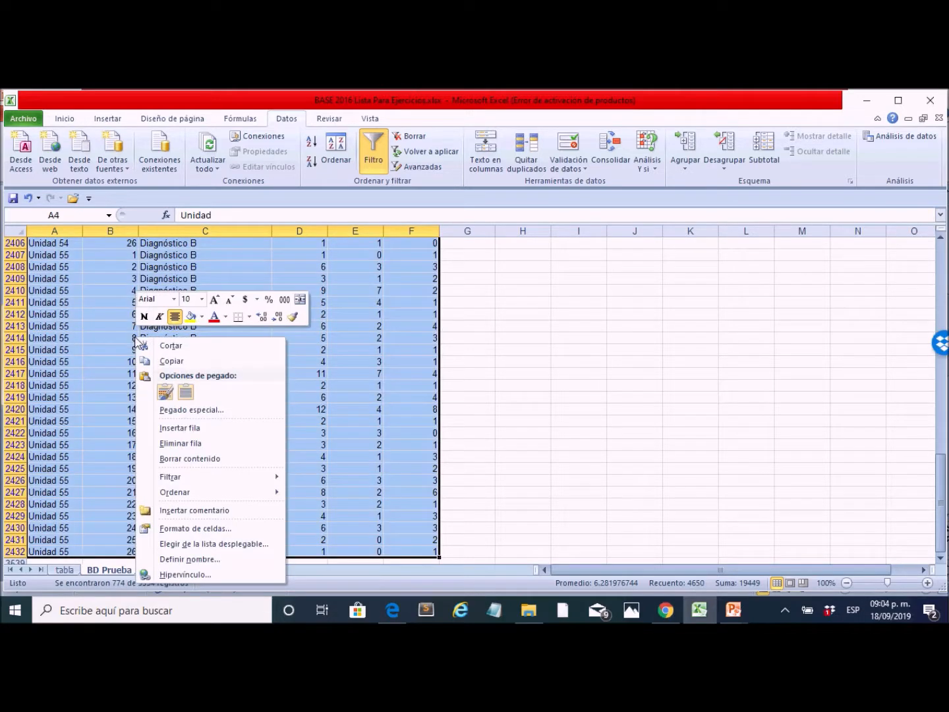
pyautogui.click(167, 361)
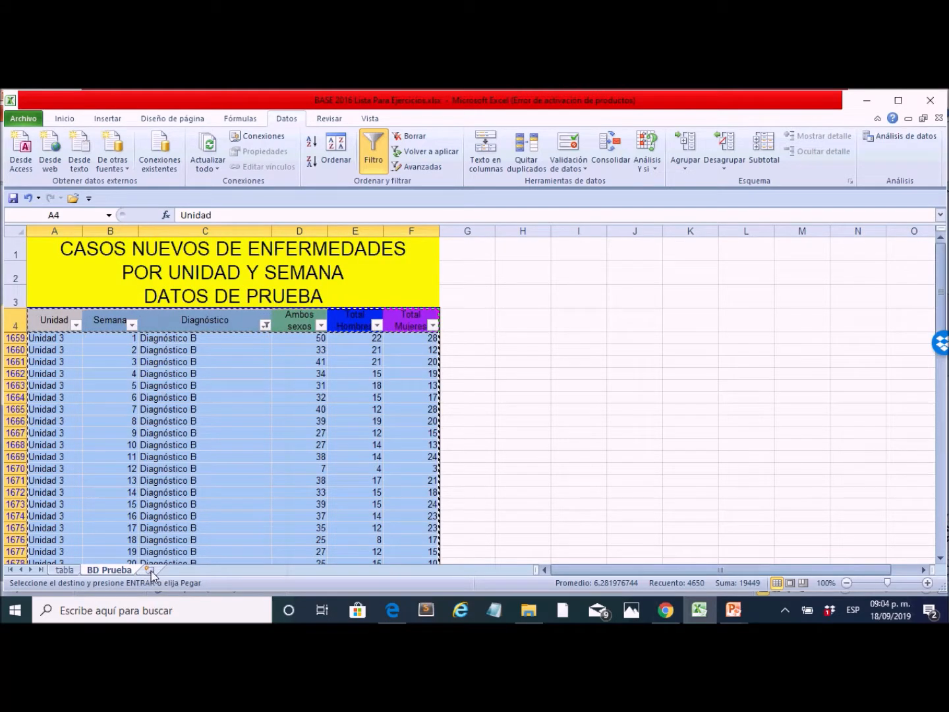
# Step: Paste the copied records at cell A1 of a new worksheet and fit the Diagnóstico column's width to its content
pyautogui.click(150, 571)
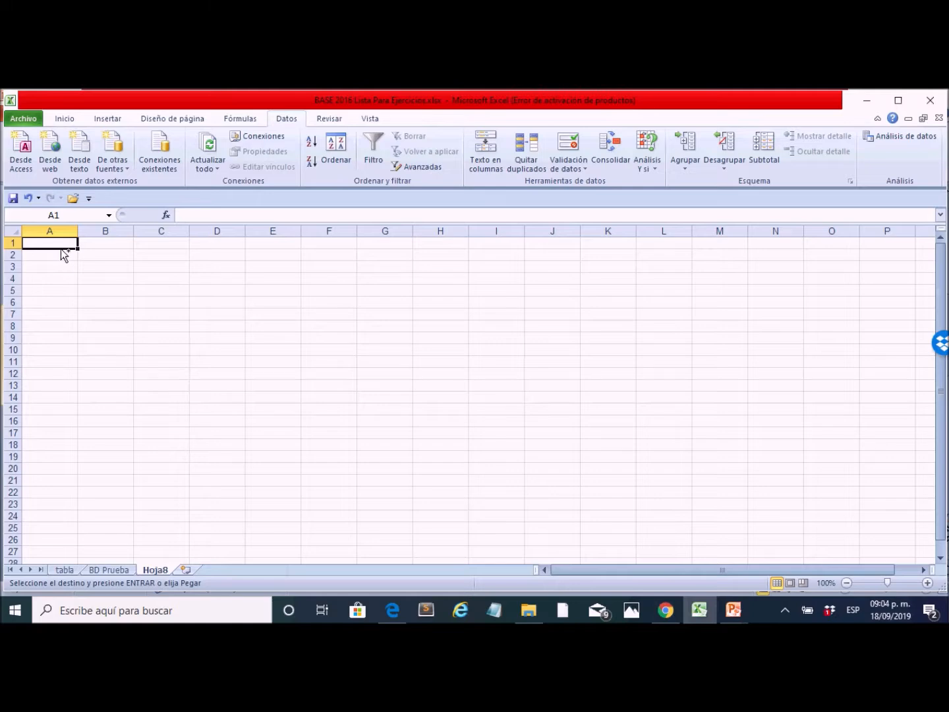
pyautogui.hotkey('ctrl', 'v')
pyautogui.click(156, 328)
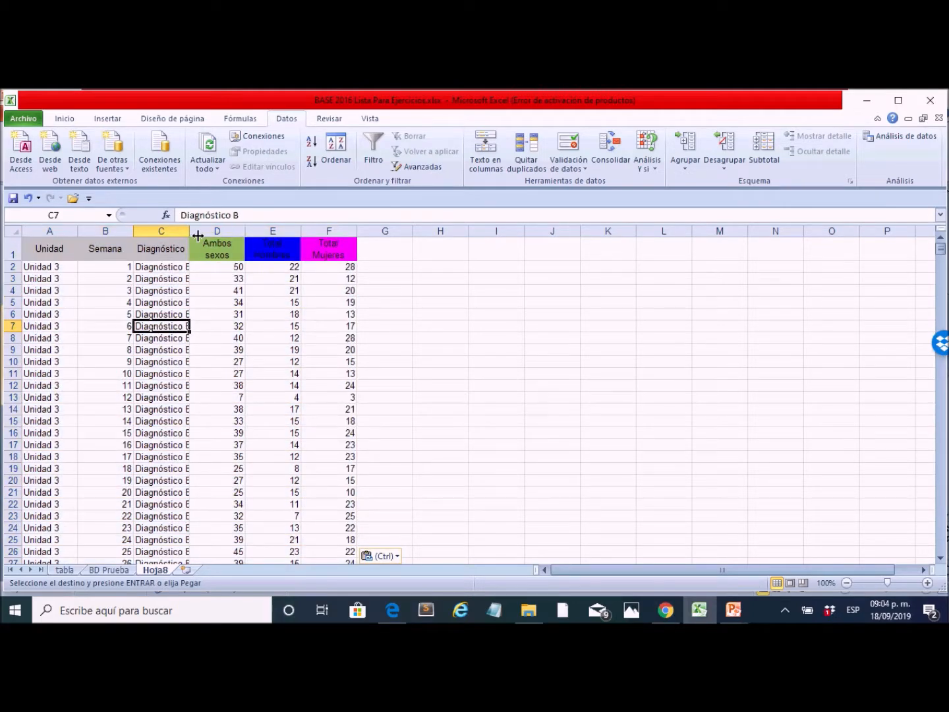
pyautogui.doubleClick(190, 231)
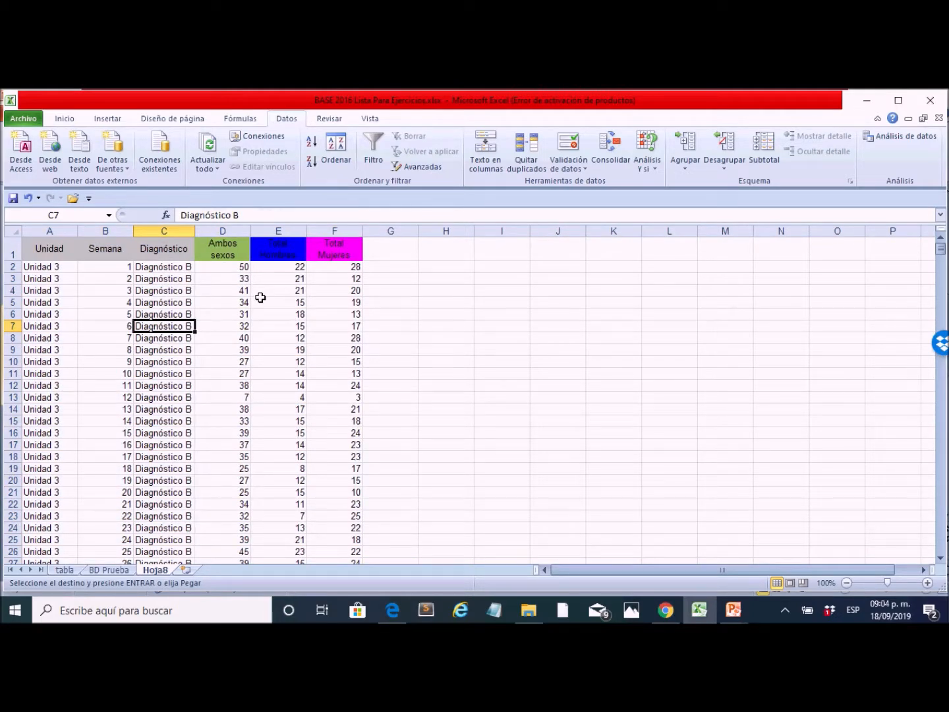
pyautogui.hotkey('ctrl', 't')
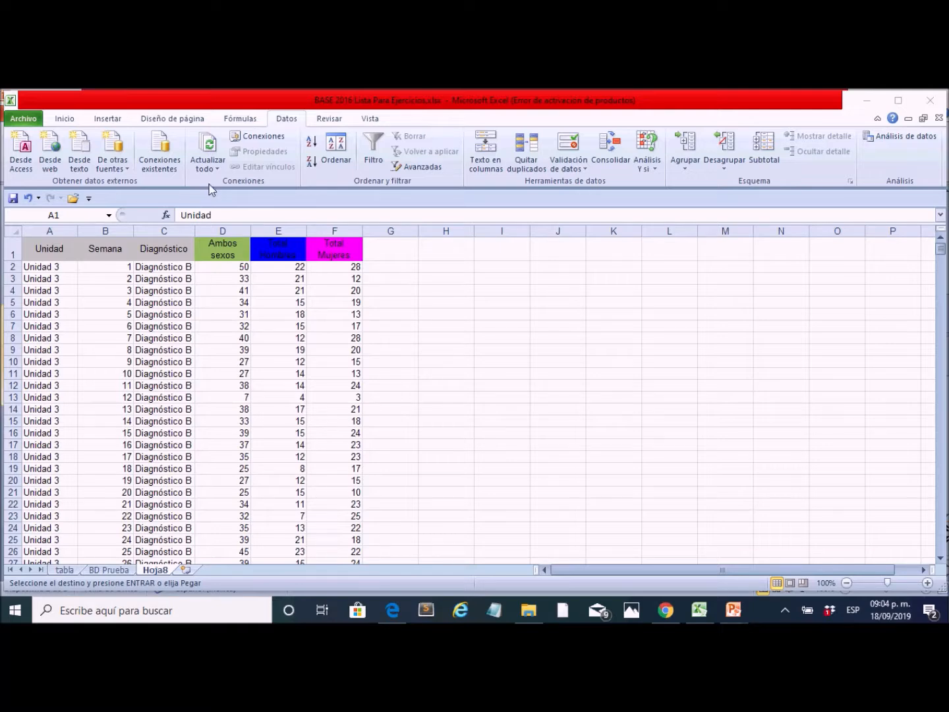
pyautogui.click(58, 286)
pyautogui.click(57, 270)
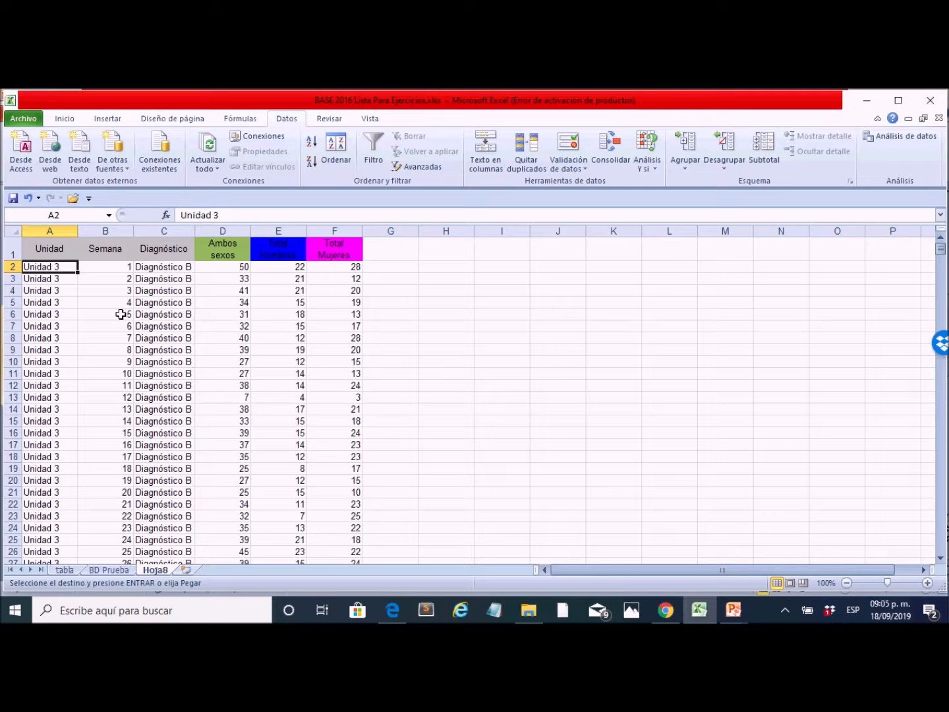
pyautogui.press('Up')
pyautogui.press('Down')
# Step: Create a pivot table on a new worksheet from range A1:F775 of the pasted Diagnóstico B data
pyautogui.press('Up')
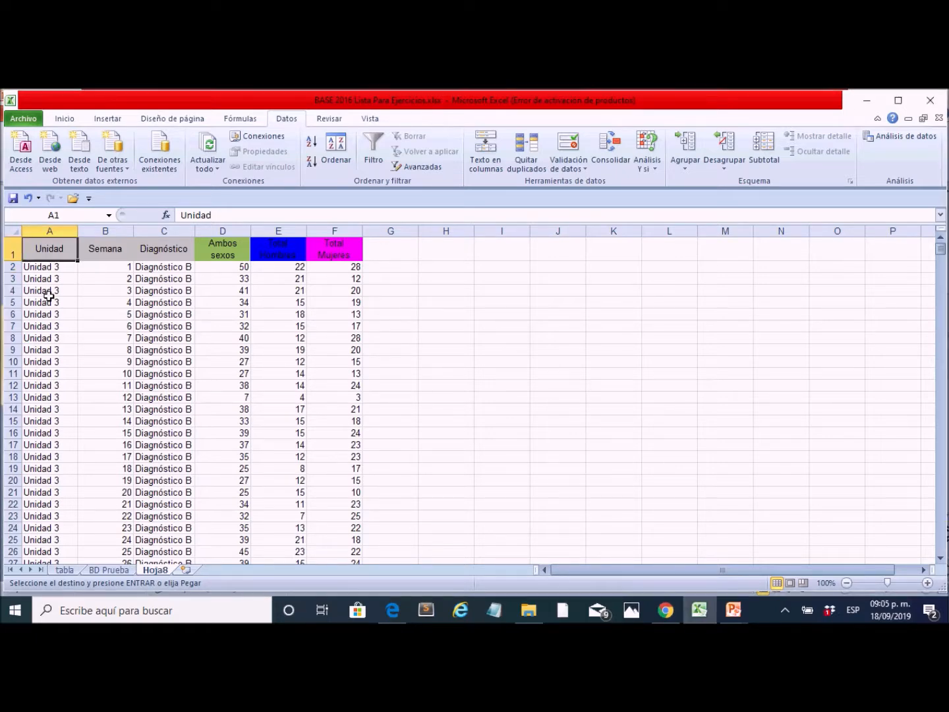
pyautogui.click(108, 119)
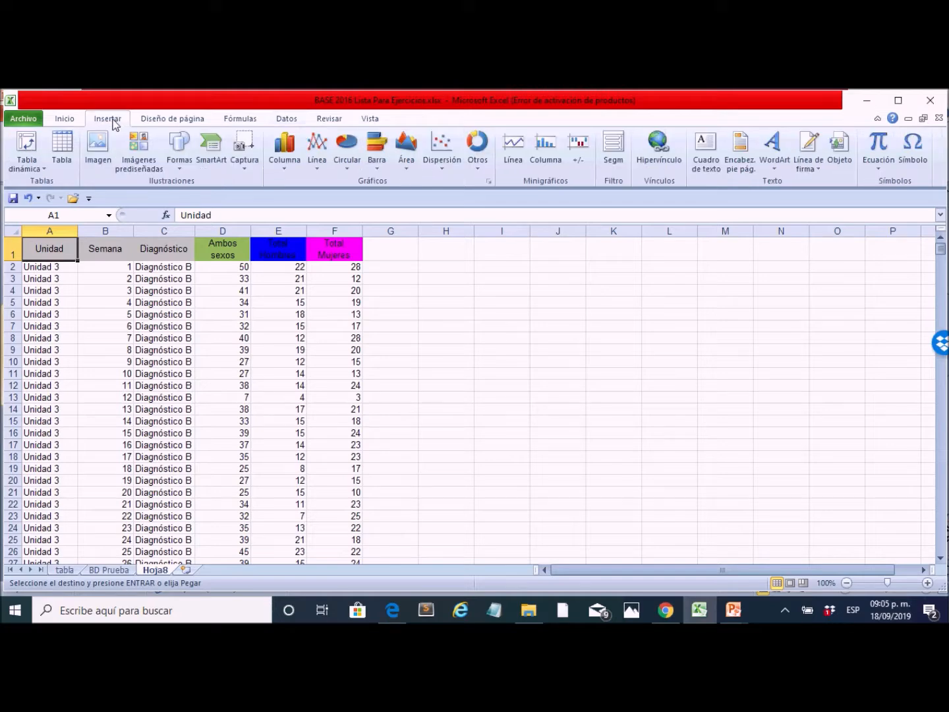
pyautogui.click(34, 157)
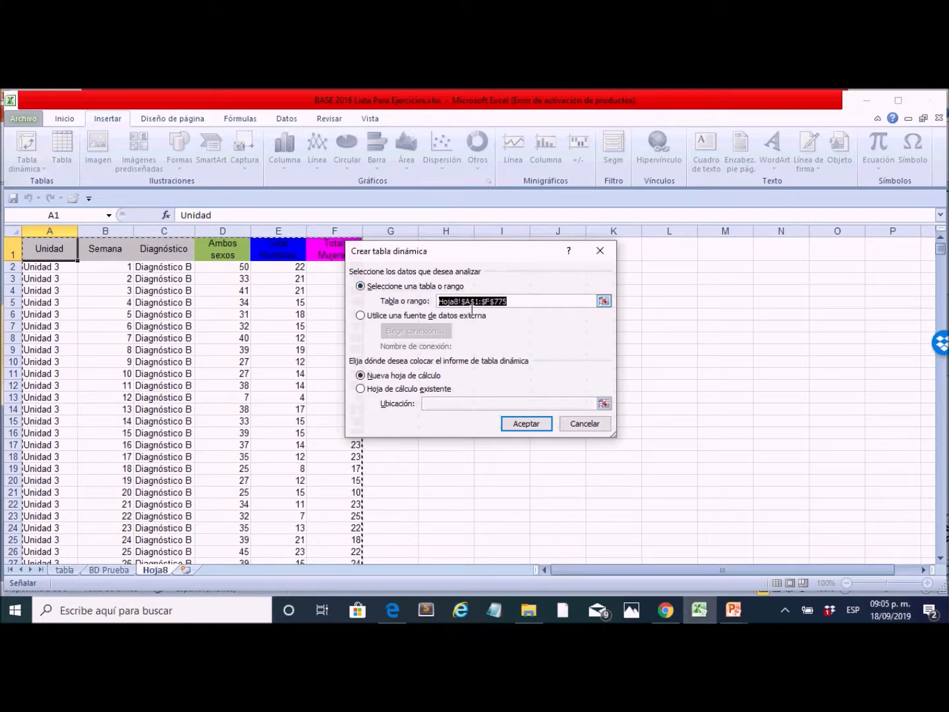
pyautogui.click(52, 248)
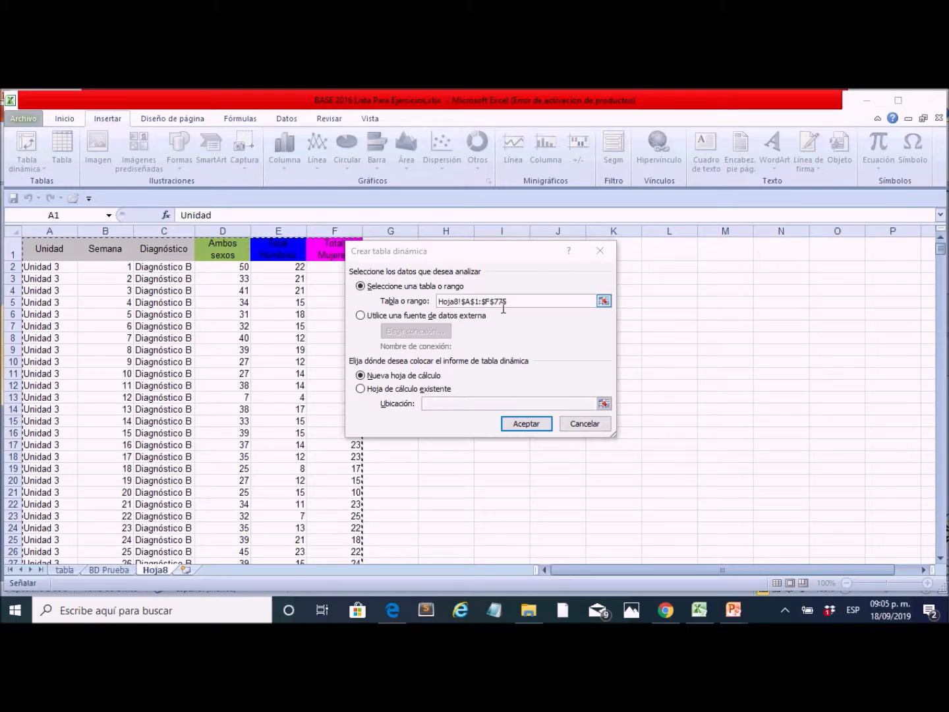
pyautogui.click(940, 251)
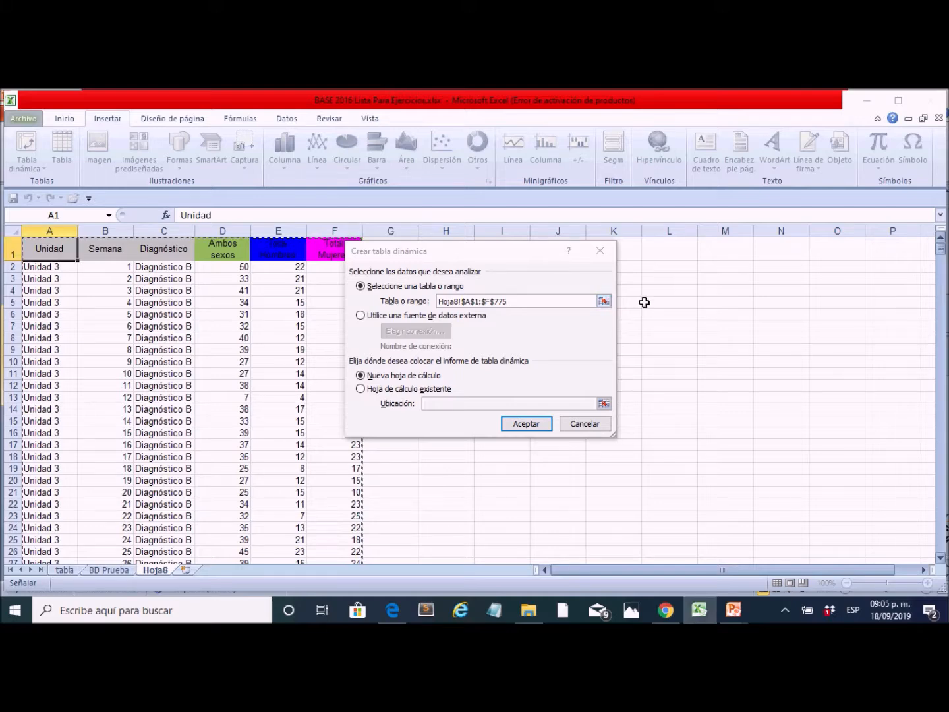
pyautogui.click(542, 430)
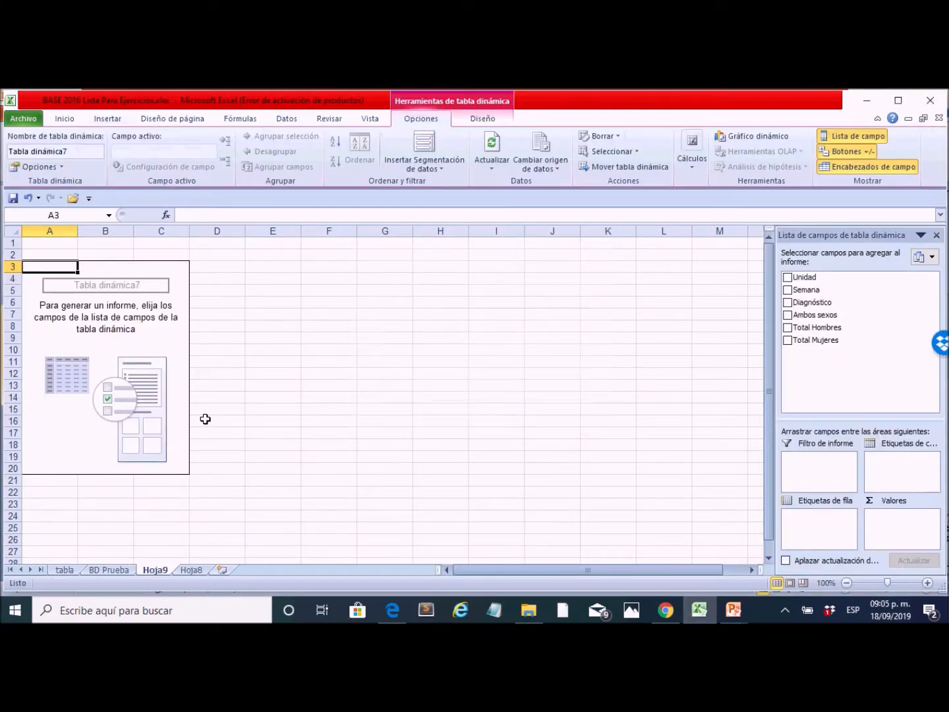
# Step: Rename the new pivot table's worksheet as totalizado
pyautogui.doubleClick(156, 570)
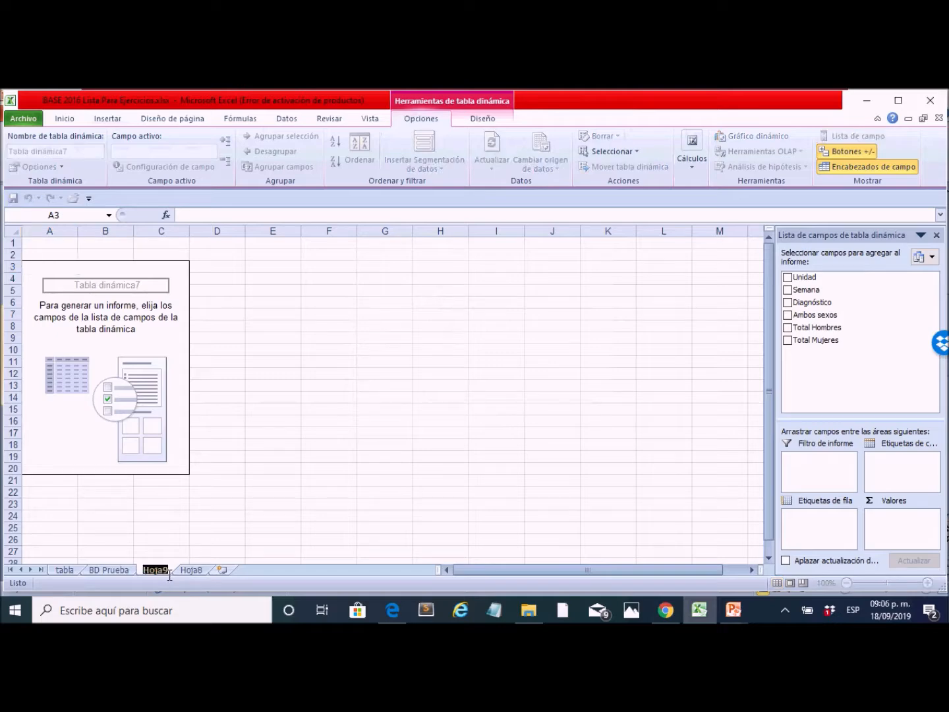
pyautogui.write('to')
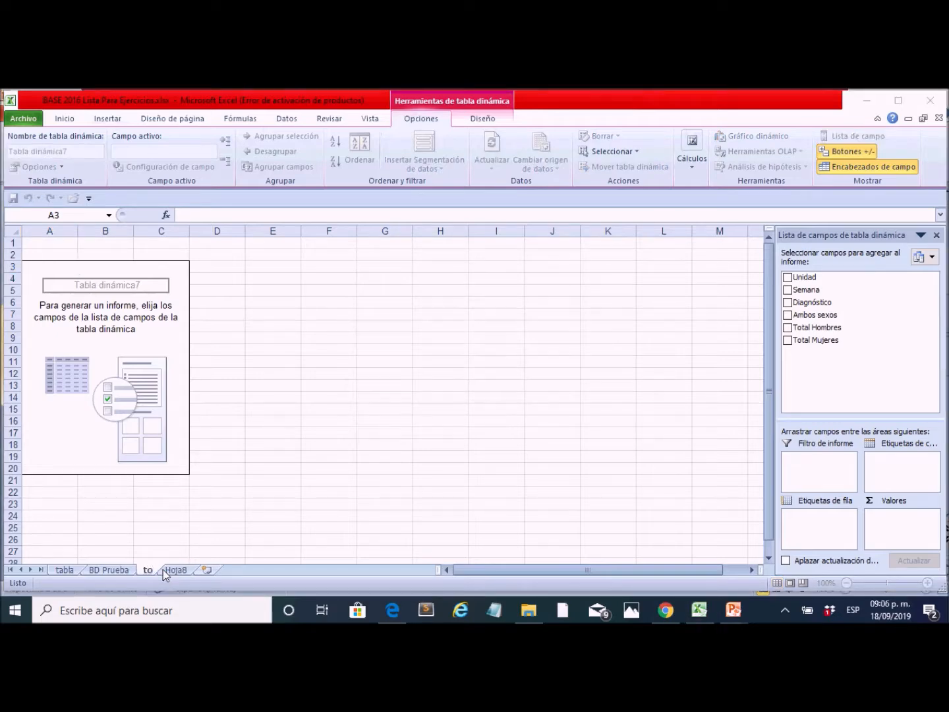
pyautogui.click(153, 573)
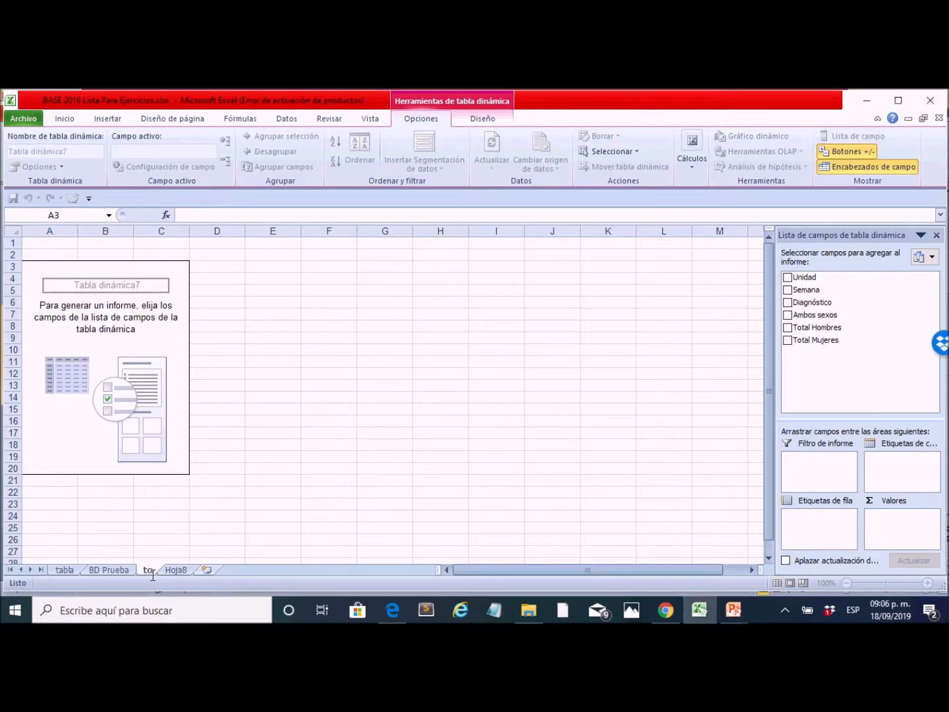
pyautogui.write('talizado')
pyautogui.click(96, 341)
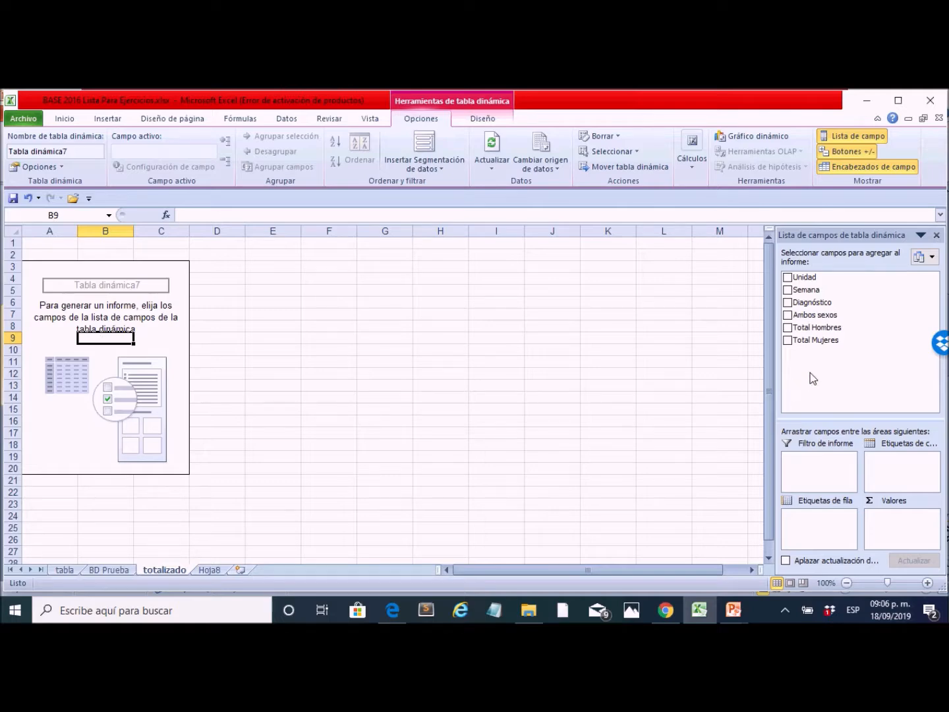
# Step: Add Unidad to the pivot table's row labels and the sums of Ambos sexos, Total Hombres and Total Mujeres to its values
pyautogui.click(789, 278)
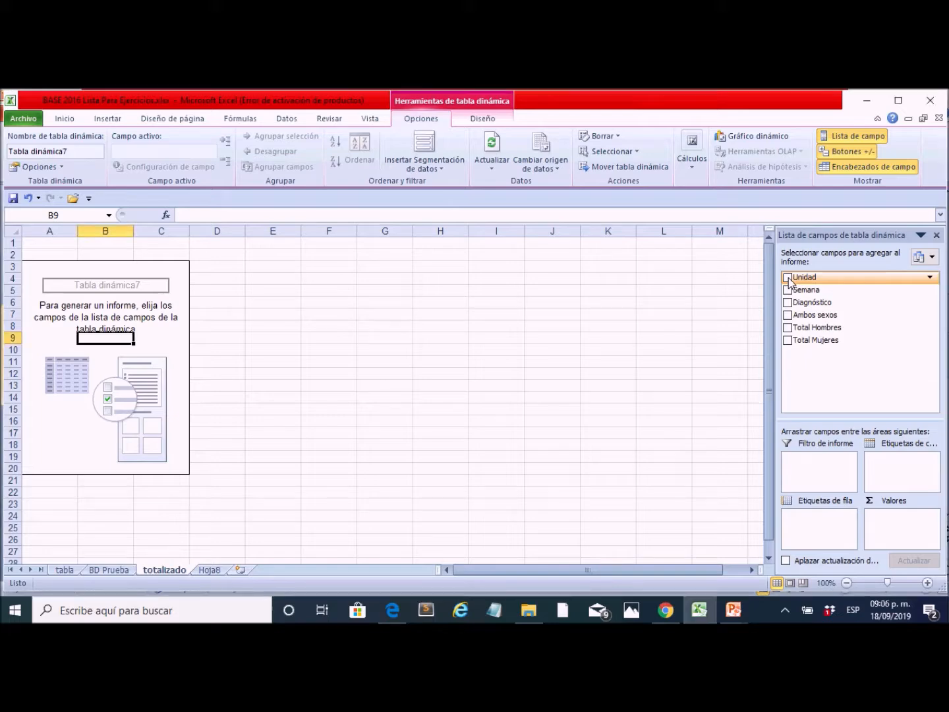
pyautogui.click(789, 277)
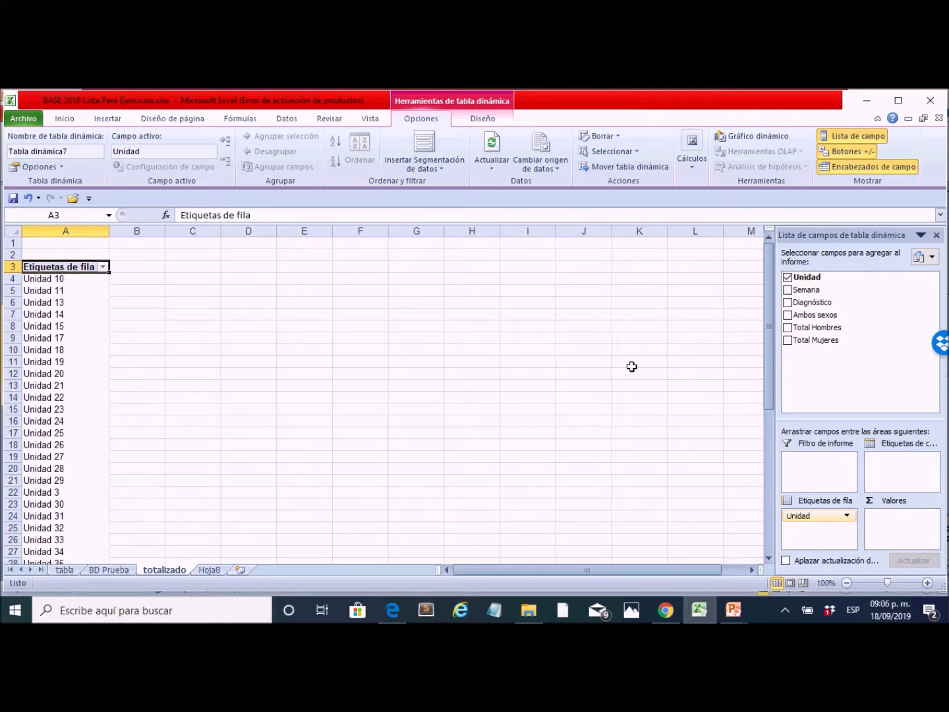
pyautogui.click(787, 315)
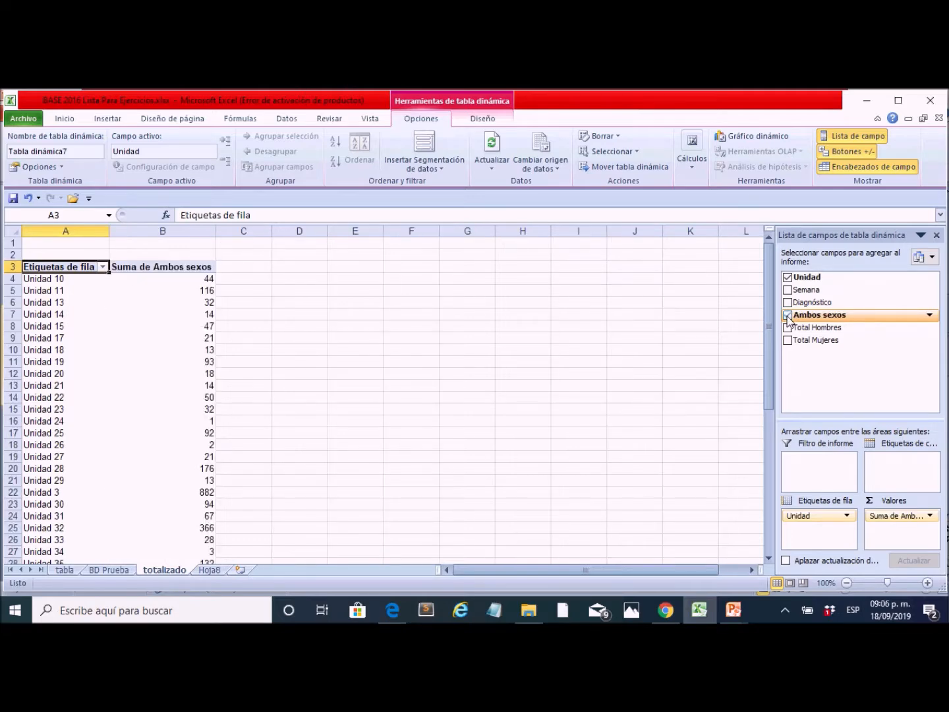
pyautogui.click(161, 285)
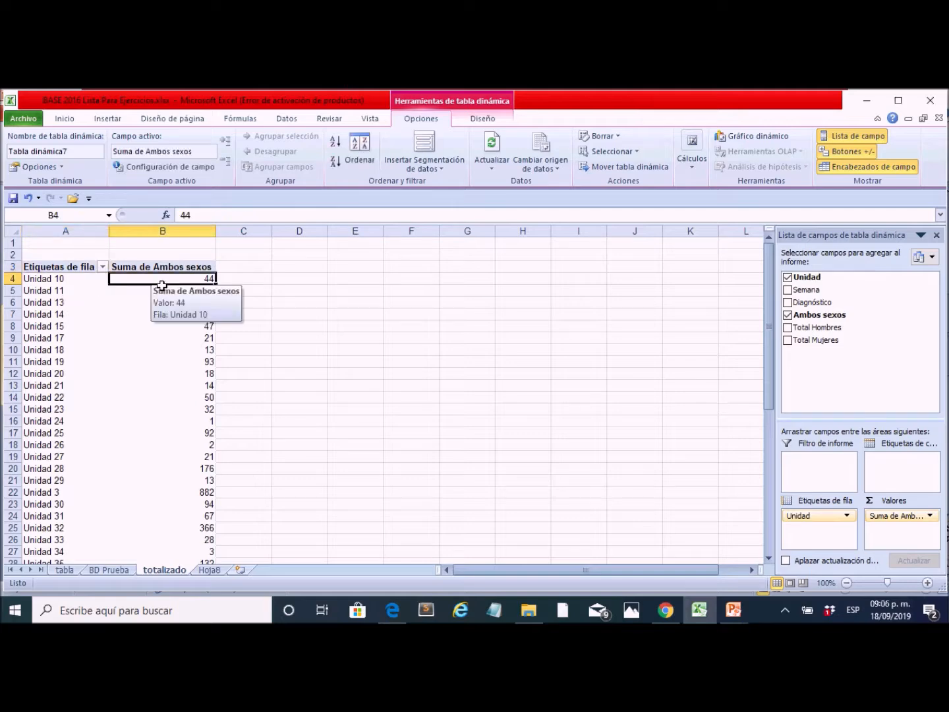
pyautogui.click(787, 329)
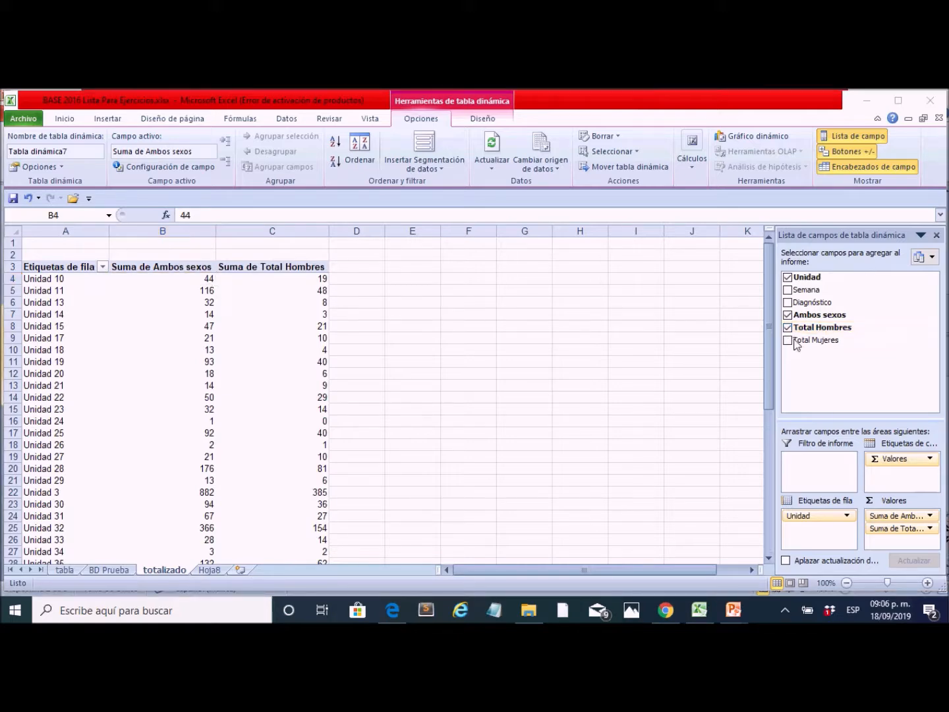
pyautogui.click(788, 342)
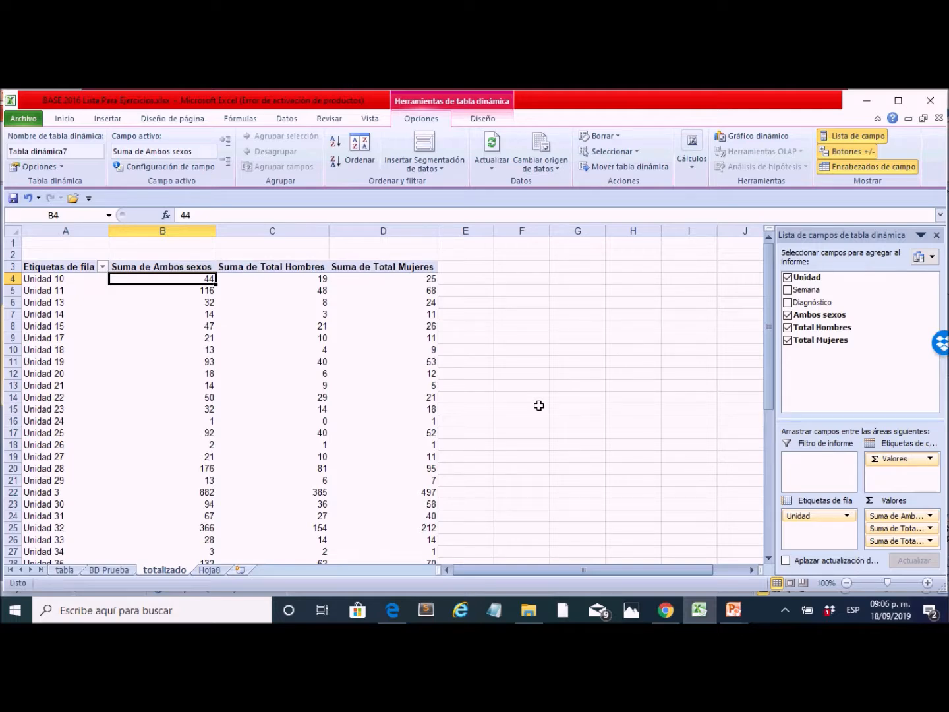
# Step: Review the pivot table's totals per unit for both sexes, men and women on the totalizado sheet
pyautogui.press('Left')
pyautogui.press('Down')
pyautogui.press('Up')
pyautogui.hotkey('alt', 'Tab')
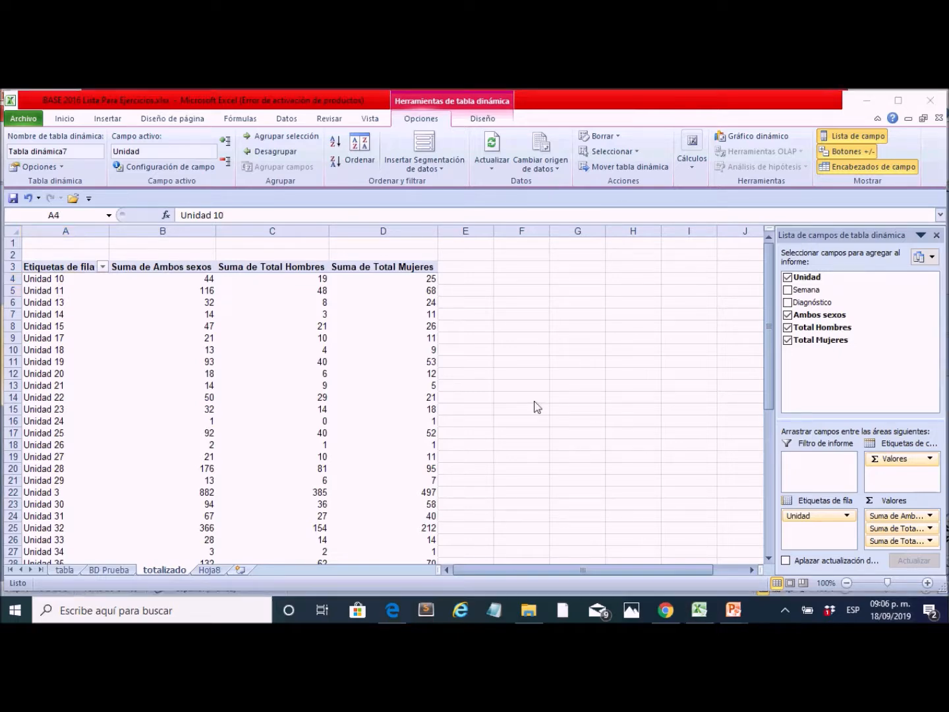
pyautogui.doubleClick(58, 288)
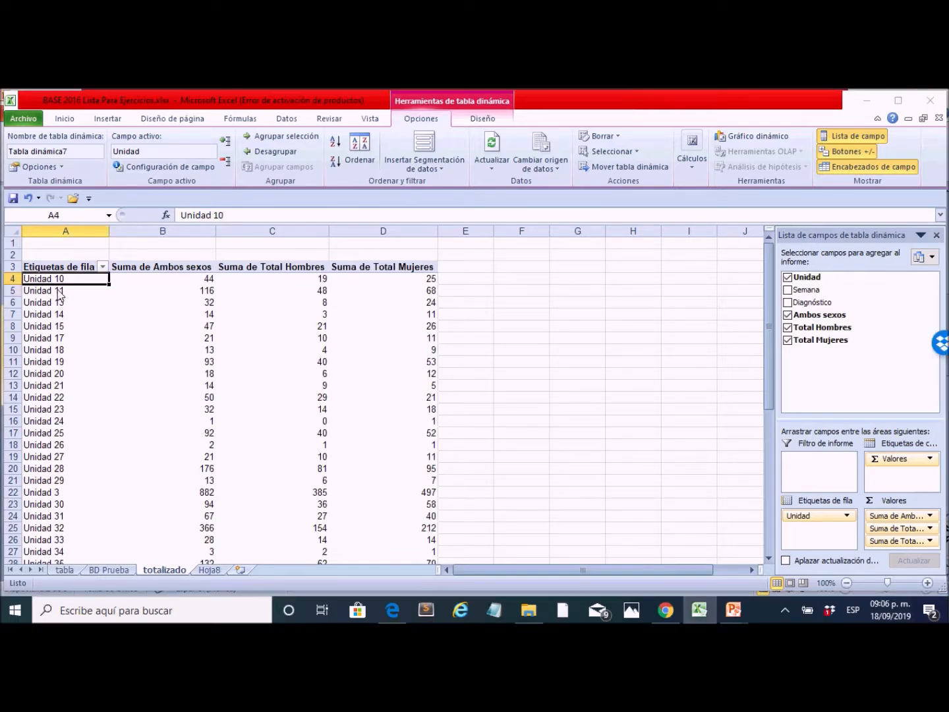
pyautogui.press('Escape')
pyautogui.click(184, 312)
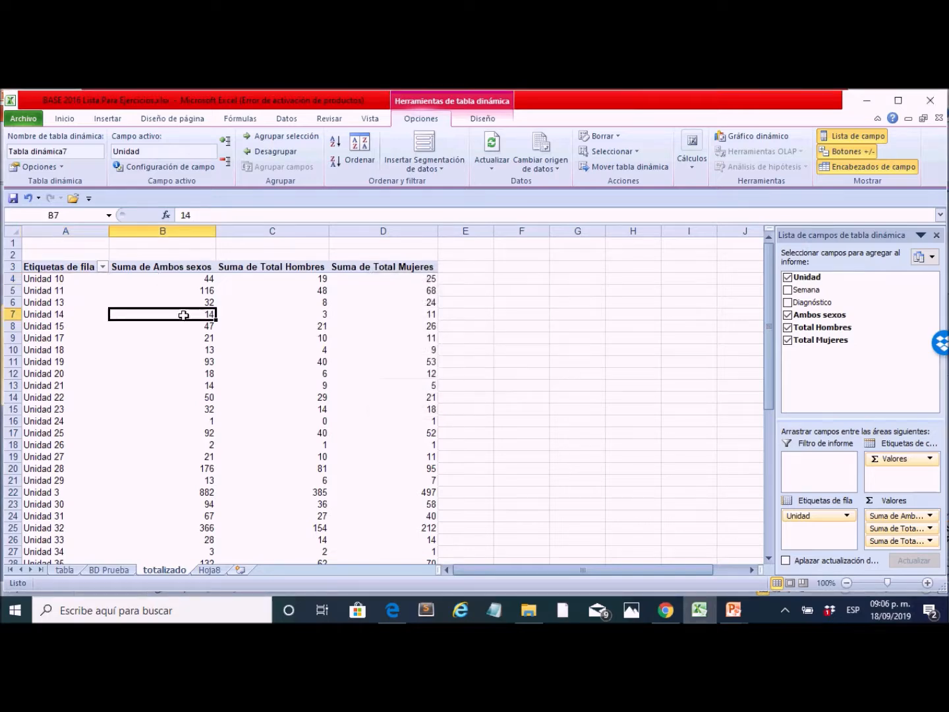
pyautogui.click(265, 317)
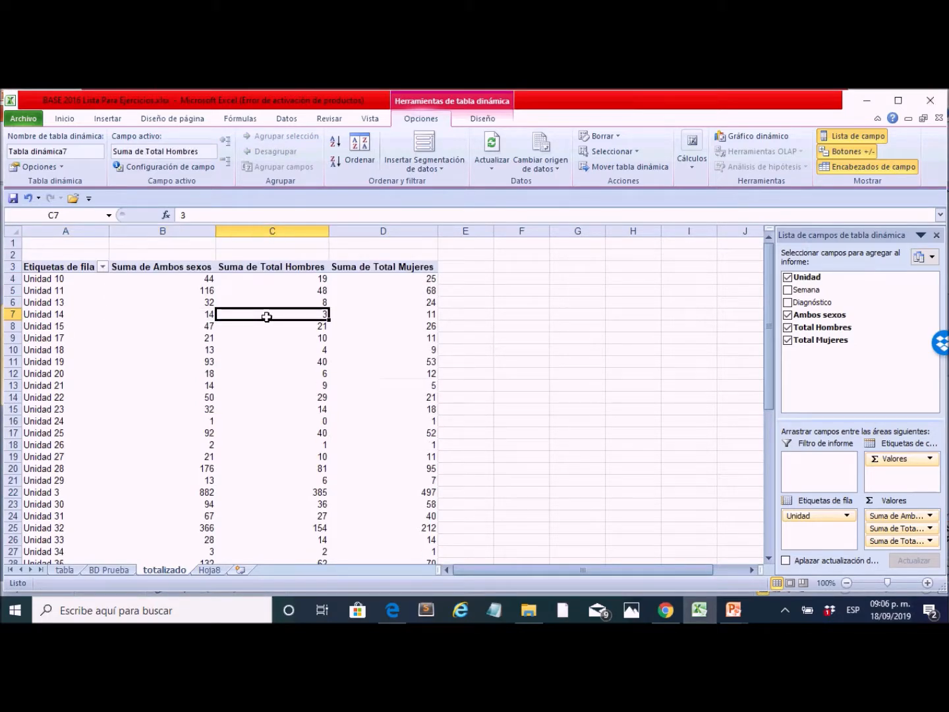
pyautogui.scroll(-1, 266, 318)
pyautogui.scroll(1, 266, 318)
pyautogui.click(76, 254)
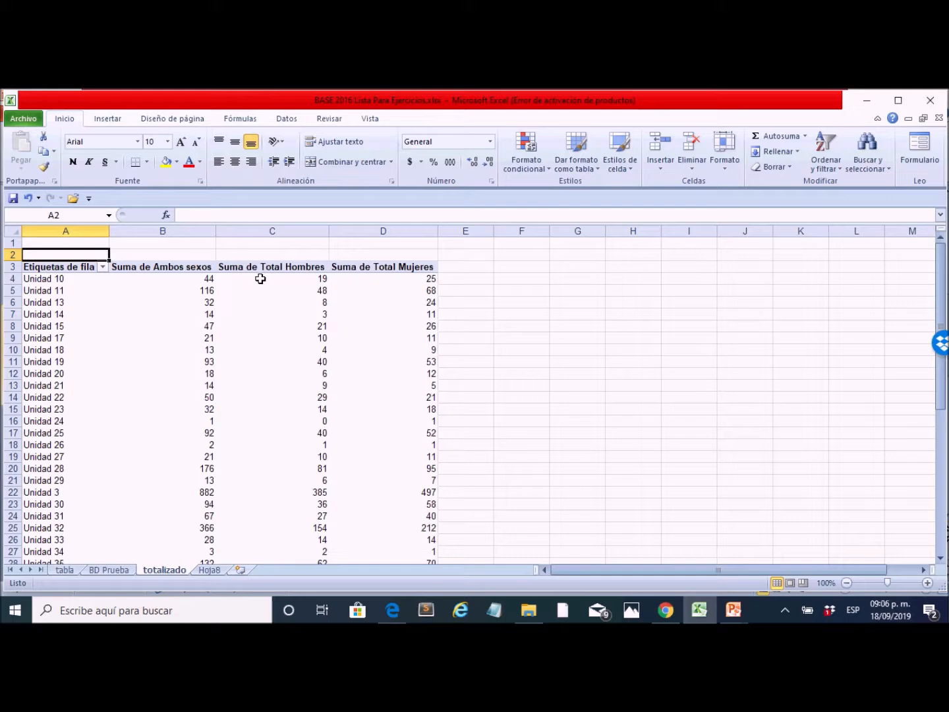
pyautogui.click(119, 570)
pyautogui.click(145, 570)
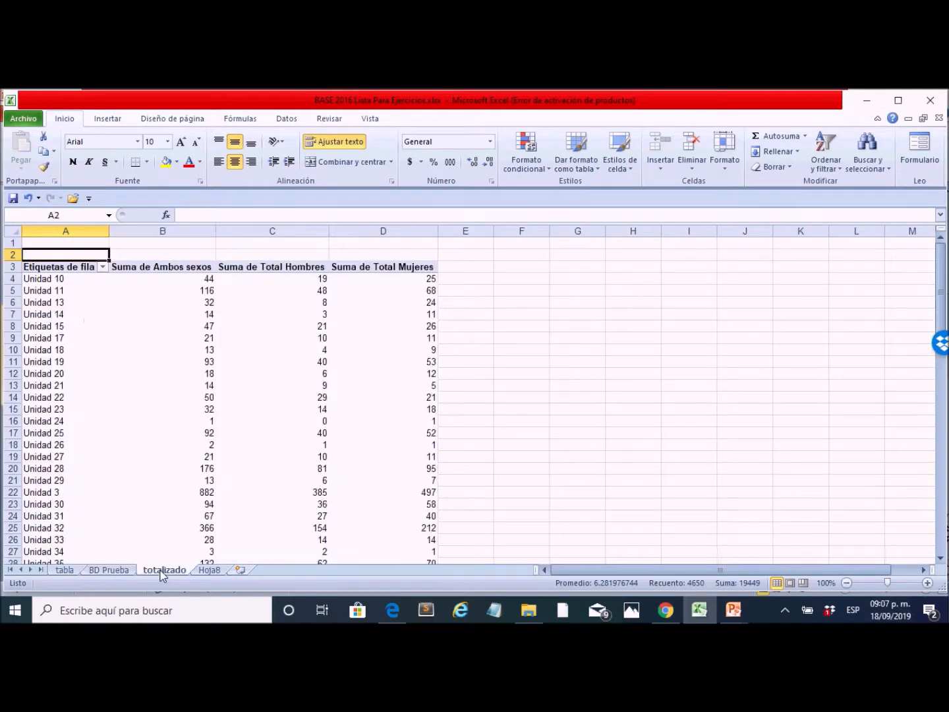
# Step: Enter the title CASOS NUEVOS DEL DIAGNOSTICO B in cell A1 above the pivot table
pyautogui.click(92, 245)
pyautogui.write('CA')
pyautogui.press('BackSpace')
pyautogui.write('ASOS NUEVOS')
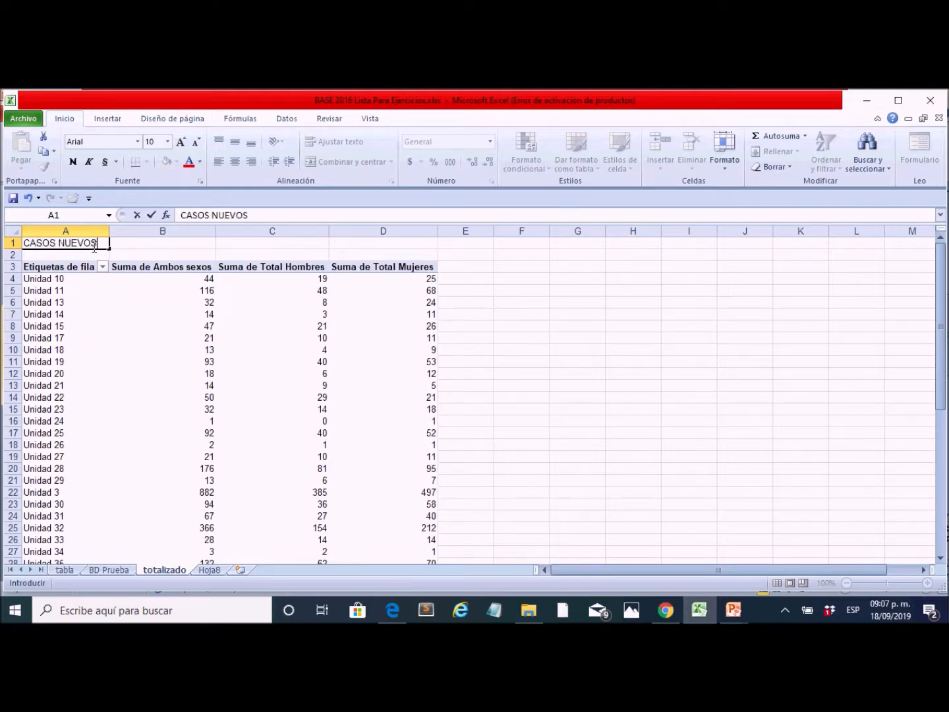
pyautogui.write(' DEL DIAGNOSTI')
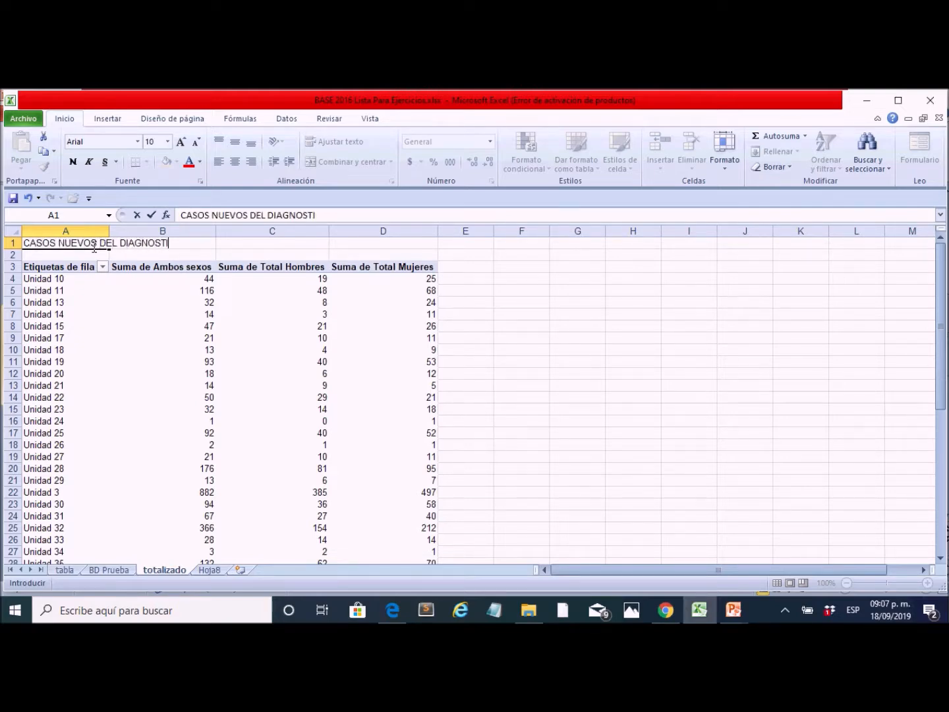
pyautogui.write('CO B')
pyautogui.press('Return')
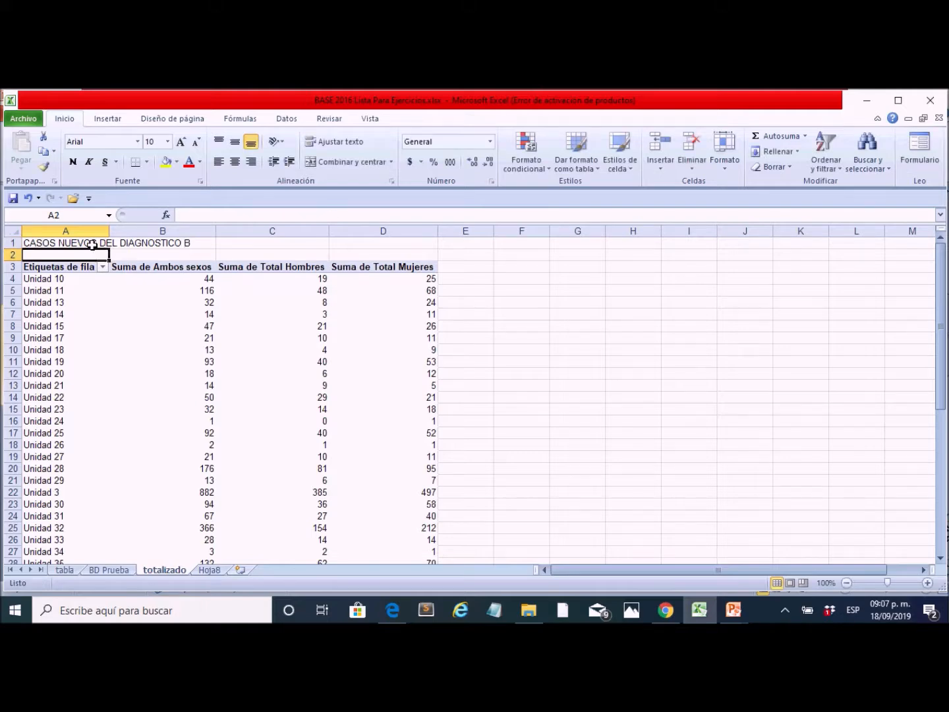
pyautogui.press('Down')
pyautogui.press('Down')
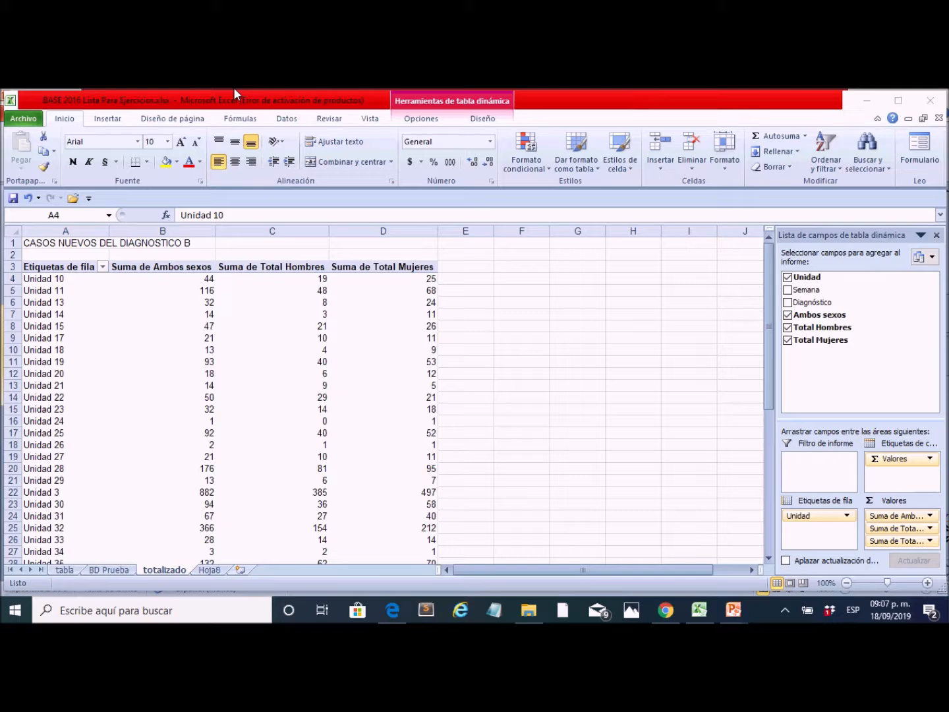
# Step: Add a column heading beside the pivot table with % in E2 and Hombres in E3
pyautogui.click(304, 284)
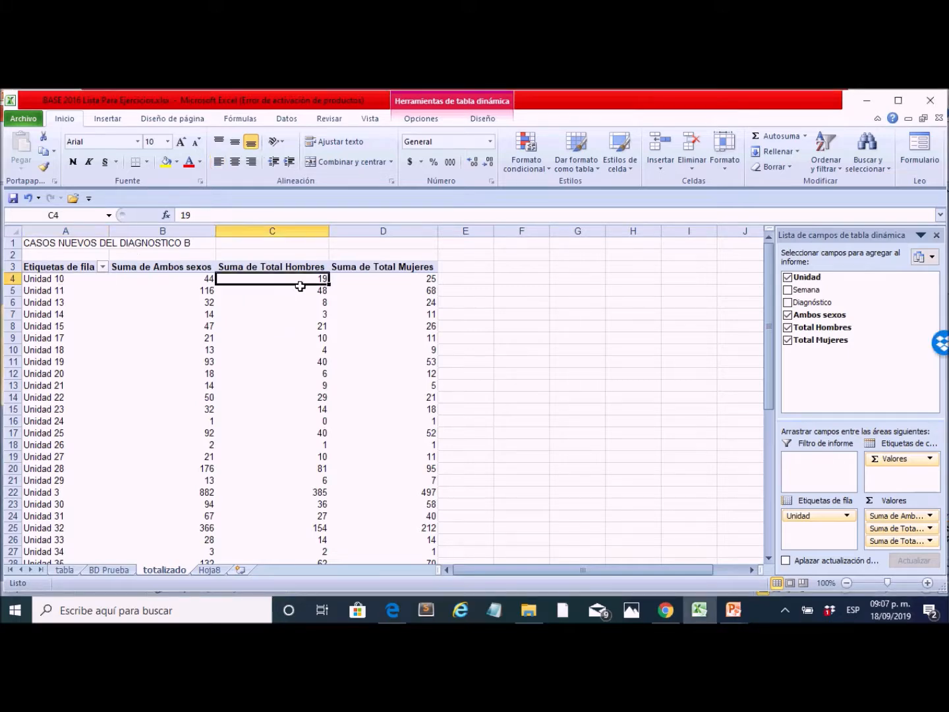
pyautogui.click(393, 283)
pyautogui.click(198, 282)
pyautogui.click(489, 283)
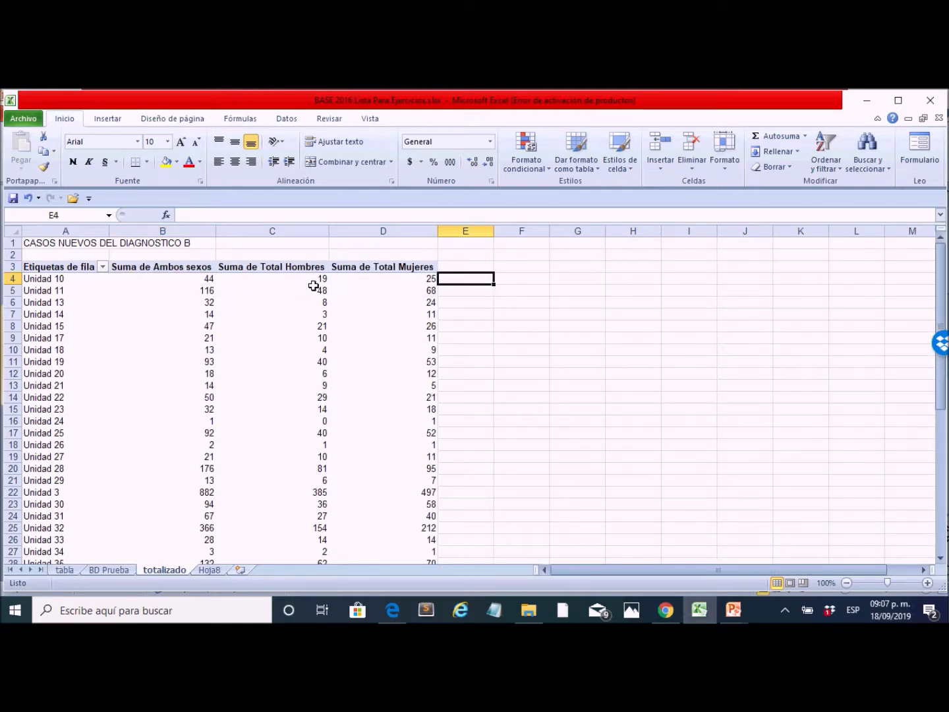
pyautogui.click(481, 267)
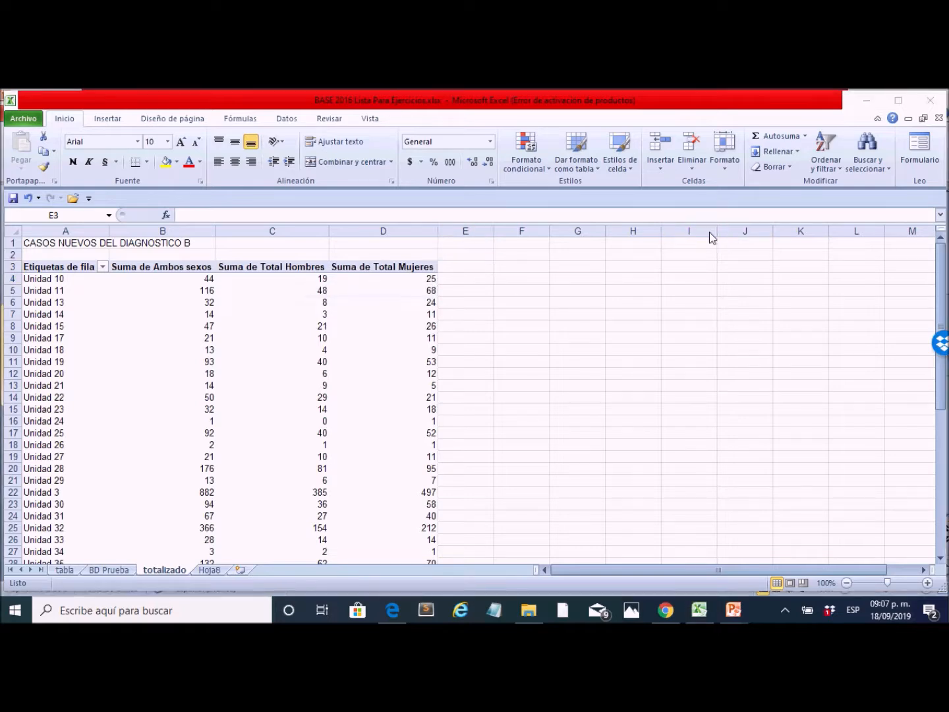
pyautogui.click(483, 254)
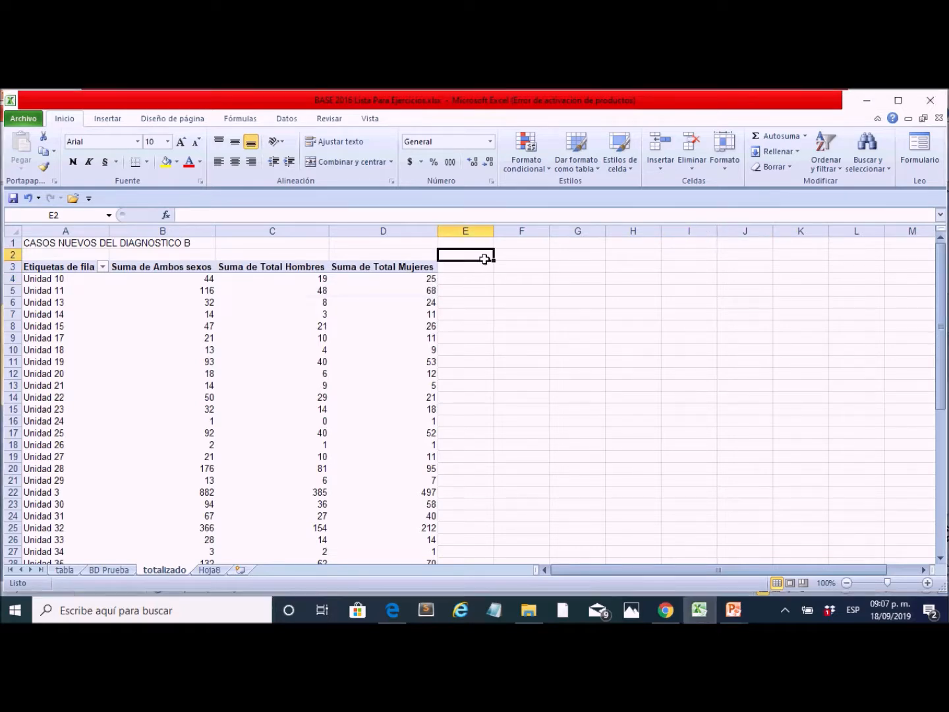
pyautogui.press('Return')
pyautogui.write('hOMBRE')
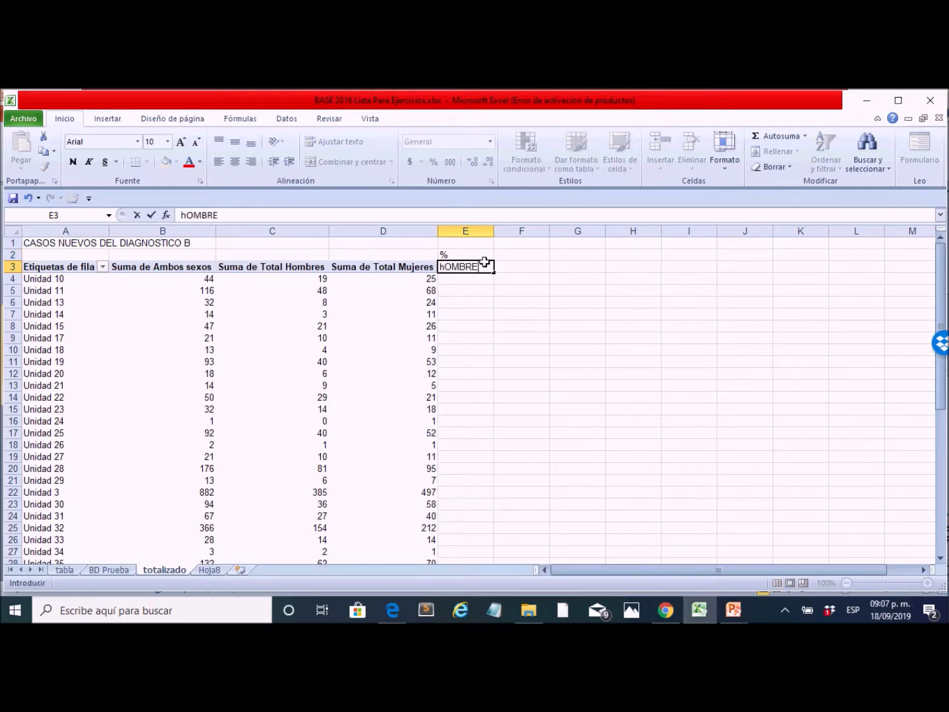
pyautogui.write('S')
pyautogui.press('Return')
# Step: Add a second column heading with % in F2 and Mujeres in F3
pyautogui.press('Up')
pyautogui.press('Up')
pyautogui.press('Right')
pyautogui.write('%')
pyautogui.press('Return')
pyautogui.write('Muej')
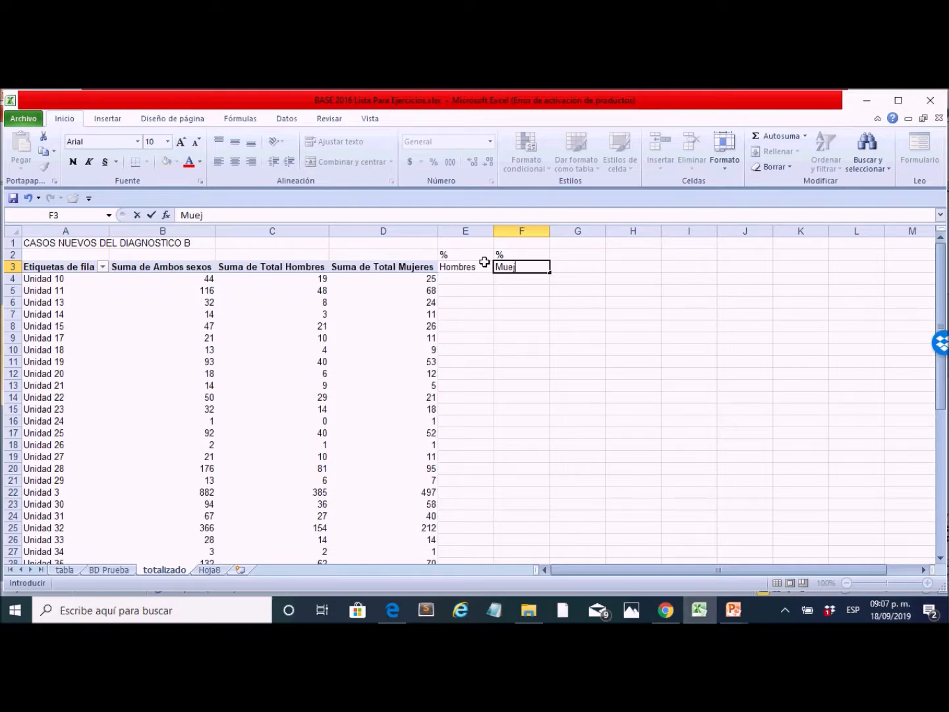
pyautogui.write('res')
pyautogui.press('Return')
# Step: Calculate the men's share of cases for Unidad 10 in E4 with the formula =C4/B4
pyautogui.click(474, 284)
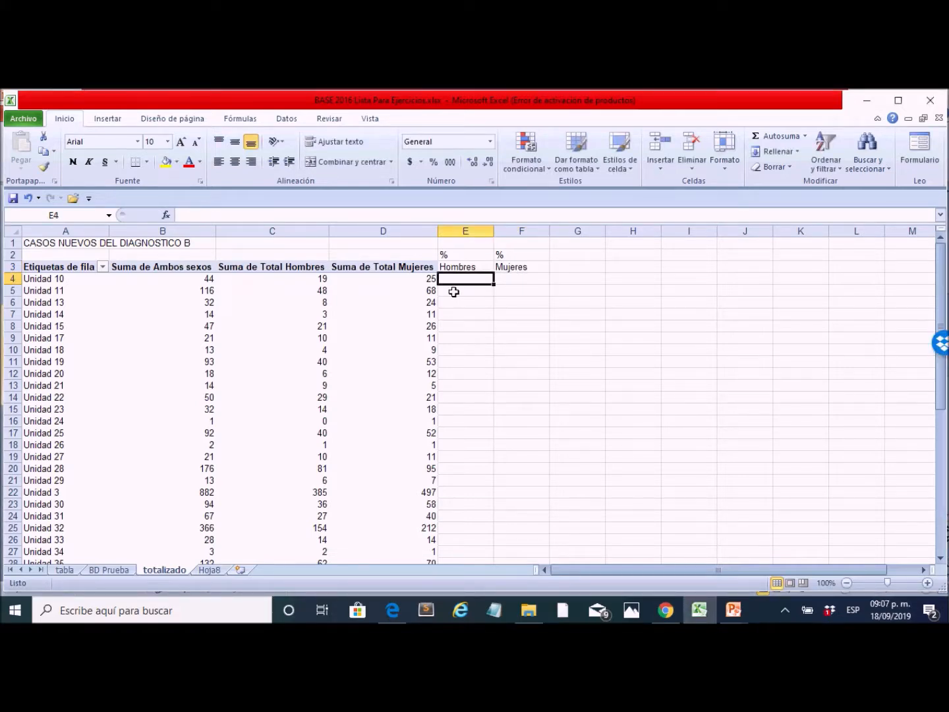
pyautogui.click(25, 287)
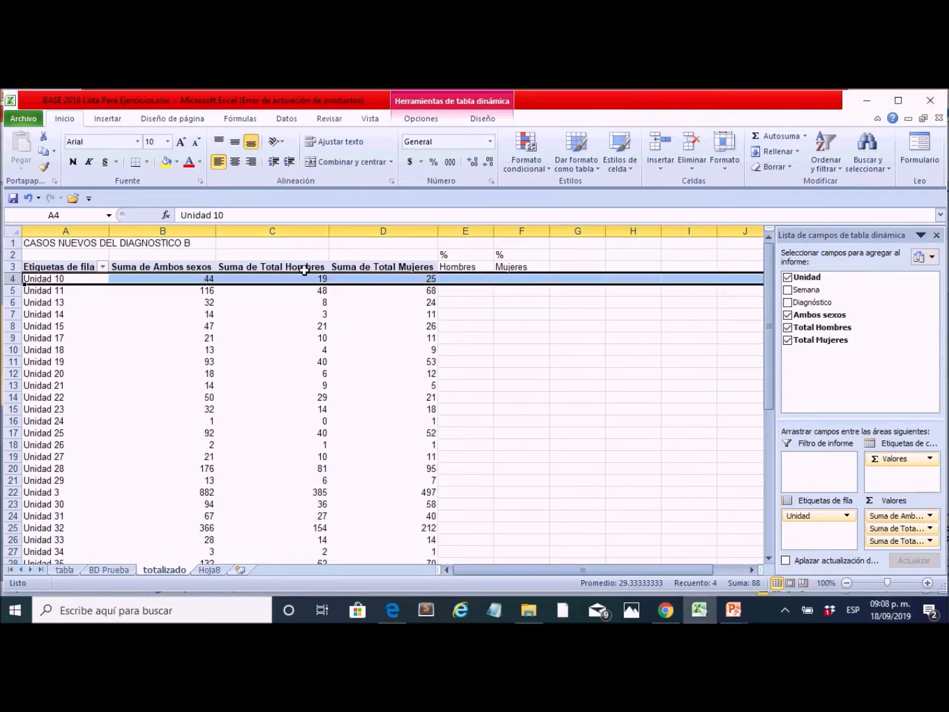
pyautogui.click(288, 280)
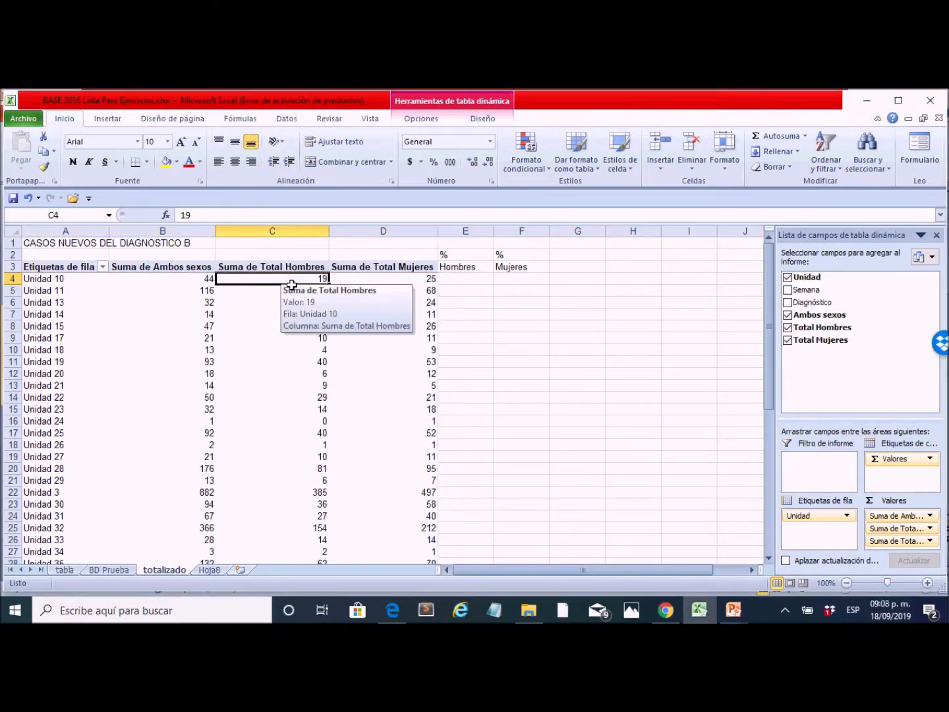
pyautogui.click(487, 284)
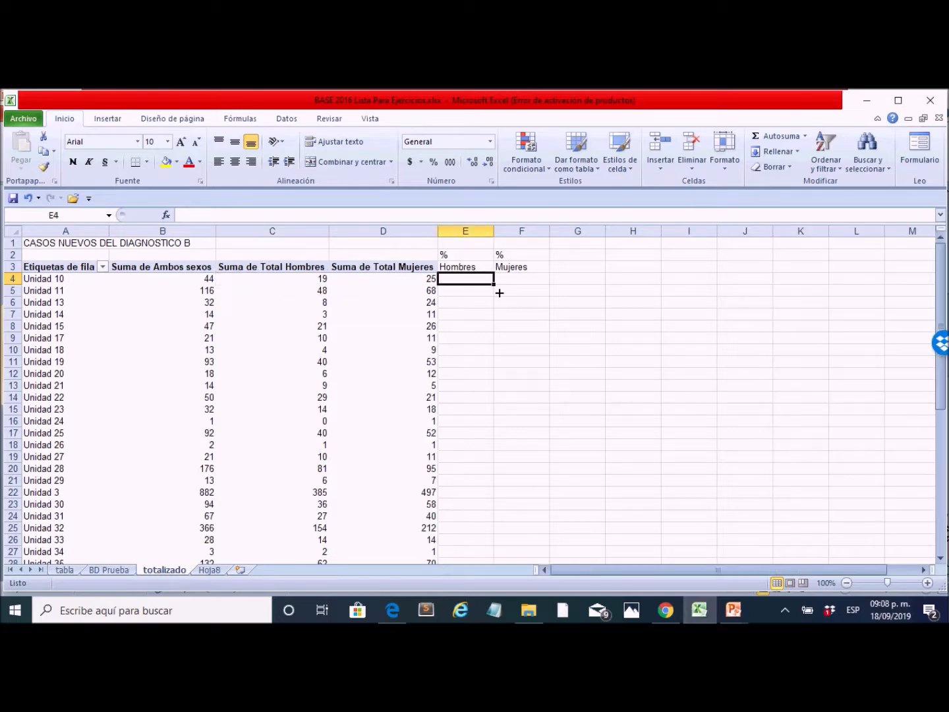
pyautogui.write('=')
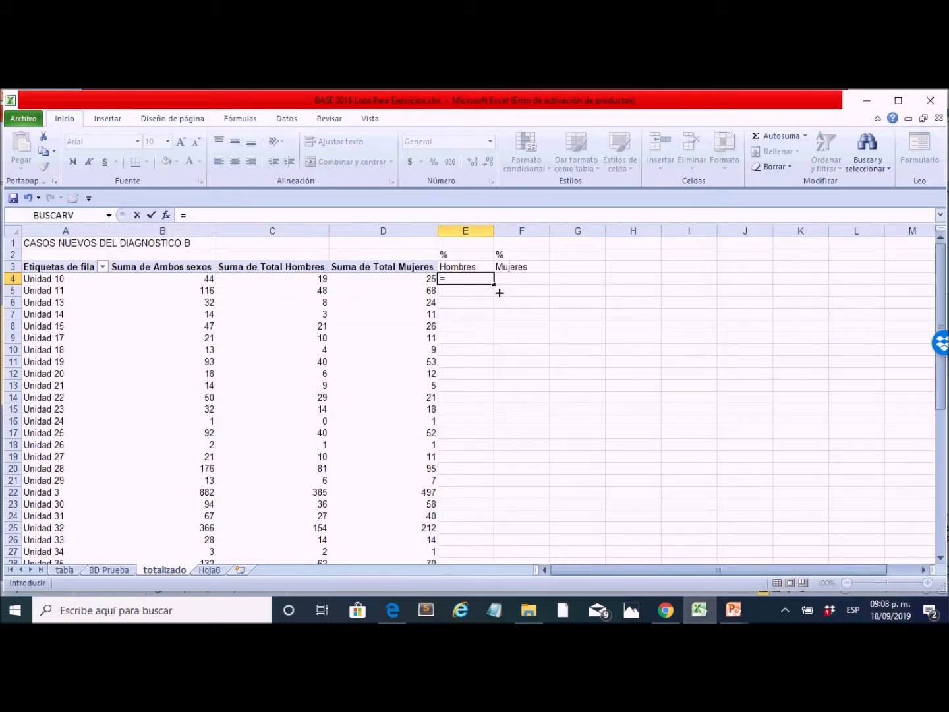
pyautogui.write('c4/')
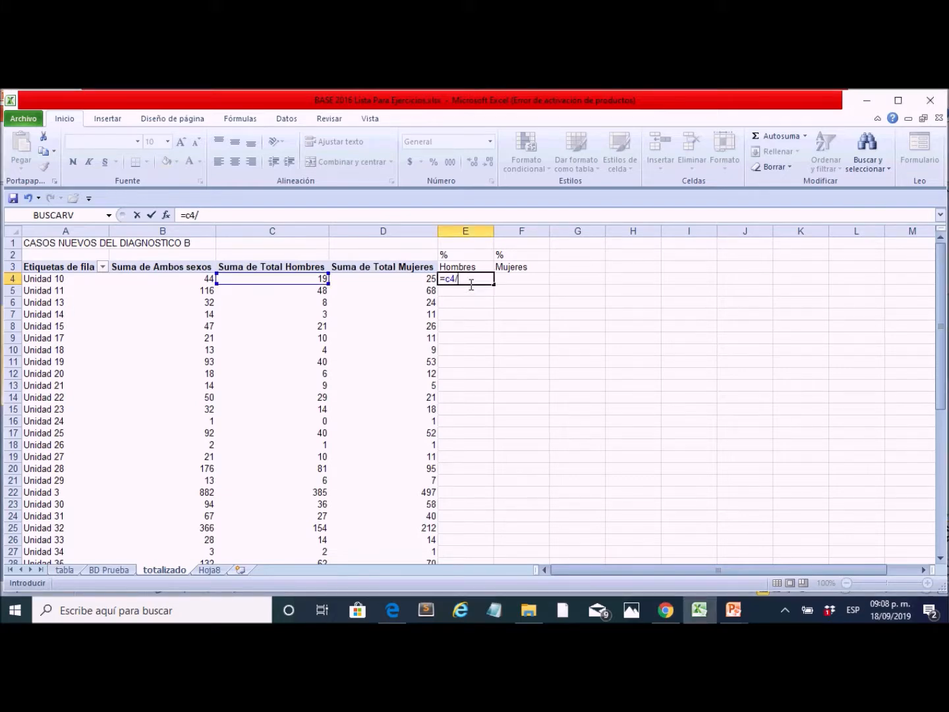
pyautogui.write('b4')
pyautogui.press('Return')
# Step: Format the men's share in E4 as a percentage with one decimal place
pyautogui.click(467, 279)
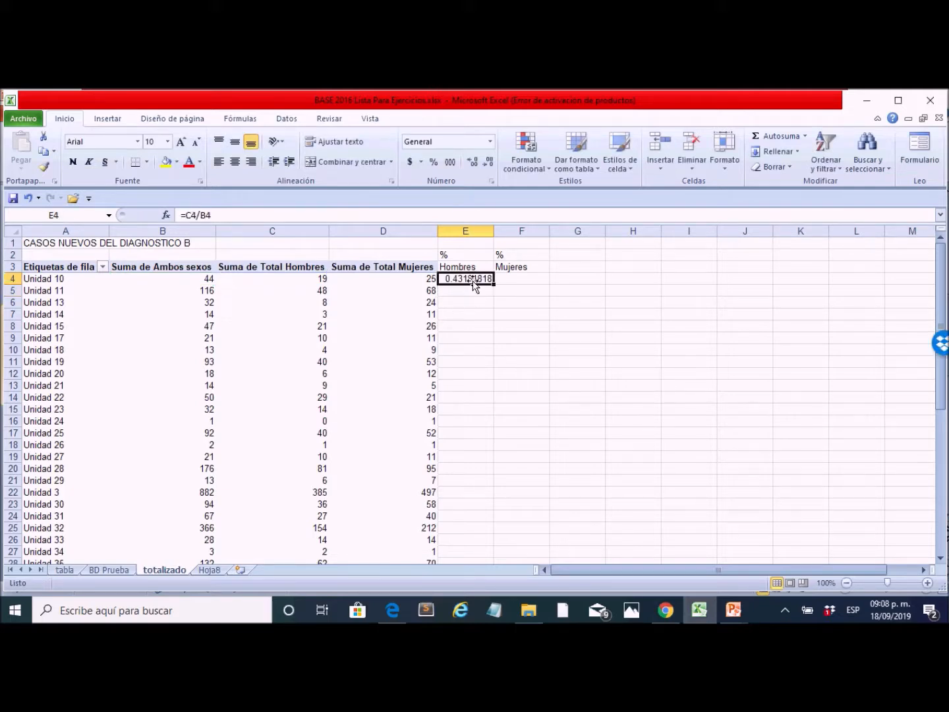
pyautogui.click(469, 281)
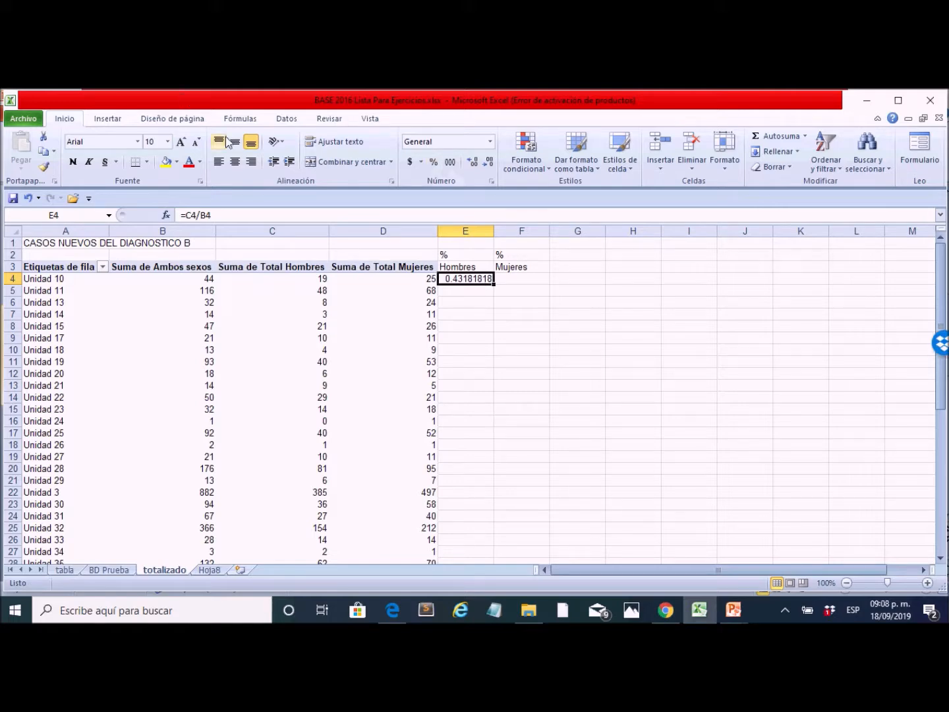
pyautogui.click(435, 163)
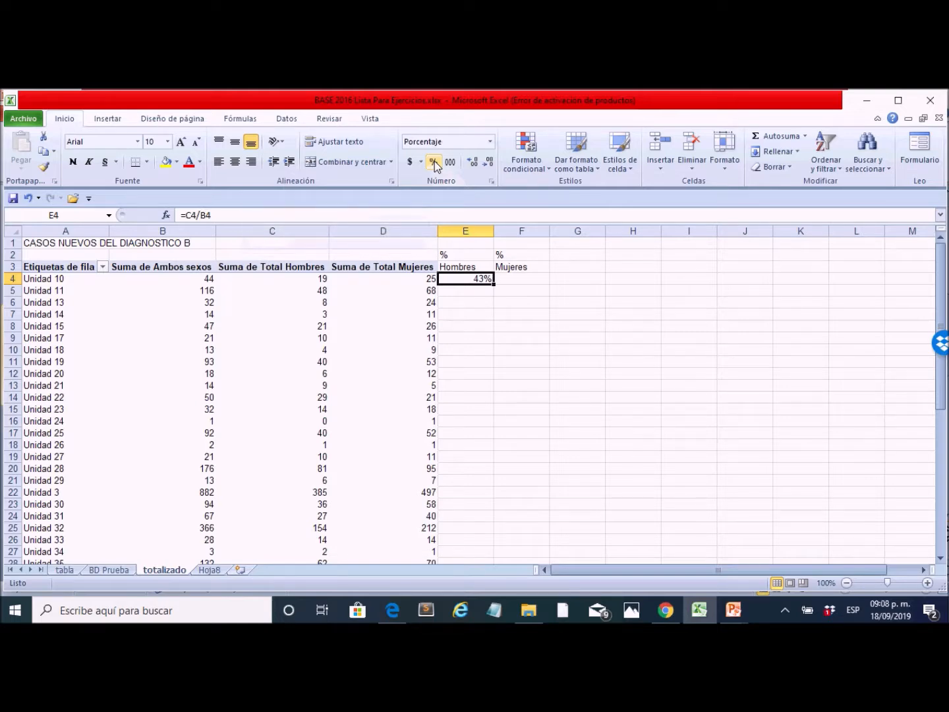
pyautogui.click(473, 162)
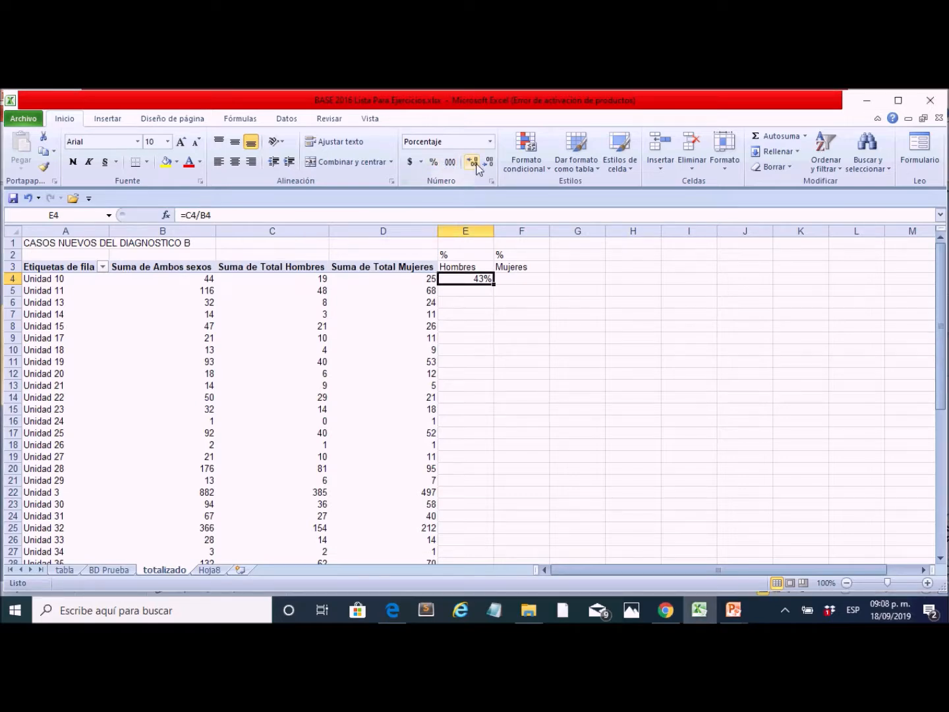
pyautogui.click(474, 163)
pyautogui.click(474, 164)
pyautogui.click(488, 164)
pyautogui.click(472, 165)
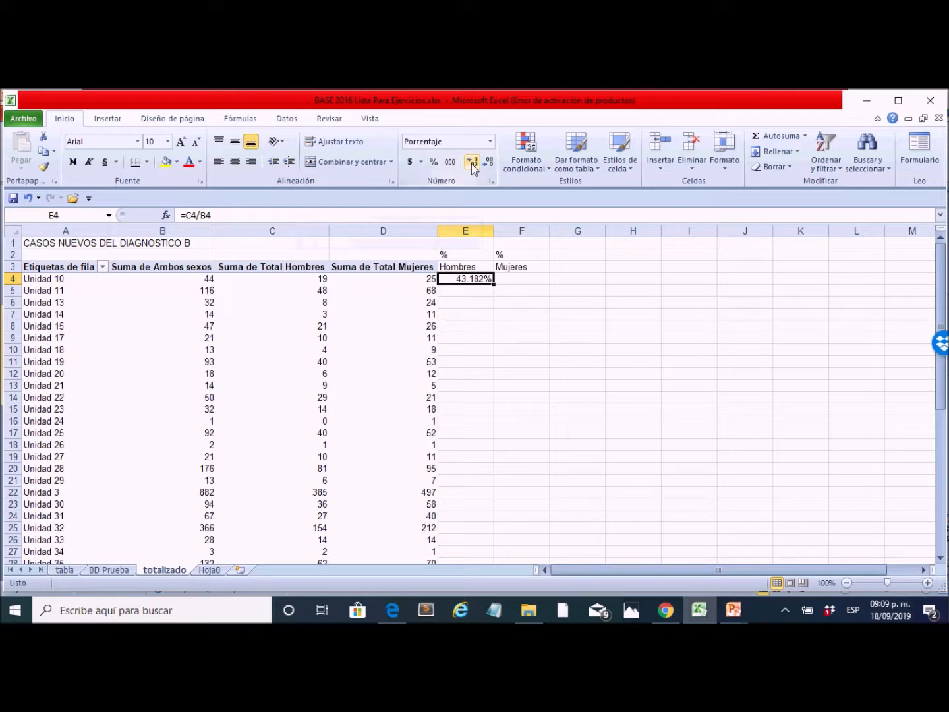
pyautogui.click(488, 167)
pyautogui.moveTo(463, 297); pyautogui.dragTo(465, 309)
pyautogui.click(471, 279)
# Step: Calculate the women's share of cases for Unidad 10 in F4 with the formula =D4/B4
pyautogui.click(507, 279)
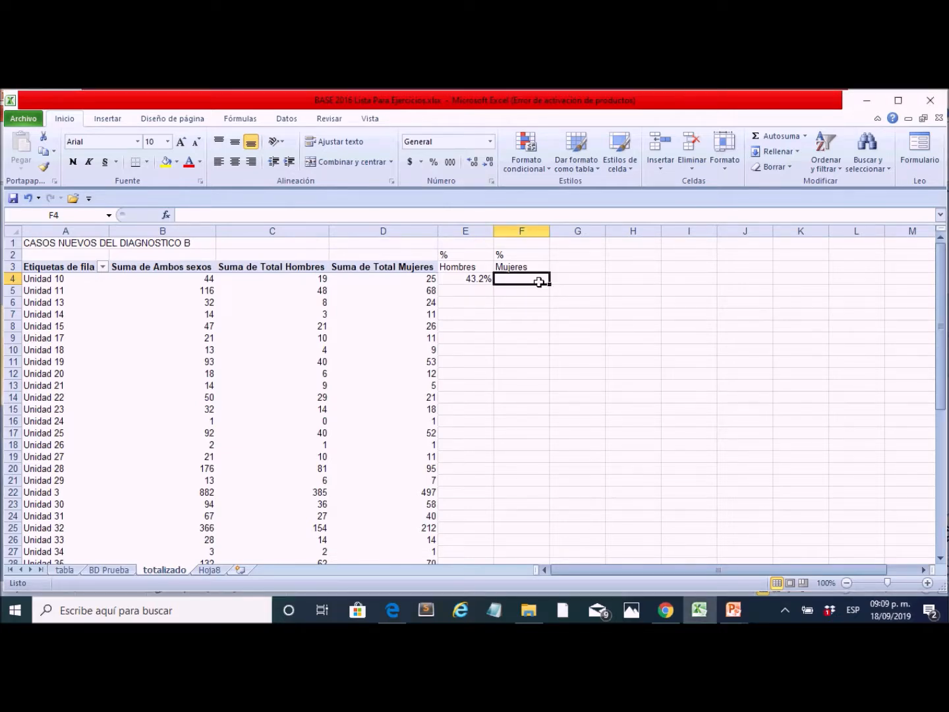
pyautogui.click(432, 282)
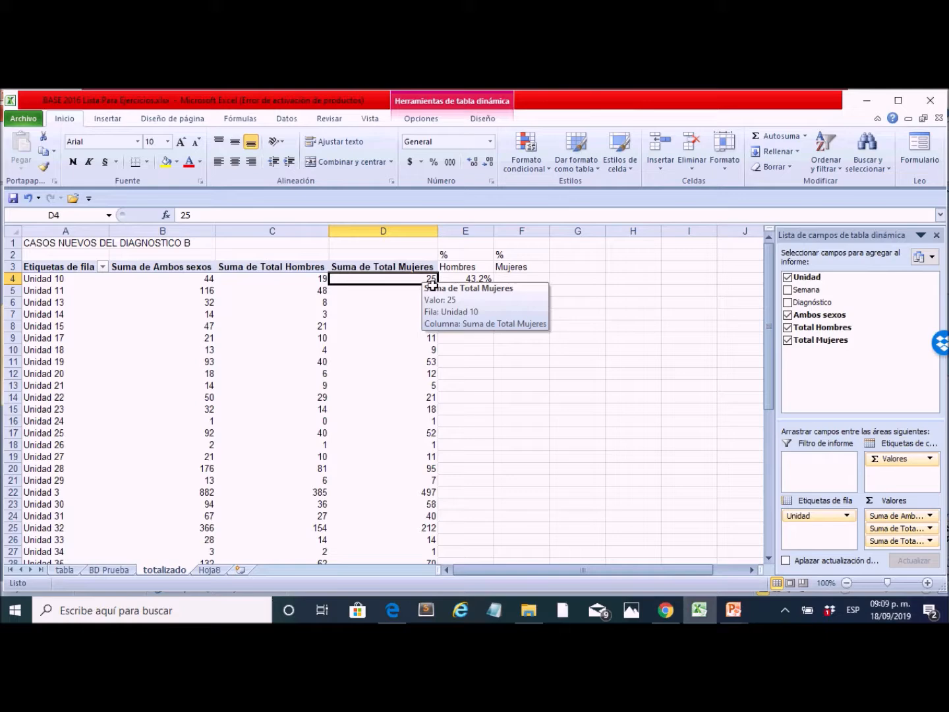
pyautogui.click(203, 282)
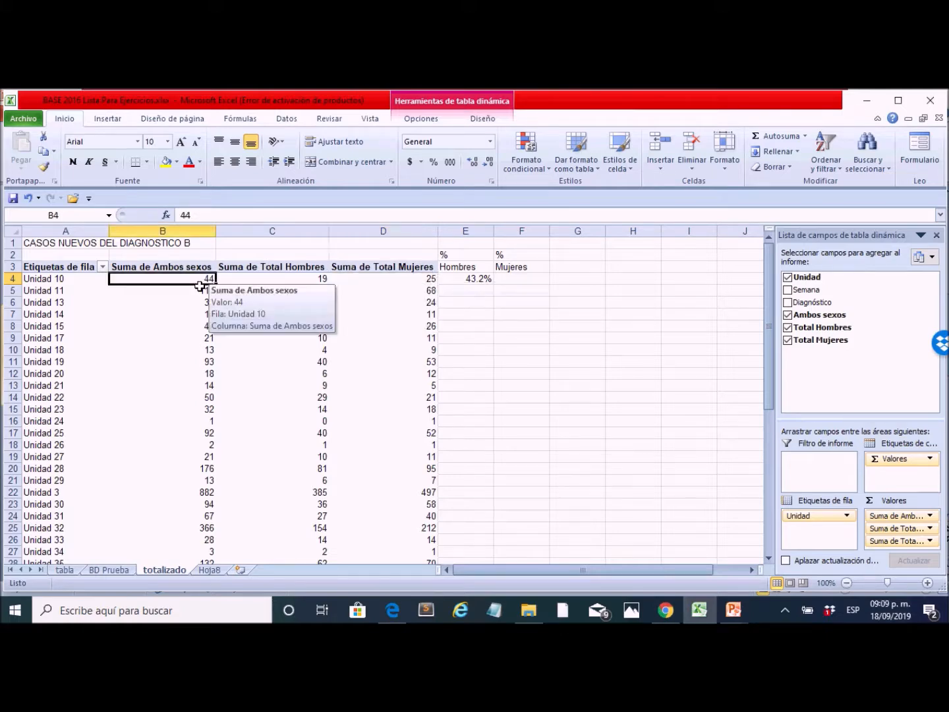
pyautogui.click(524, 282)
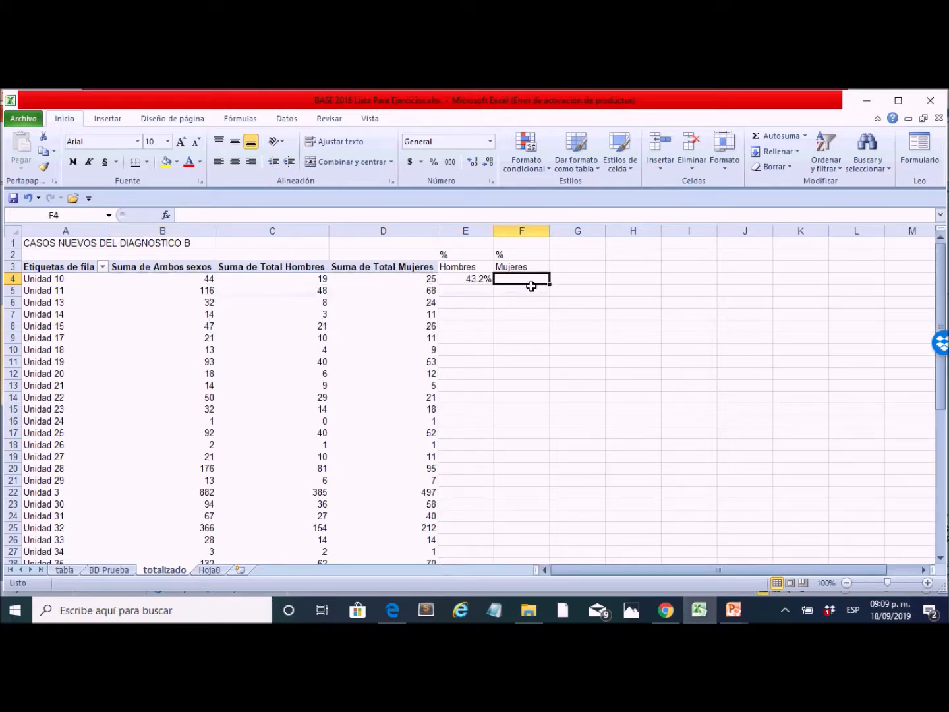
pyautogui.write('=d4')
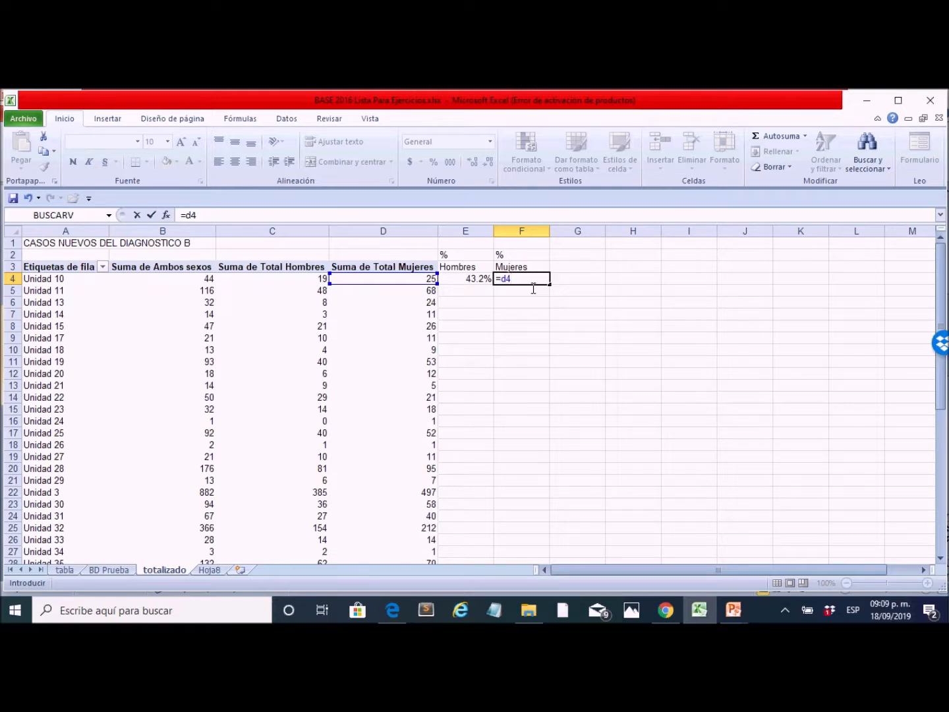
pyautogui.write('/b4')
pyautogui.press('Return')
# Step: Format the women's share in F4 as a percentage with one decimal place
pyautogui.click(534, 284)
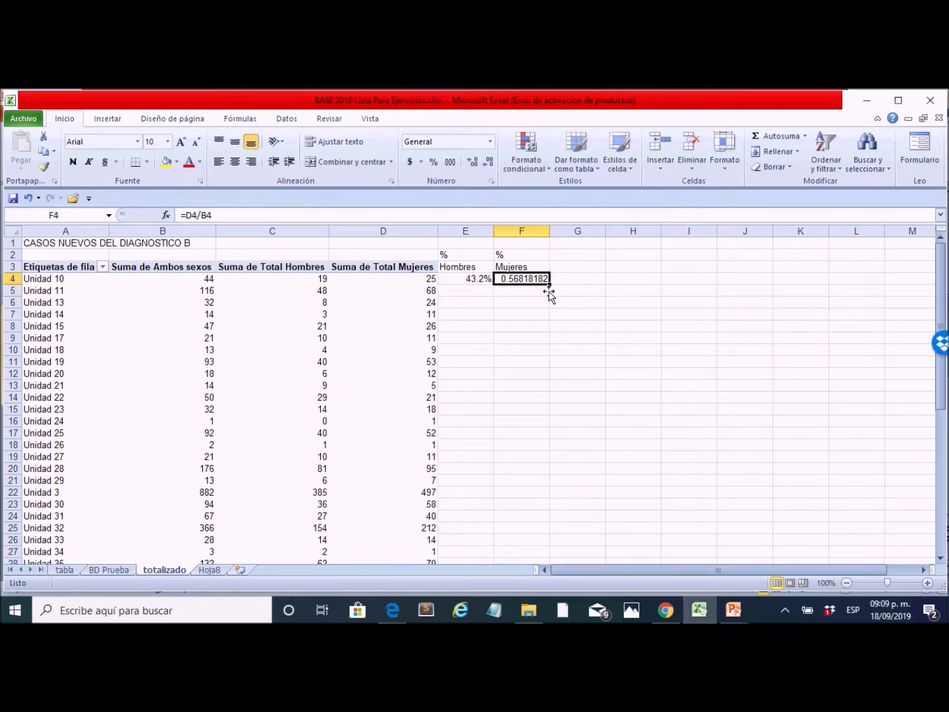
pyautogui.click(435, 163)
pyautogui.click(473, 163)
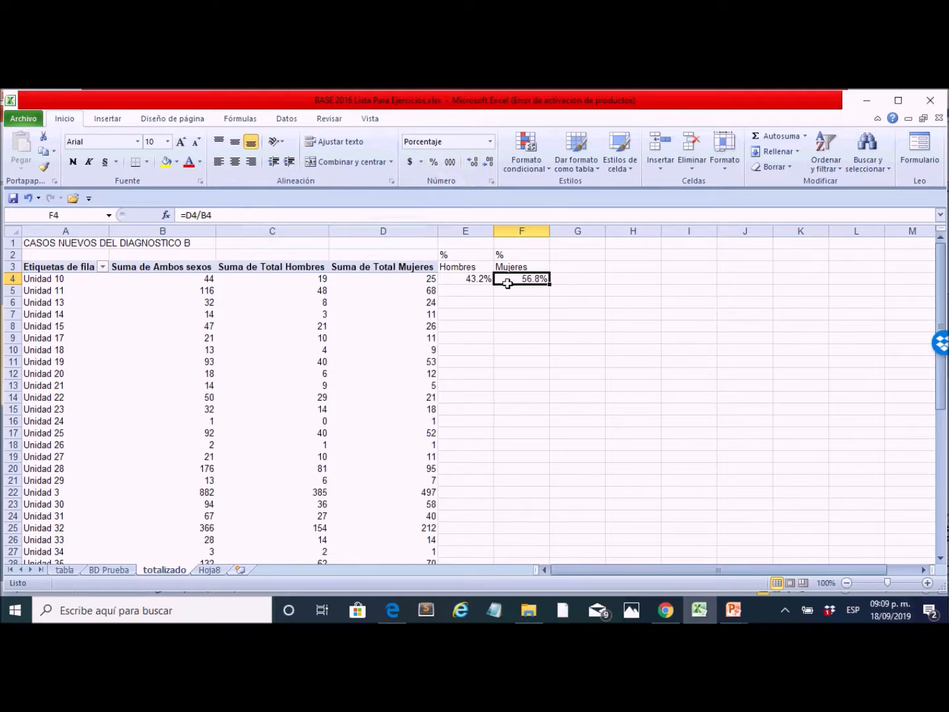
pyautogui.moveTo(468, 281); pyautogui.dragTo(509, 285)
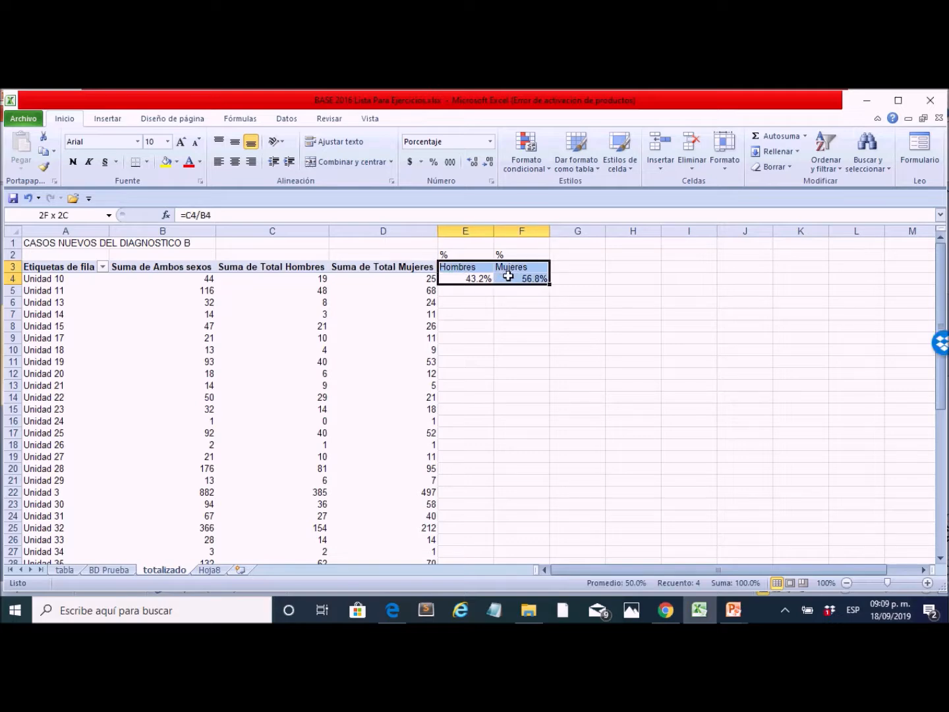
pyautogui.click(510, 315)
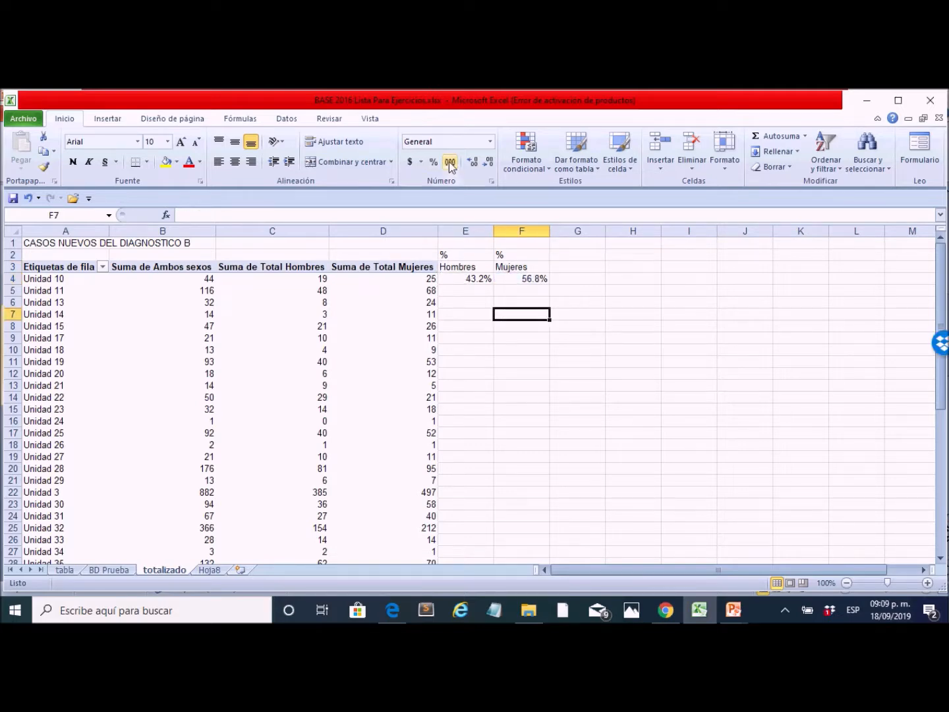
pyautogui.click(478, 280)
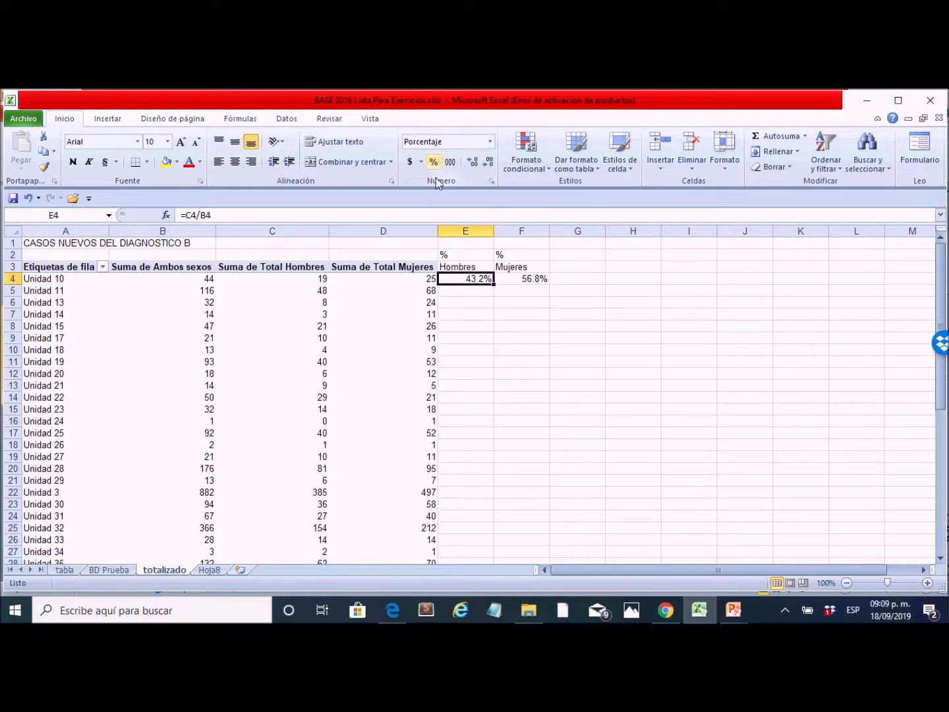
pyautogui.click(475, 314)
# Step: Copy the men's percentage formula from E4 into E5 and E6 for Unidad 11 and Unidad 13
pyautogui.click(479, 283)
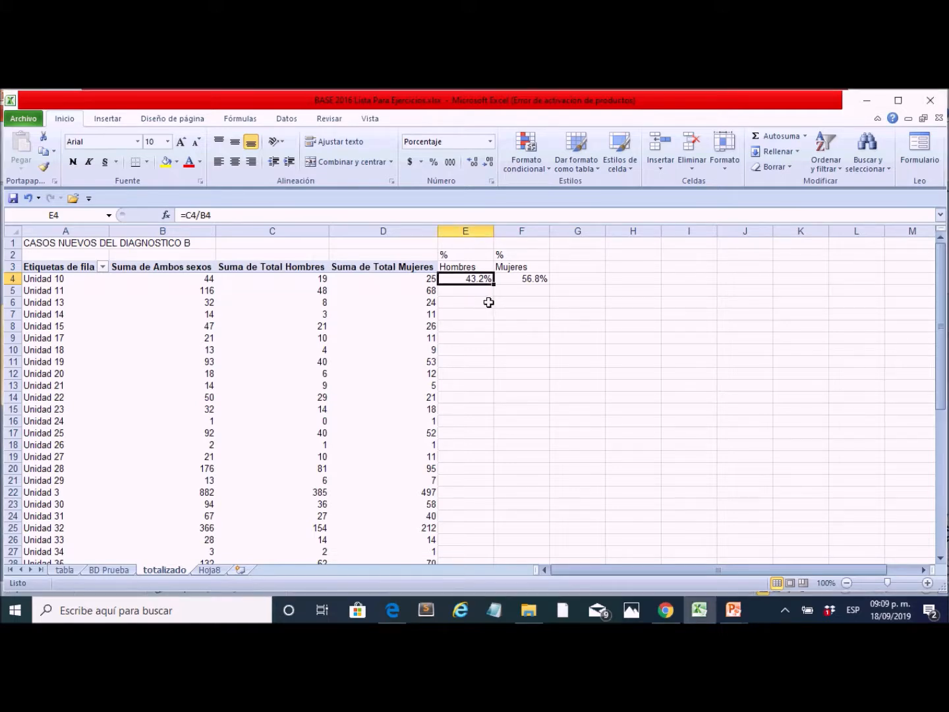
pyautogui.hotkey('ctrl', 'c')
pyautogui.press('Down')
pyautogui.hotkey('ctrl', 'v')
pyautogui.press('Down')
pyautogui.hotkey('ctrl', 'v')
pyautogui.press('Up')
pyautogui.press('Up')
# Step: Fill the women's percentage formula from F4 down to F50, the Total general row
pyautogui.click(529, 282)
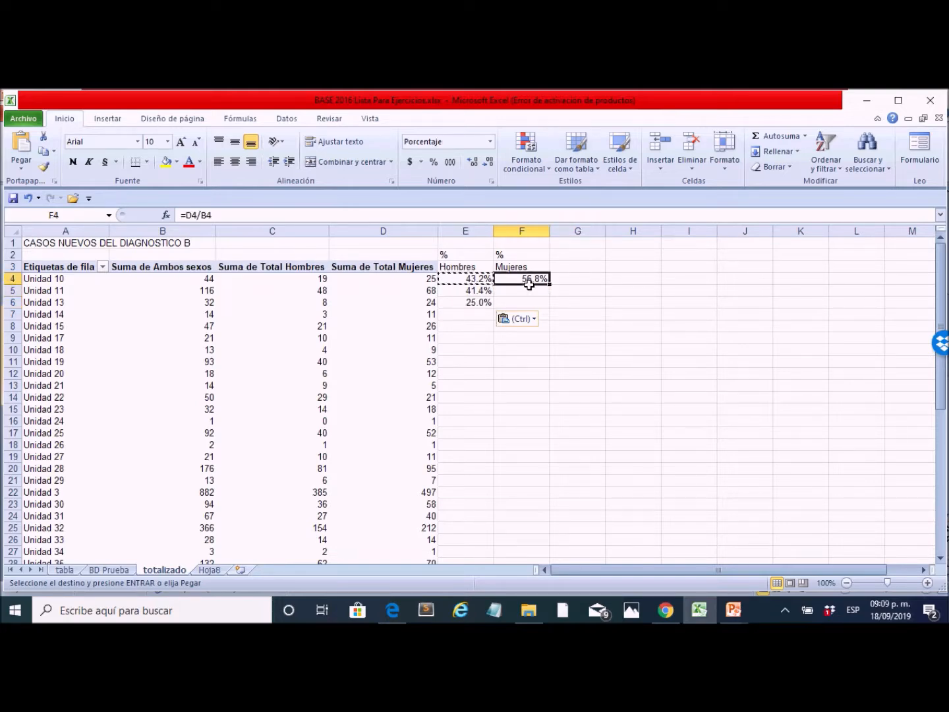
pyautogui.click(554, 339)
pyautogui.click(543, 282)
pyautogui.moveTo(549, 285); pyautogui.dragTo(553, 588)
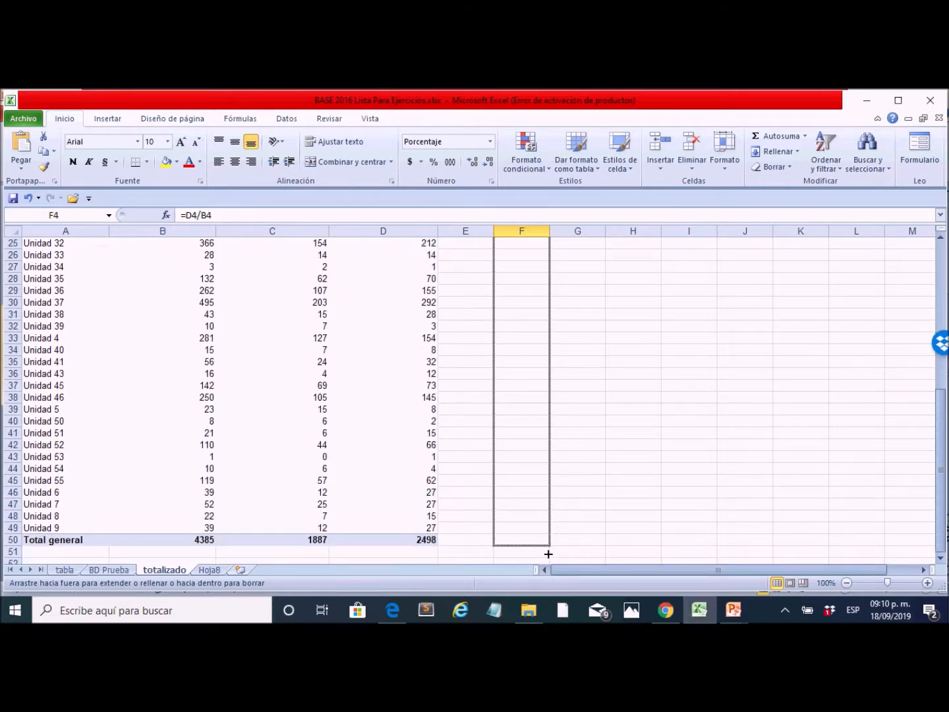
pyautogui.moveTo(549, 554); pyautogui.dragTo(549, 553)
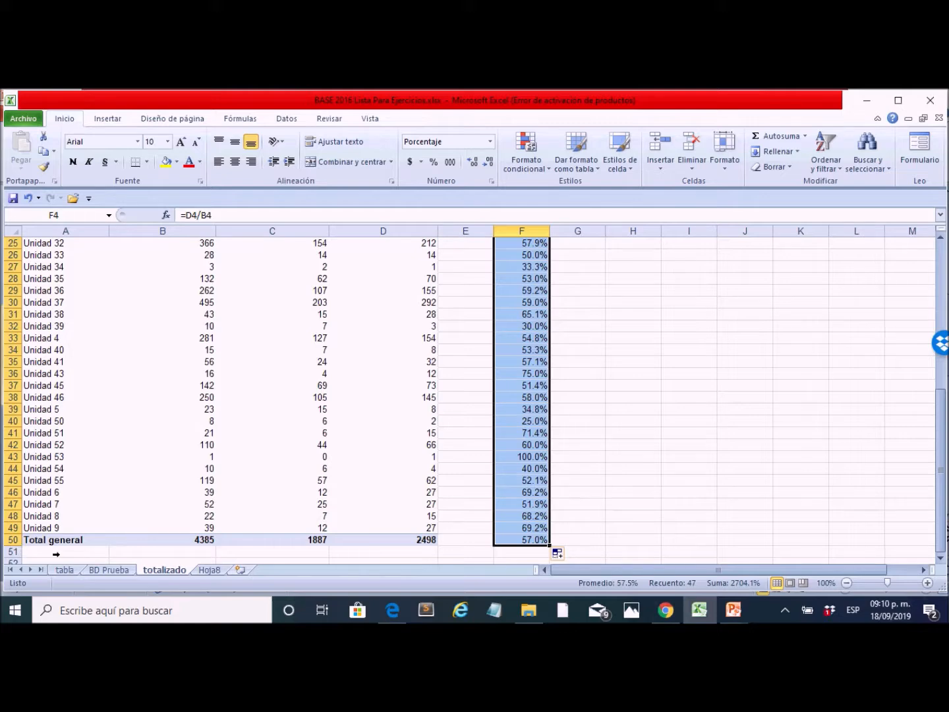
pyautogui.click(524, 539)
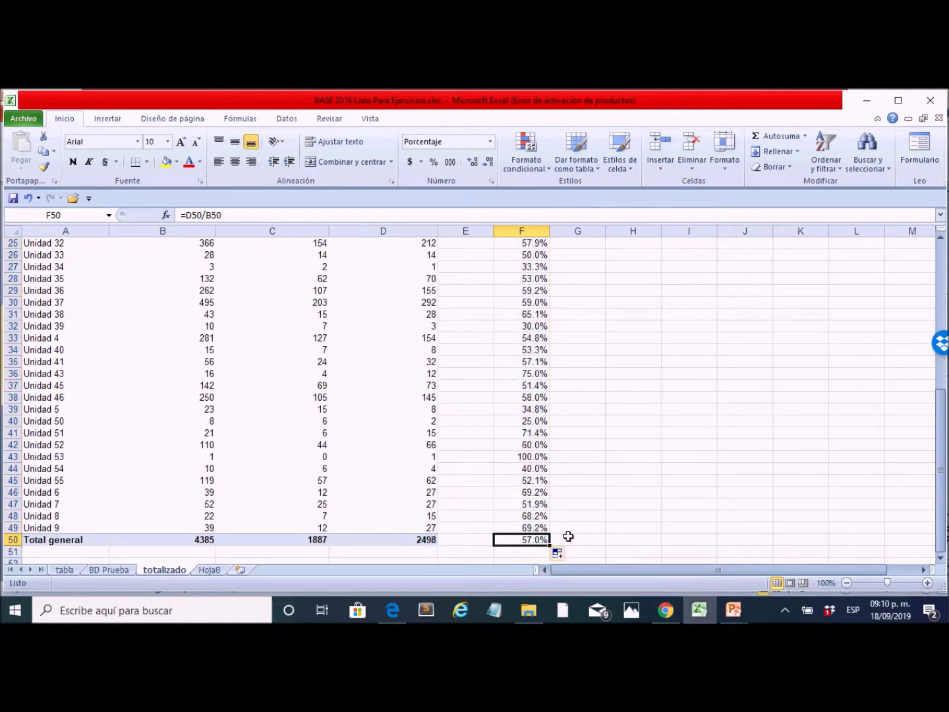
# Step: Fill the men's percentage formula from E6 down to E50, the Total general row
pyautogui.scroll(3, 904, 486)
pyautogui.scroll(5, 881, 414)
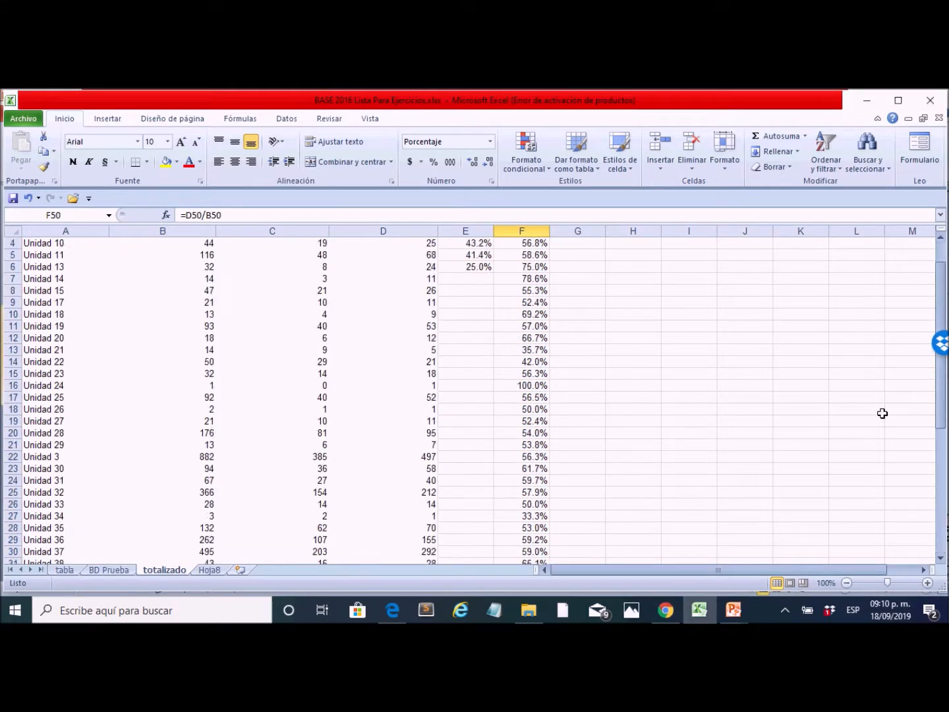
pyautogui.click(476, 290)
pyautogui.click(487, 305)
pyautogui.moveTo(495, 309); pyautogui.dragTo(476, 548)
pyautogui.click(633, 504)
# Step: Review the men's and women's percentages and their formulas from Unidad 10 down to the Total general row
pyautogui.scroll(-3, 623, 500)
pyautogui.scroll(2, 623, 500)
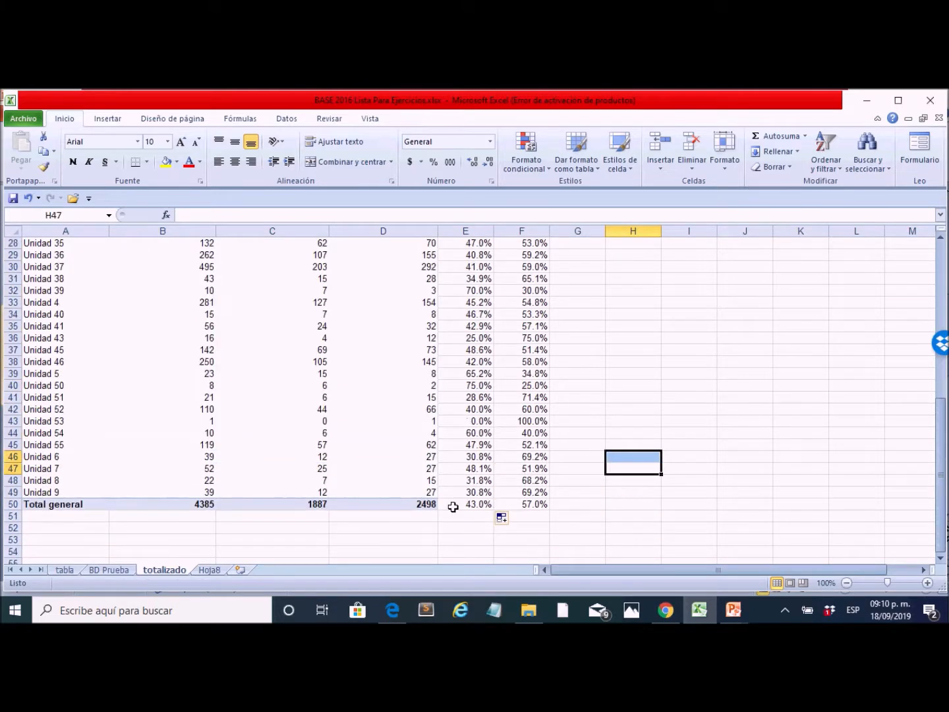
pyautogui.click(454, 506)
pyautogui.moveTo(944, 476); pyautogui.dragTo(943, 350)
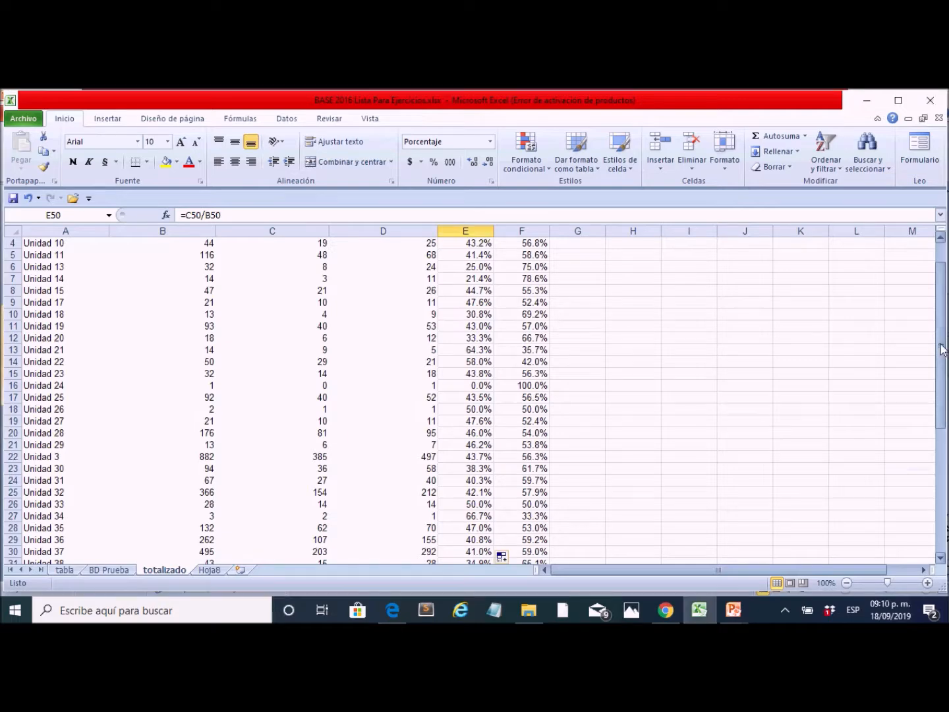
pyautogui.click(745, 385)
pyautogui.scroll(1, 663, 394)
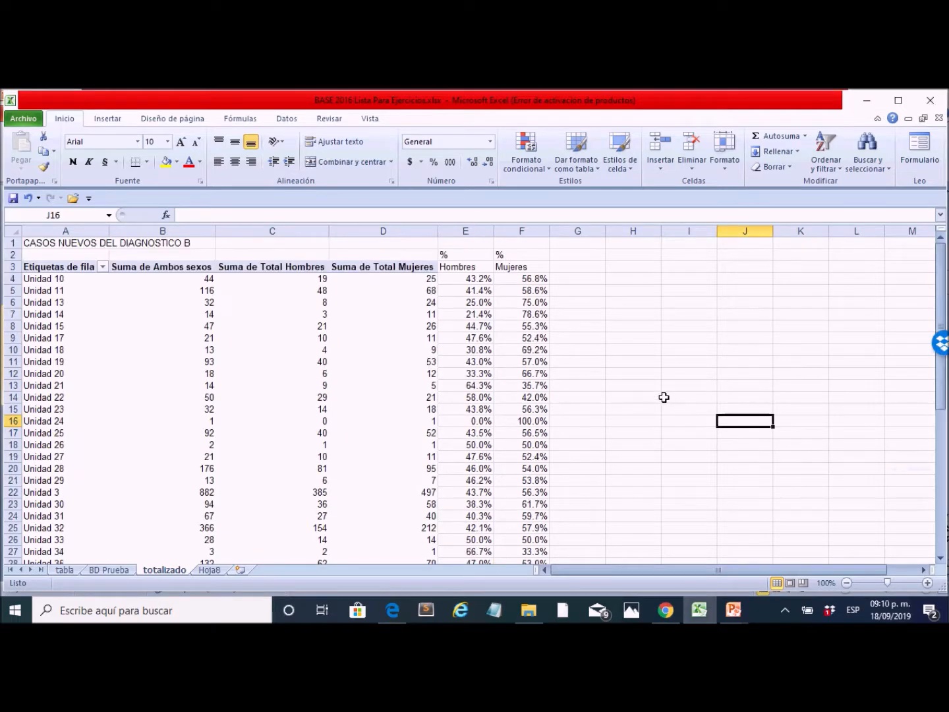
pyautogui.click(469, 279)
pyautogui.click(195, 294)
pyautogui.click(152, 246)
pyautogui.click(478, 282)
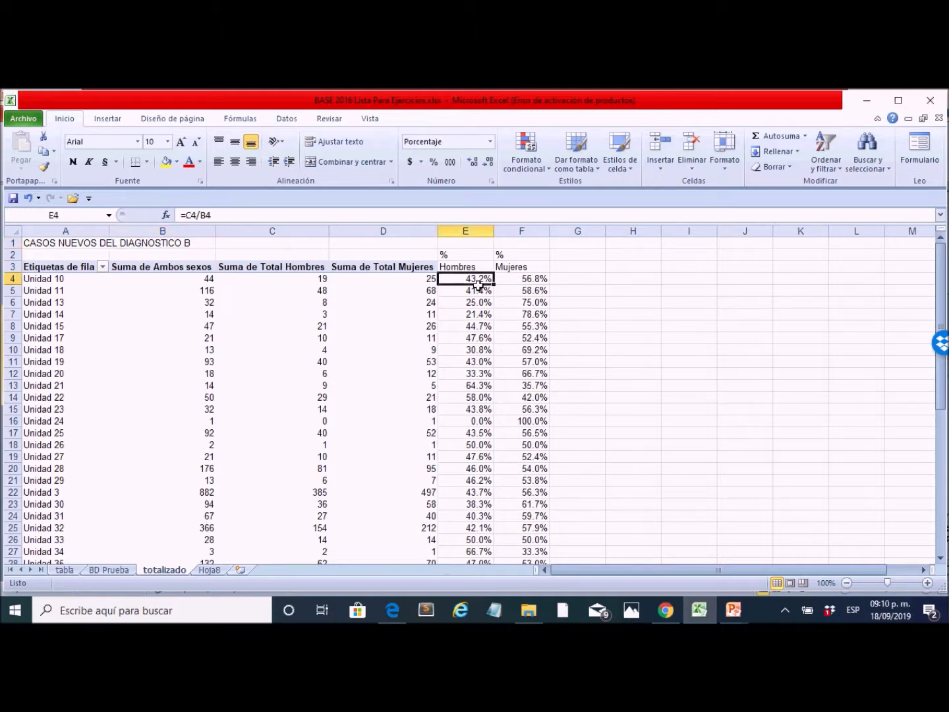
pyautogui.scroll(-3, 606, 371)
pyautogui.scroll(-8, 606, 371)
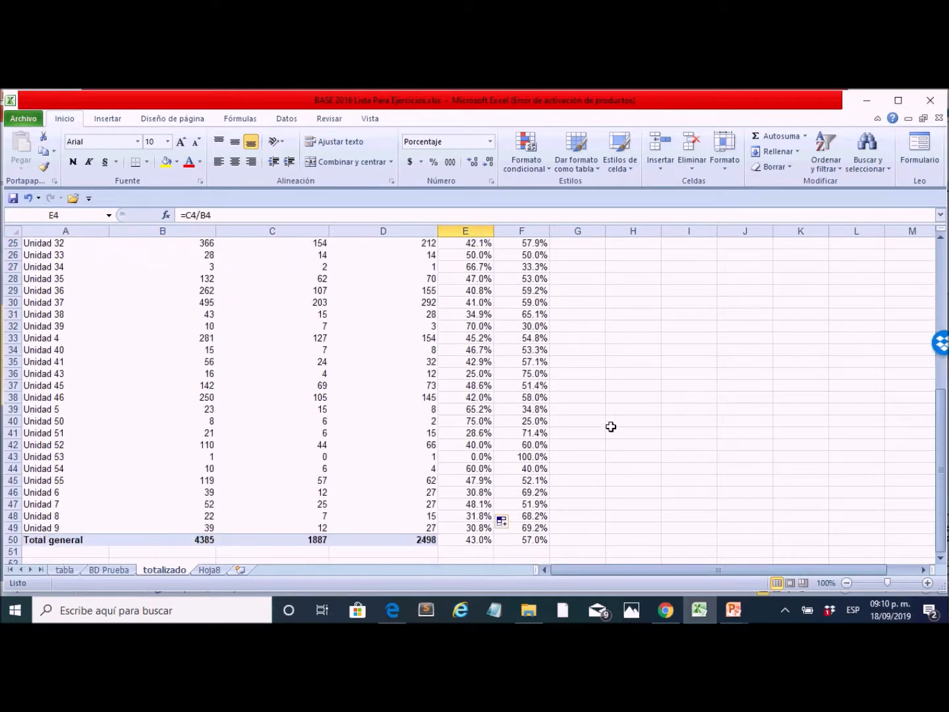
pyautogui.click(543, 435)
pyautogui.scroll(4, 633, 447)
pyautogui.scroll(7, 664, 365)
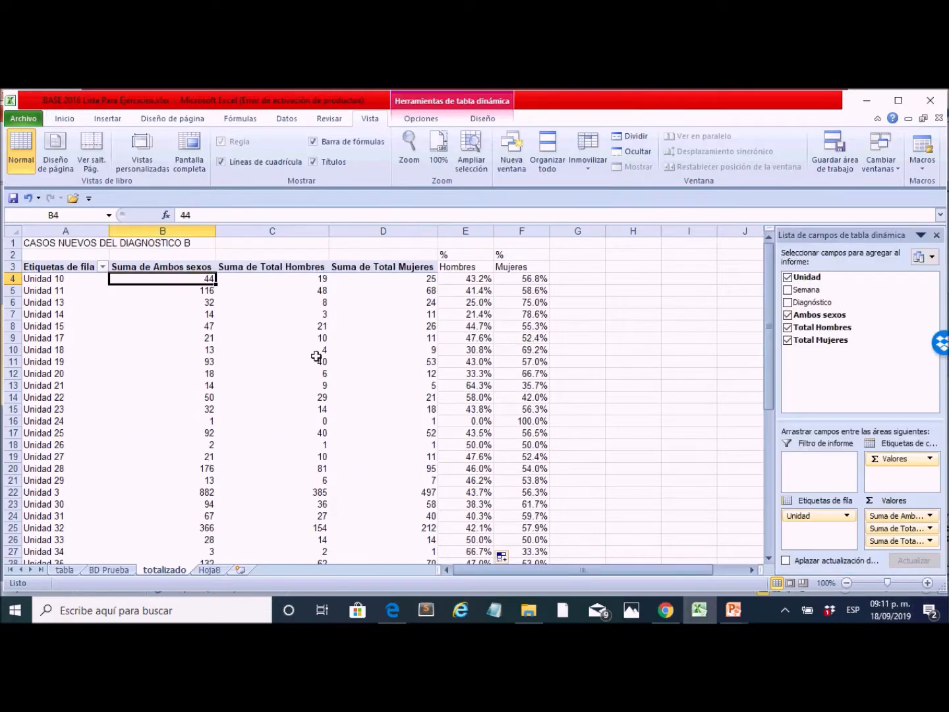
# Step: Freeze the panes at B4 to lock the heading rows 1 to 3 and the unit labels in column A
pyautogui.scroll(-3, 317, 356)
pyautogui.scroll(3, 247, 358)
pyautogui.scroll(-7, 247, 359)
pyautogui.scroll(-5, 169, 338)
pyautogui.scroll(12, 170, 337)
pyautogui.click(586, 169)
pyautogui.click(465, 193)
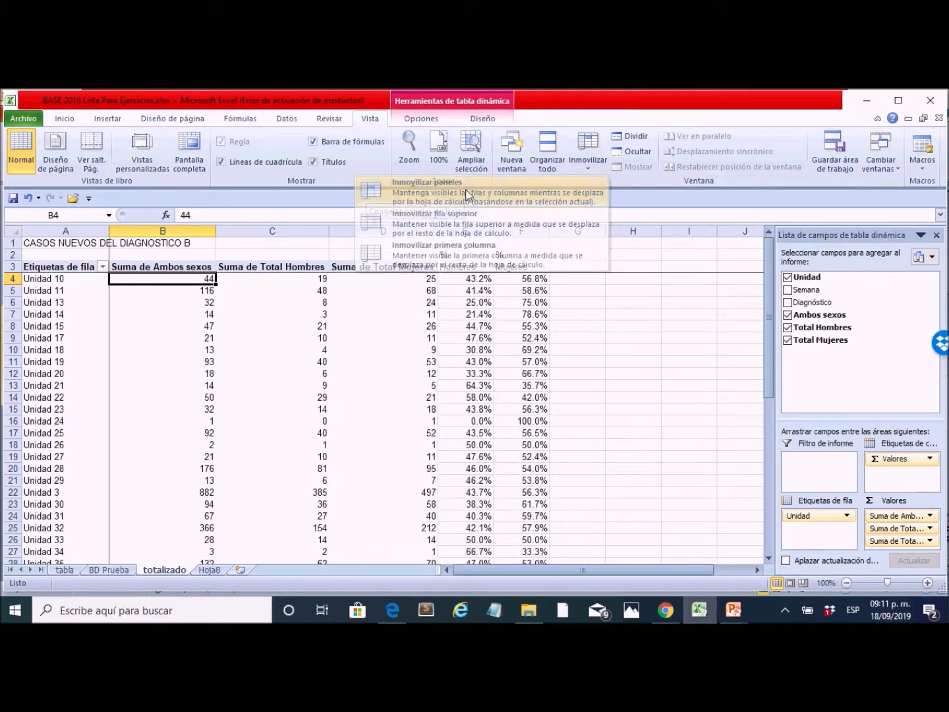
# Step: Check the frozen headings against the lower rows and inspect both percentages in the Total general row
pyautogui.moveTo(191, 309); pyautogui.dragTo(187, 285)
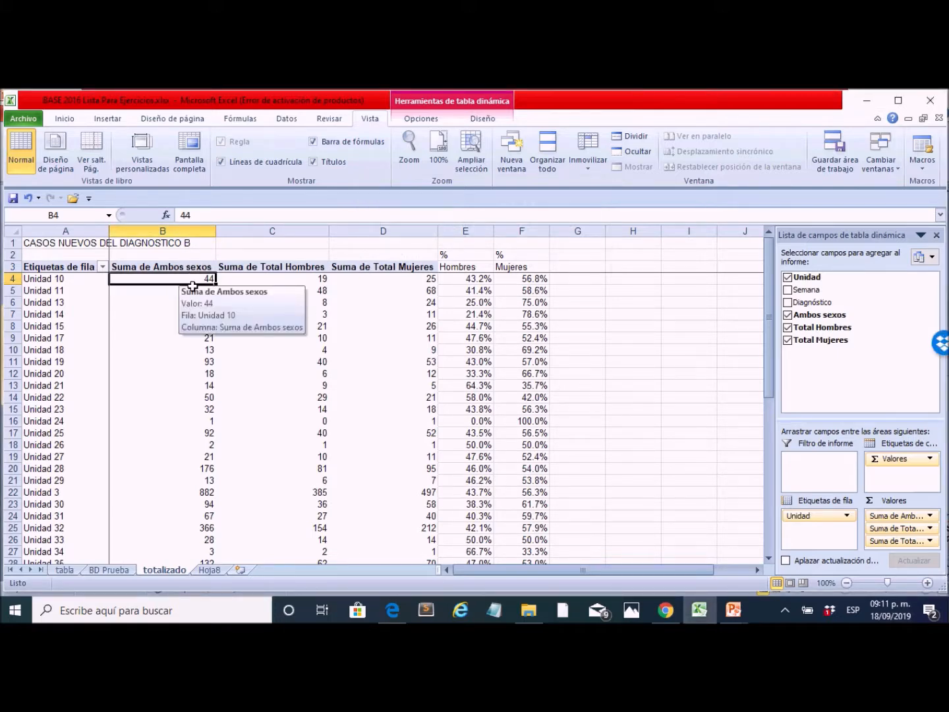
pyautogui.scroll(-10, 192, 288)
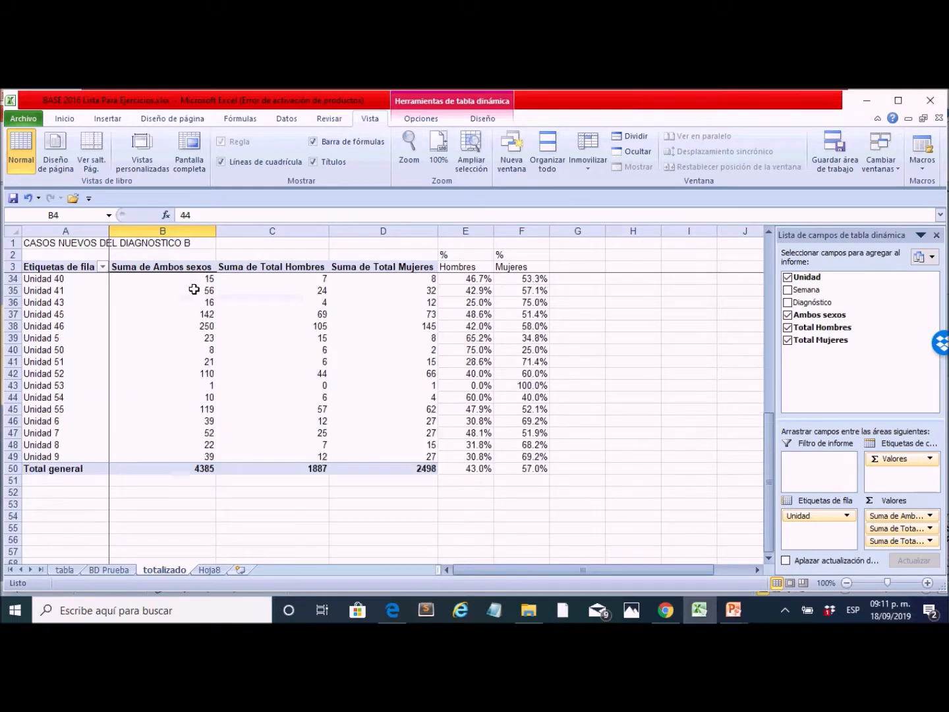
pyautogui.scroll(10, 195, 287)
pyautogui.scroll(-5, 525, 300)
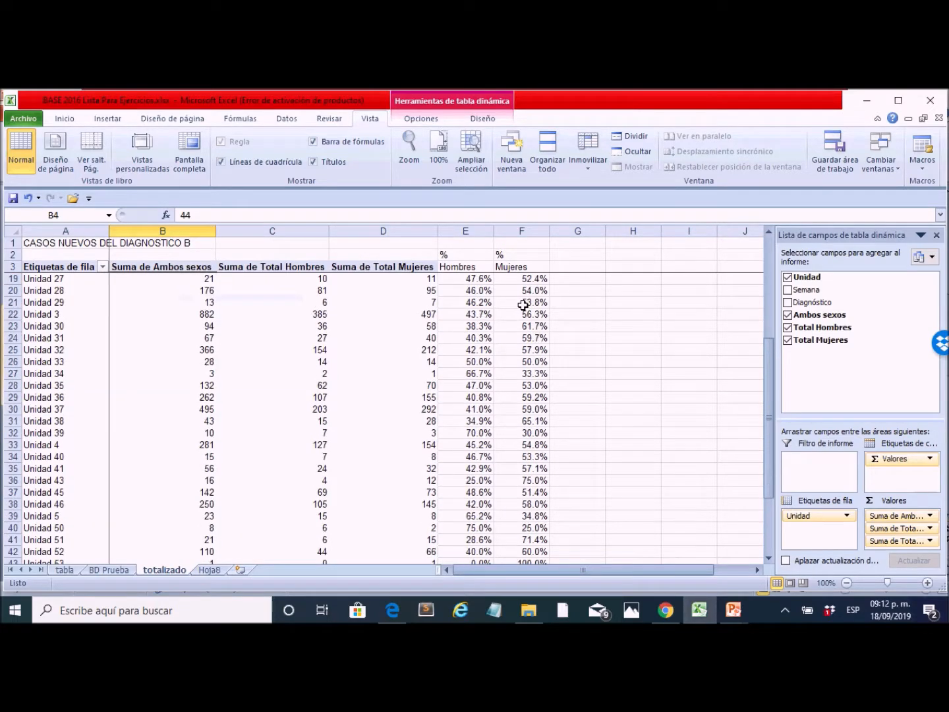
pyautogui.scroll(-6, 522, 305)
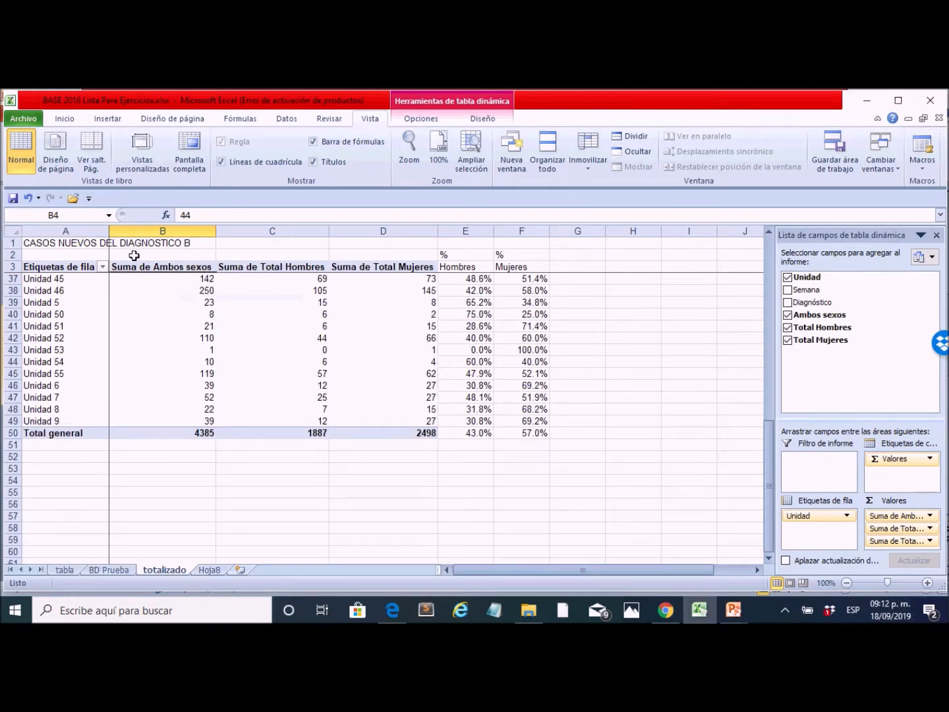
pyautogui.click(489, 435)
pyautogui.click(538, 436)
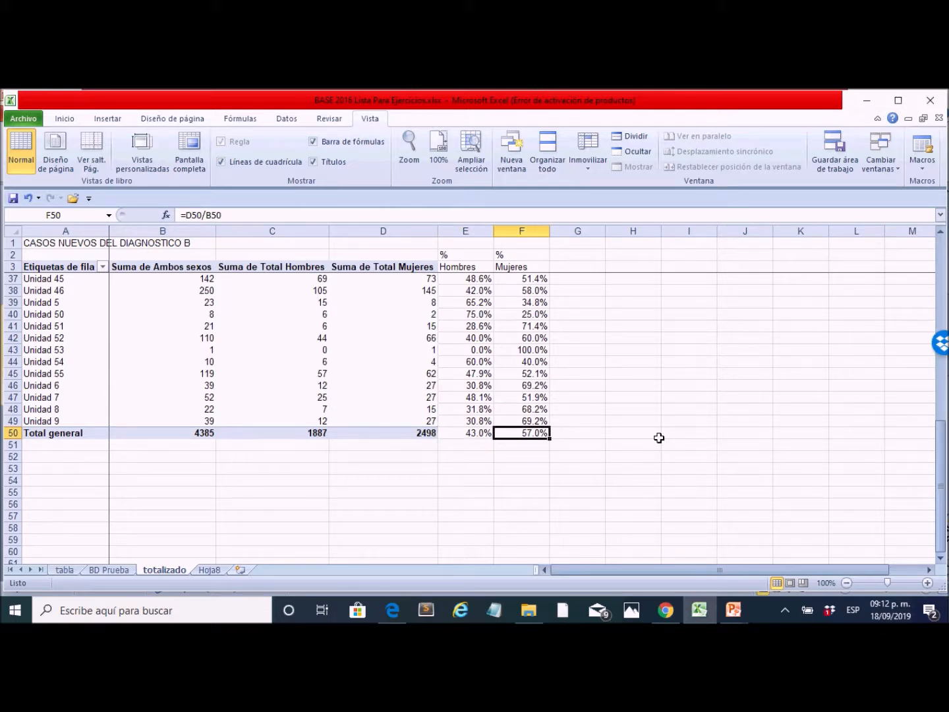
pyautogui.rightClick(170, 575)
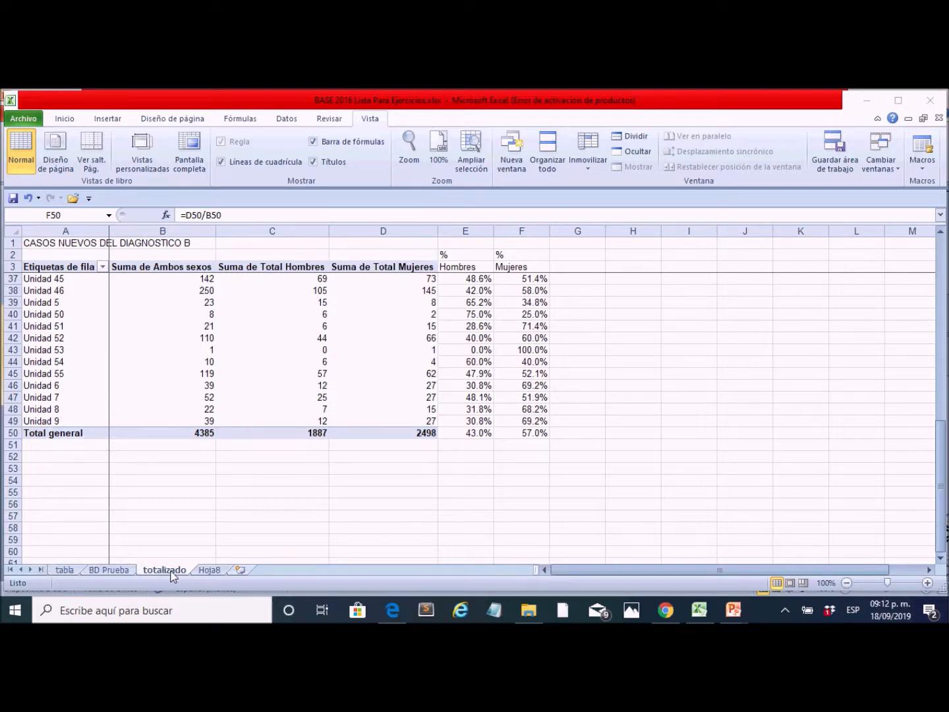
pyautogui.rightClick(170, 575)
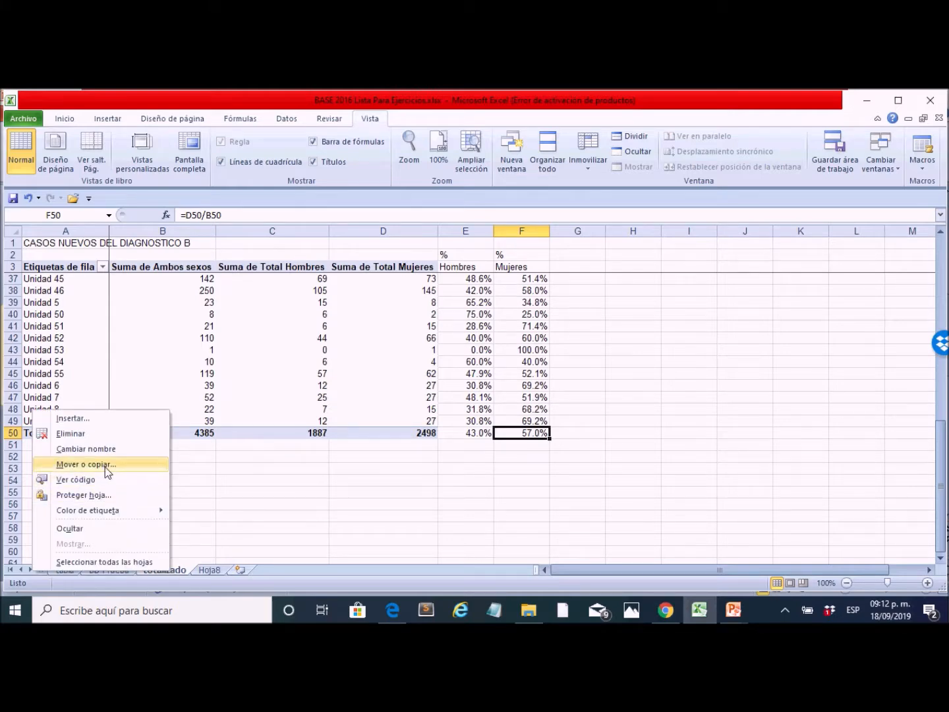
pyautogui.press('Escape')
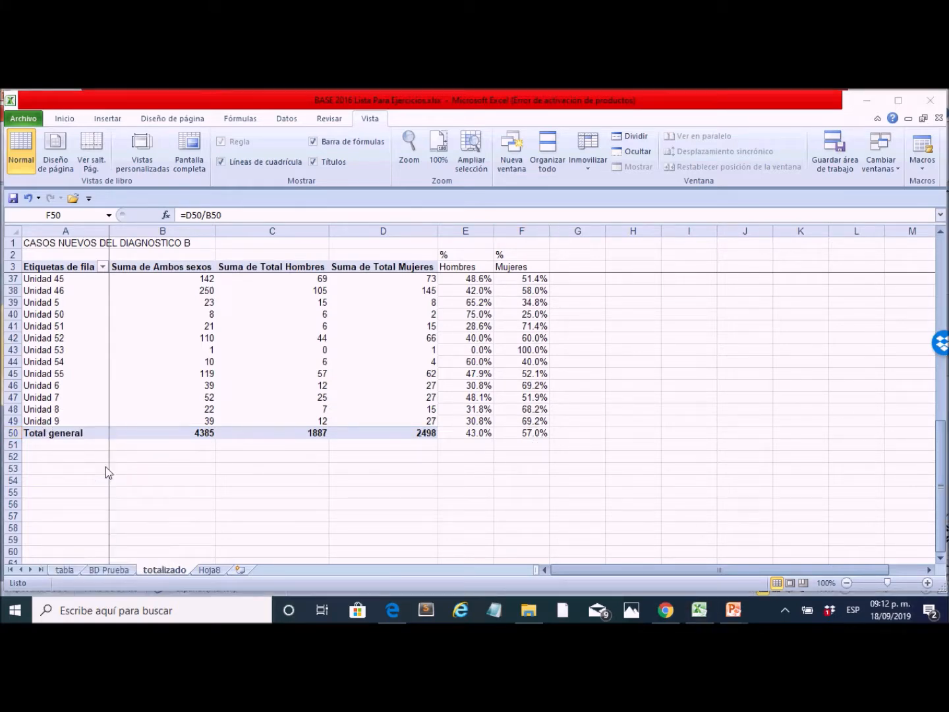
# Step: Create a copy of the totalizado sheet in the same workbook, placed before totalizado
pyautogui.rightClick(163, 572)
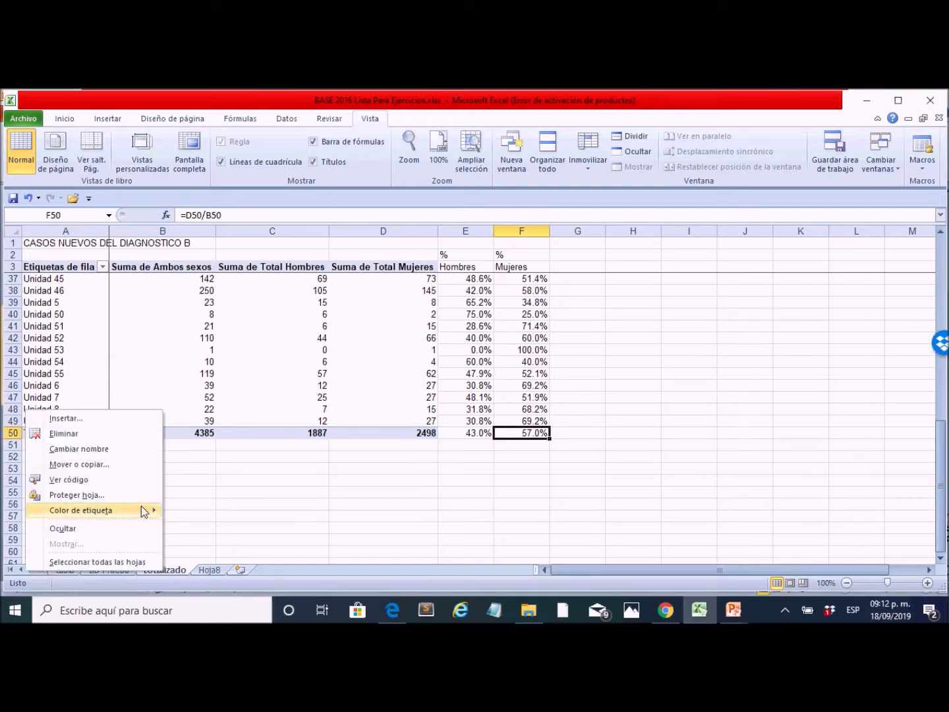
pyautogui.click(129, 473)
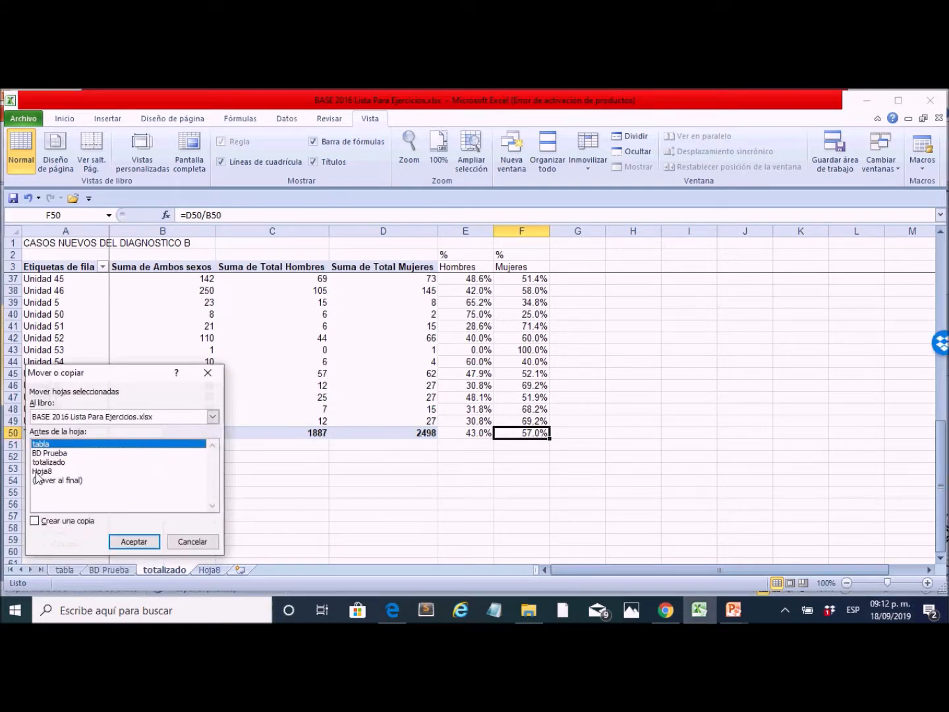
pyautogui.click(42, 522)
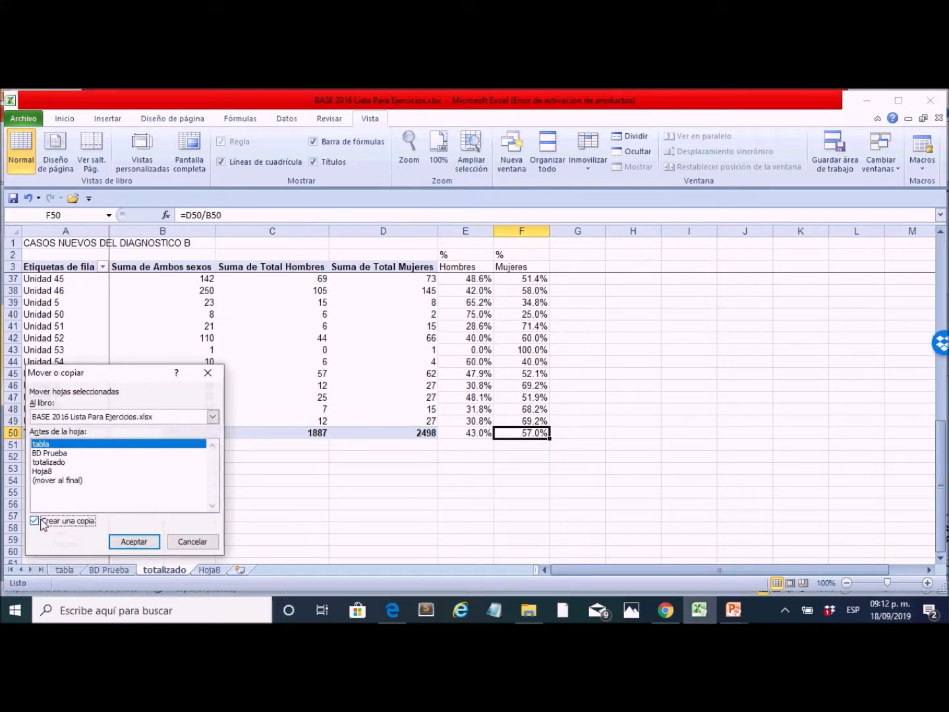
pyautogui.click(52, 472)
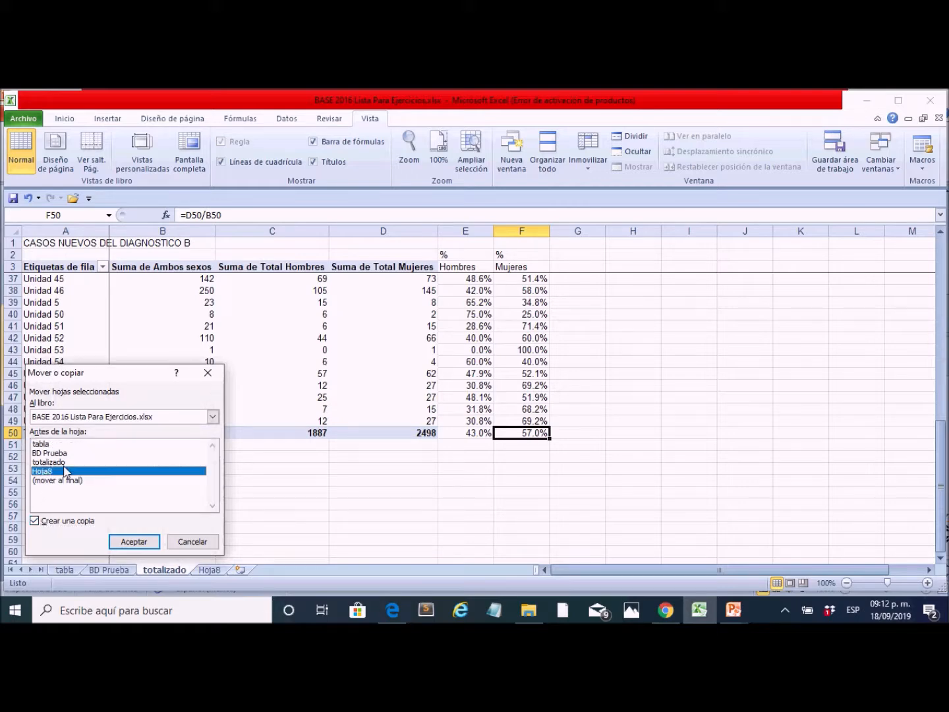
pyautogui.click(56, 463)
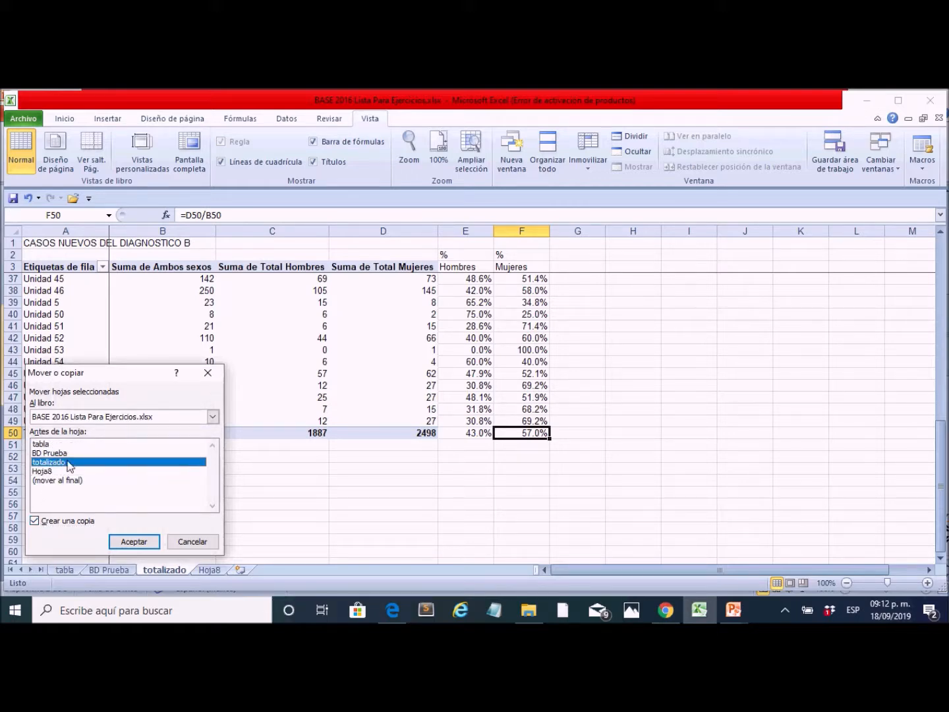
pyautogui.click(137, 543)
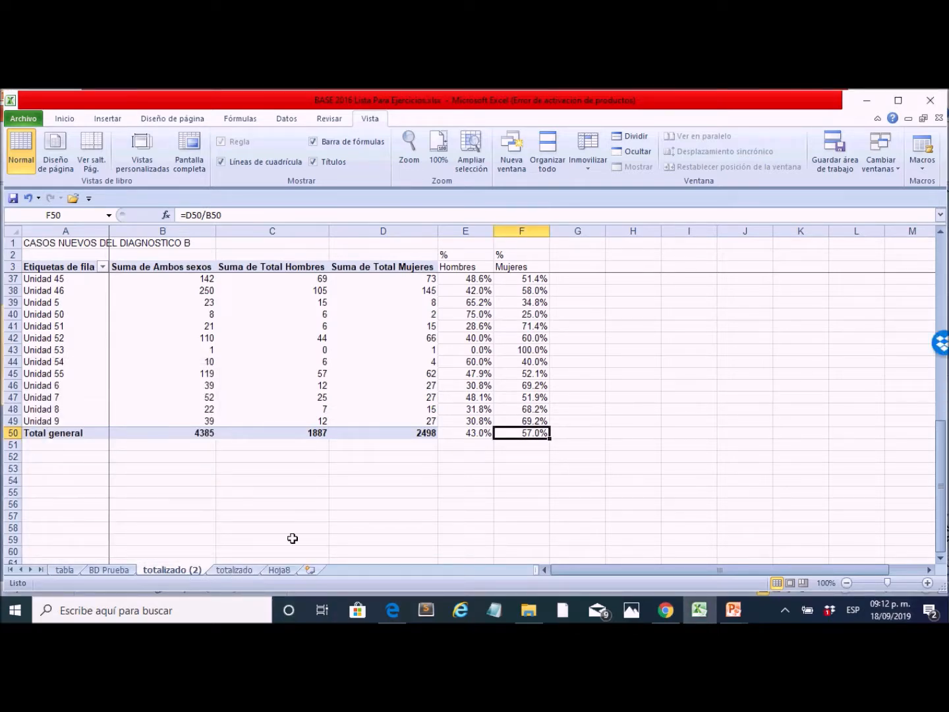
# Step: Compare the copied sheet with the original totalizado sheet and rename the copy as semana
pyautogui.click(169, 375)
pyautogui.click(234, 570)
pyautogui.click(195, 571)
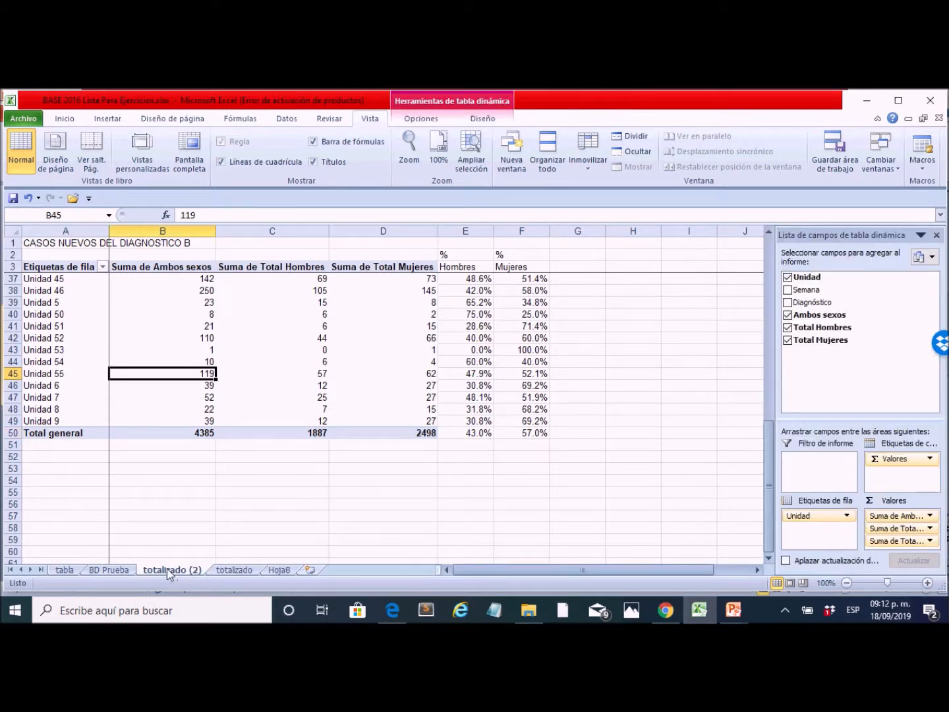
pyautogui.click(340, 612)
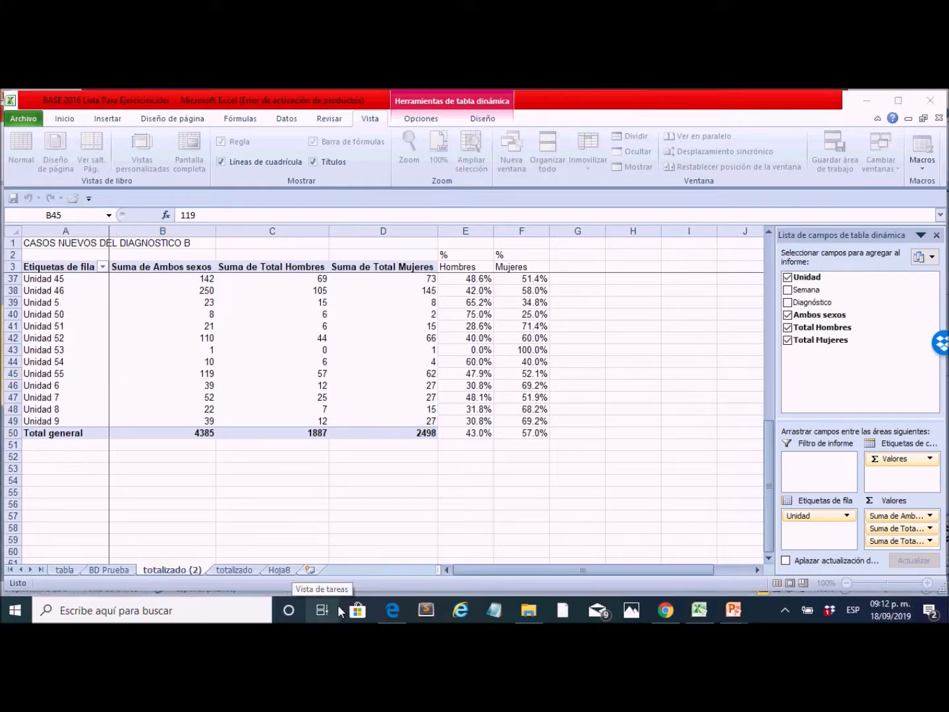
pyautogui.doubleClick(177, 571)
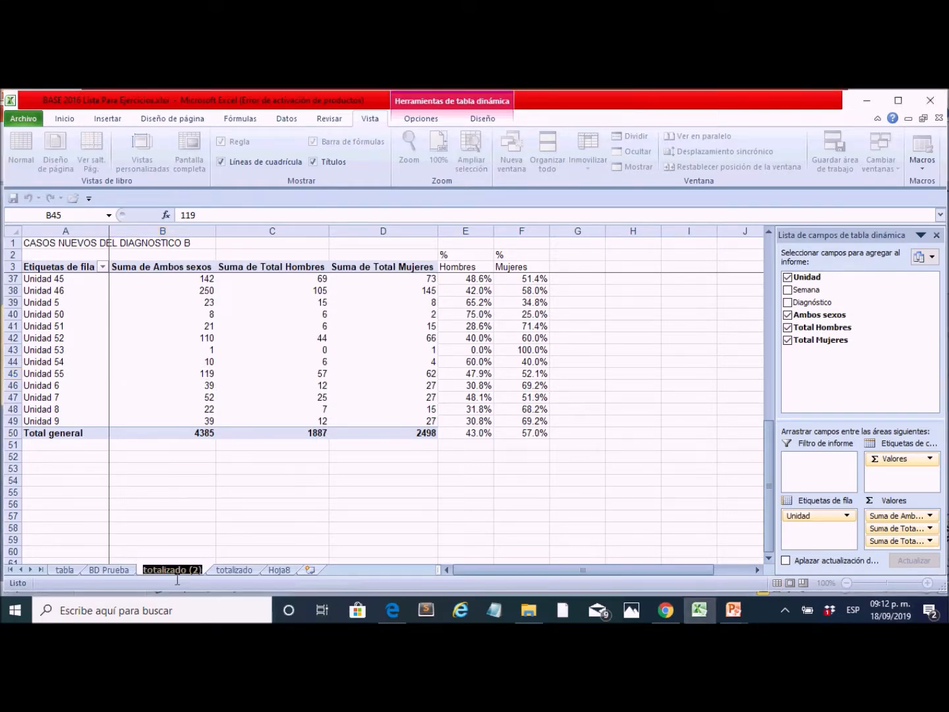
pyautogui.write('semanal')
pyautogui.click(159, 363)
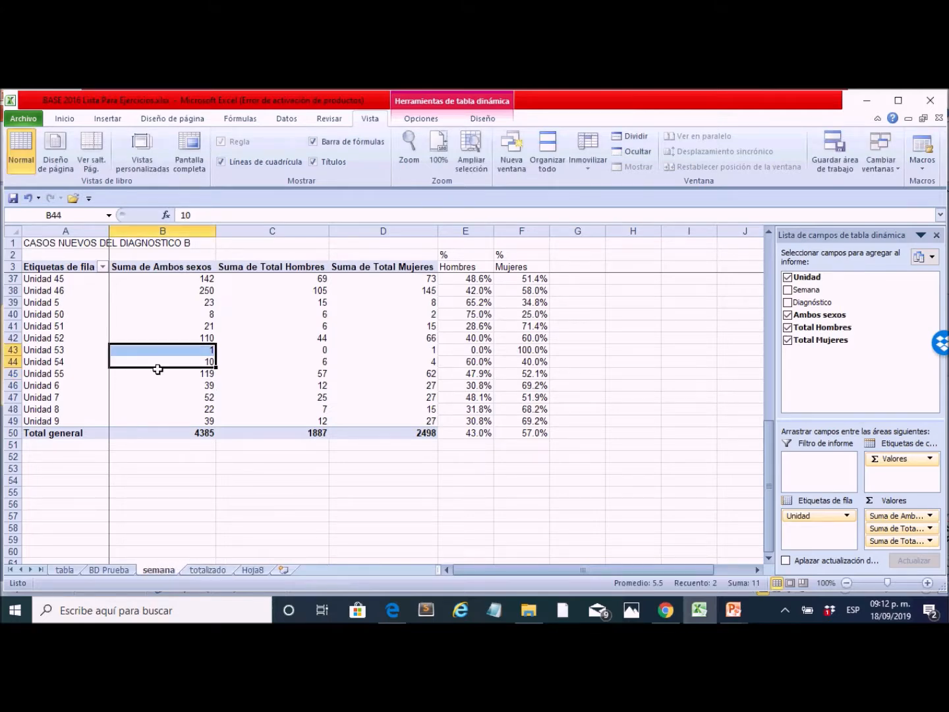
pyautogui.click(352, 294)
pyautogui.scroll(3, 398, 362)
pyautogui.scroll(-3, 395, 365)
pyautogui.scroll(3, 395, 365)
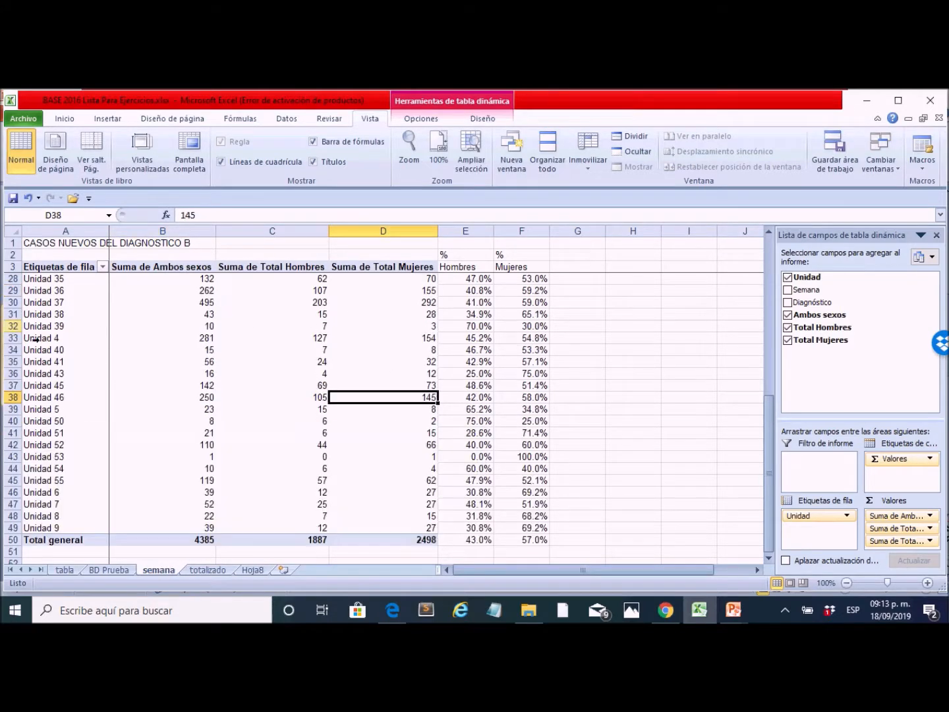
# Step: Delete columns E to G, which hold the percentage calculations, from the semana sheet
pyautogui.click(70, 328)
pyautogui.scroll(3, 71, 322)
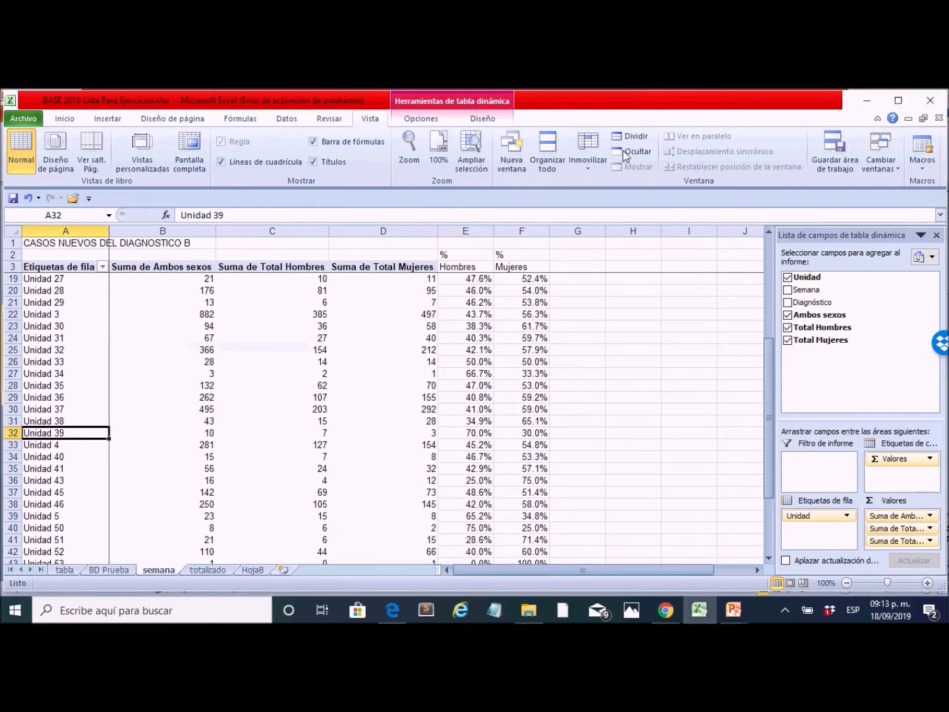
pyautogui.moveTo(484, 247); pyautogui.dragTo(578, 247)
pyautogui.rightClick(536, 255)
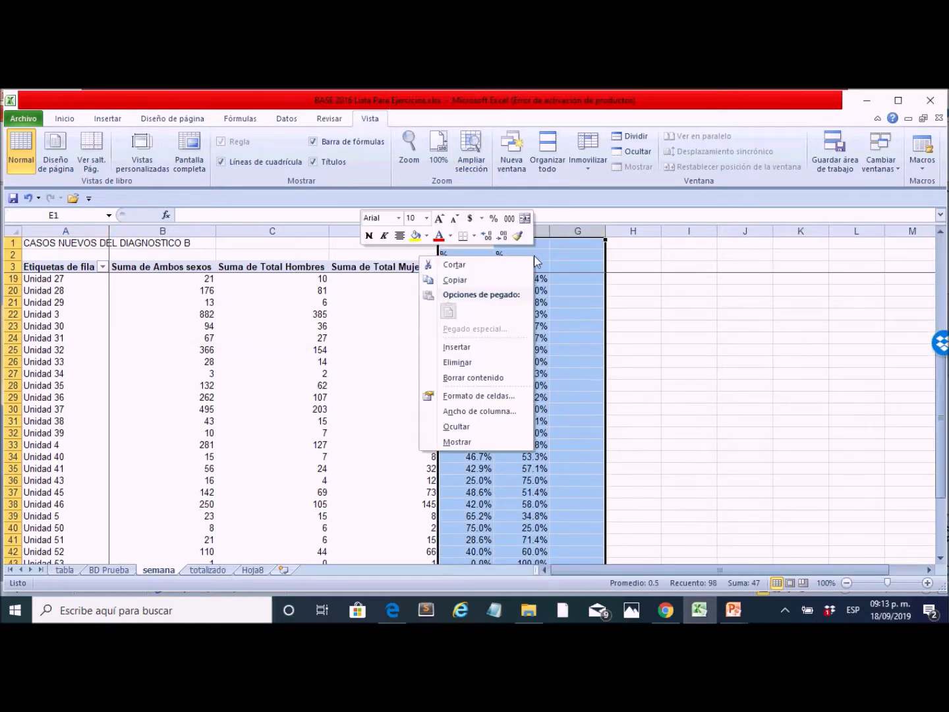
pyautogui.click(474, 362)
pyautogui.click(482, 365)
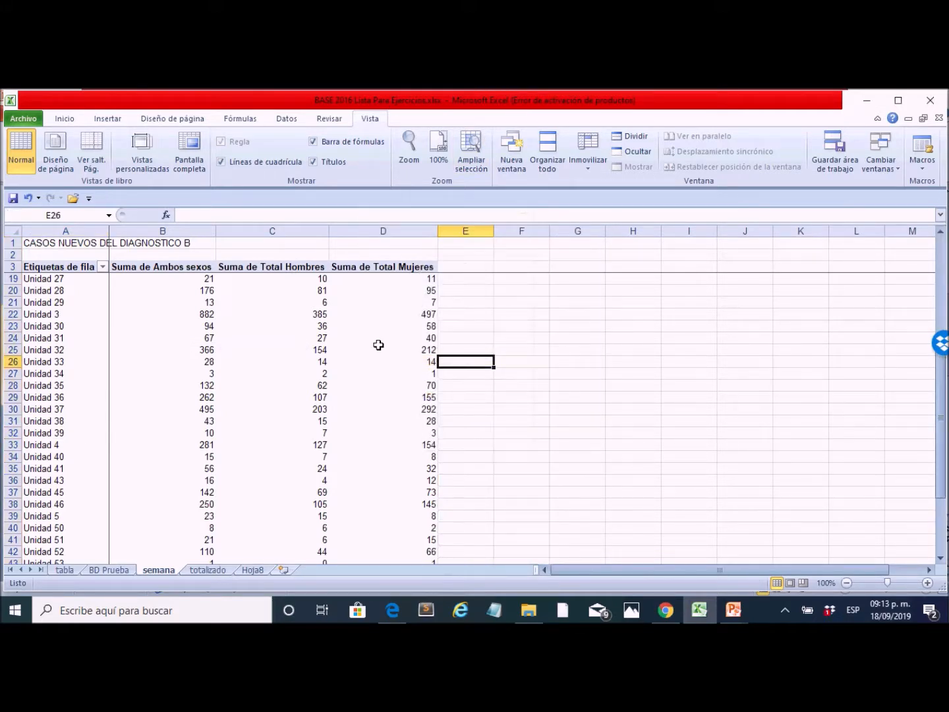
# Step: Remove the Total Hombres and Total Mujeres fields from the pivot table on the semana sheet
pyautogui.click(299, 339)
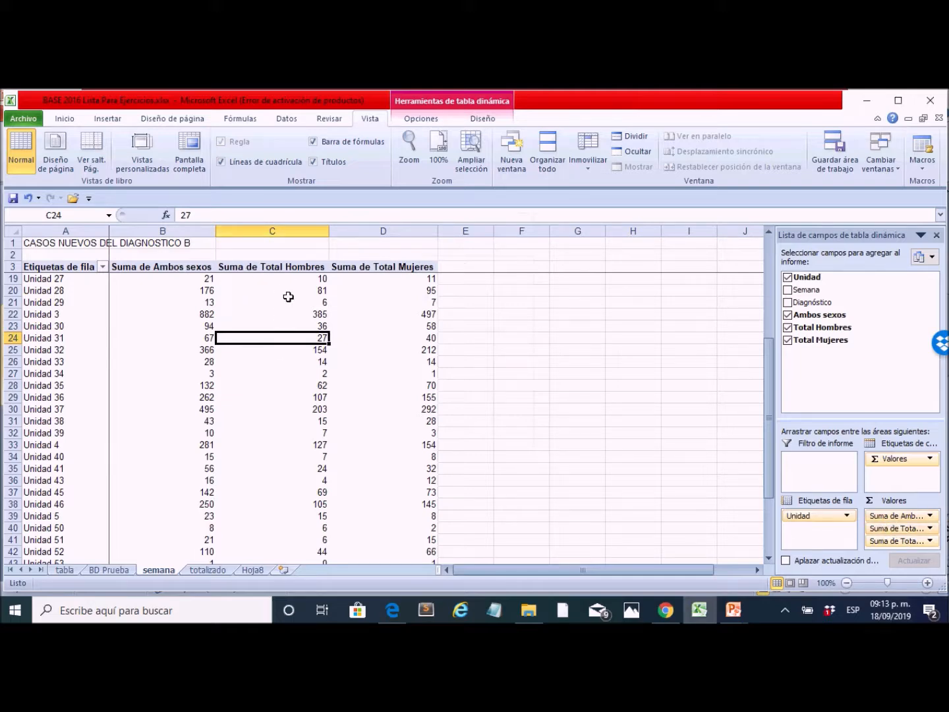
pyautogui.click(788, 329)
pyautogui.click(787, 340)
pyautogui.click(204, 302)
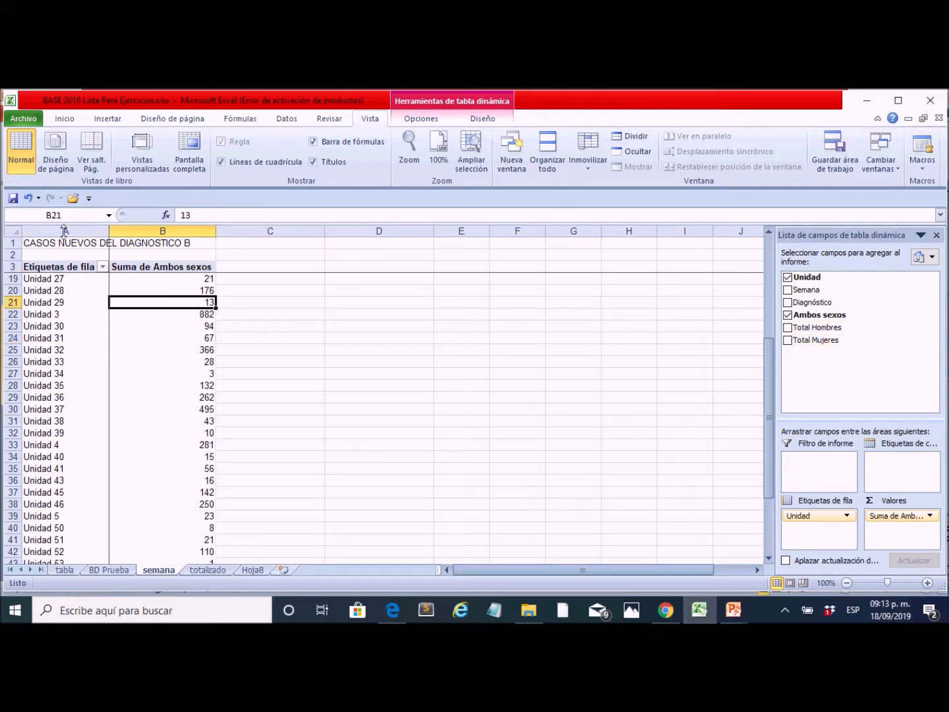
# Step: Widen column A, which holds the pivot table's row labels
pyautogui.moveTo(114, 232); pyautogui.dragTo(136, 232)
pyautogui.click(99, 266)
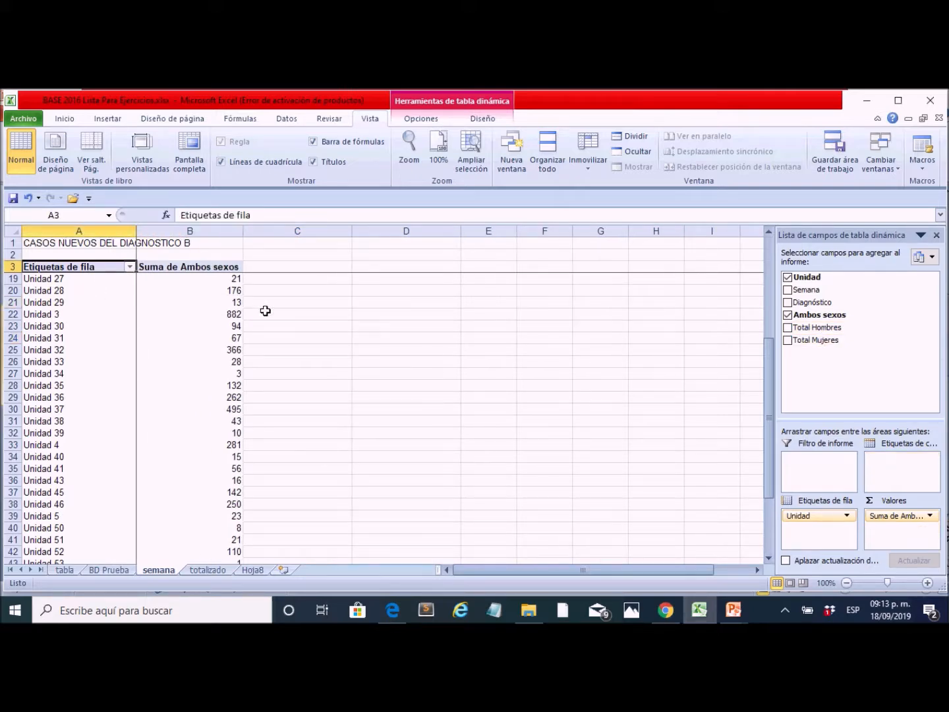
pyautogui.click(216, 281)
pyautogui.click(58, 282)
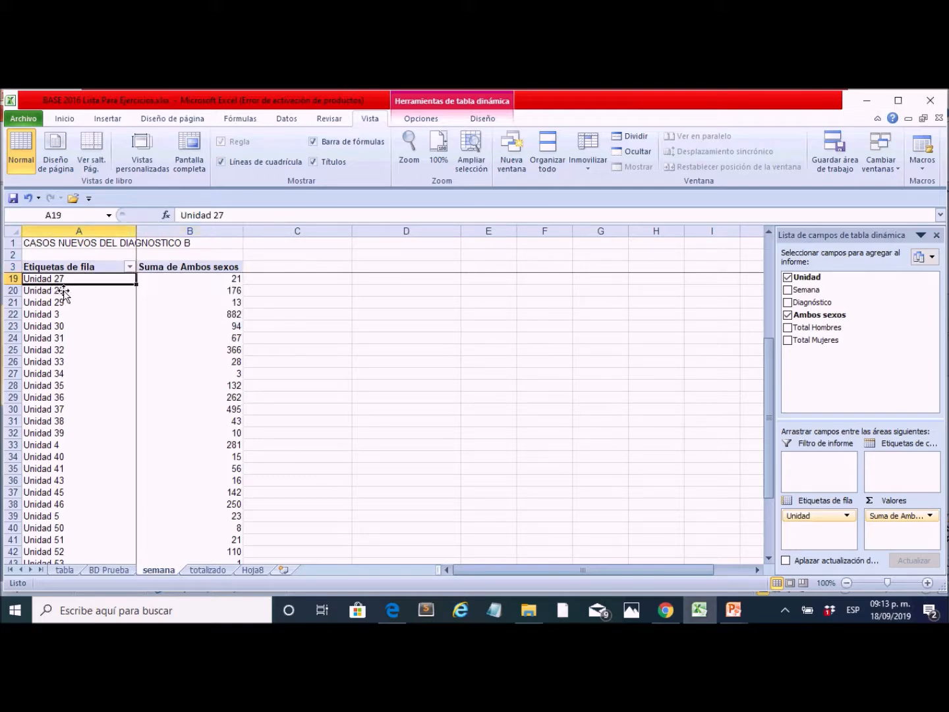
# Step: Replace Unidad with Semana as the pivot table's row label field, keeping Semana out of the summed values
pyautogui.click(788, 279)
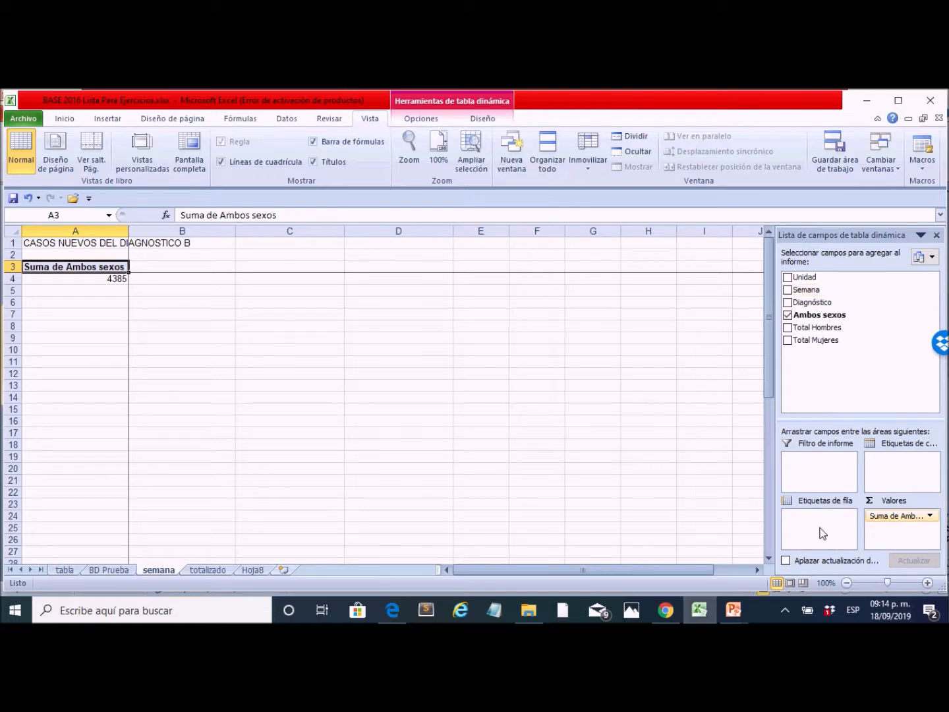
pyautogui.click(787, 290)
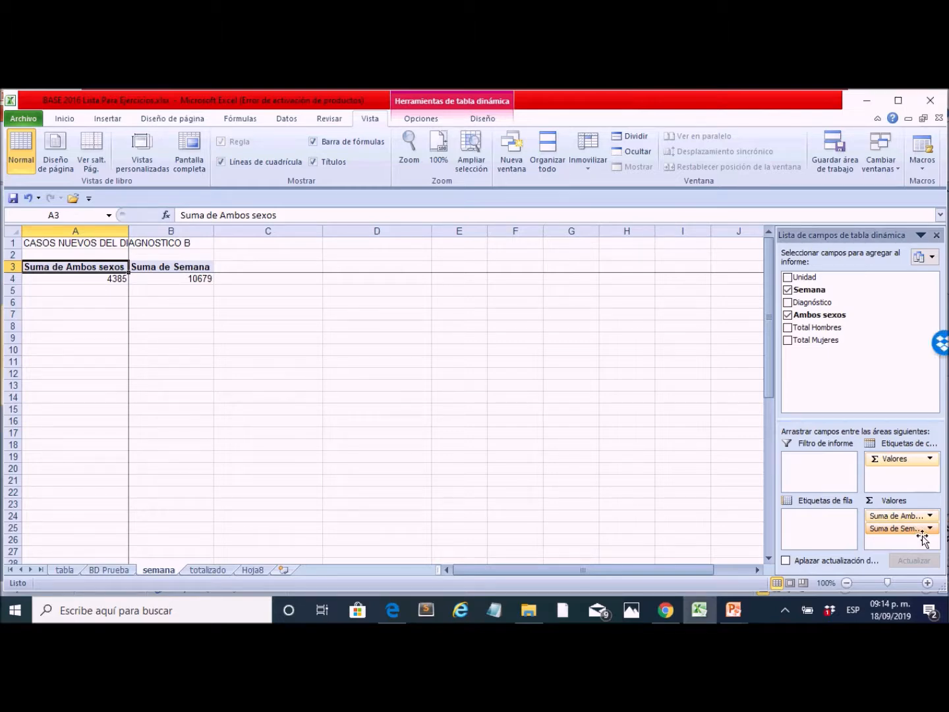
pyautogui.moveTo(922, 538); pyautogui.dragTo(822, 527)
pyautogui.click(71, 312)
pyautogui.click(56, 279)
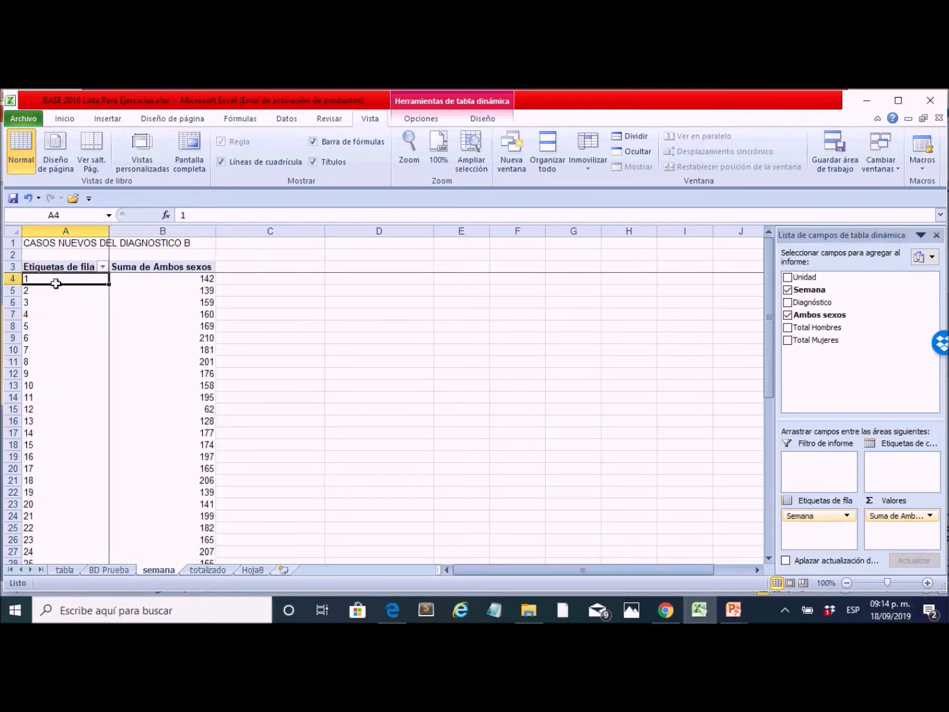
# Step: Review the weekly sums of Ambos sexos from week 1 down to the Total general row and back
pyautogui.scroll(-4, 60, 295)
pyautogui.scroll(4, 62, 333)
pyautogui.hotkey('shift', 'Right')
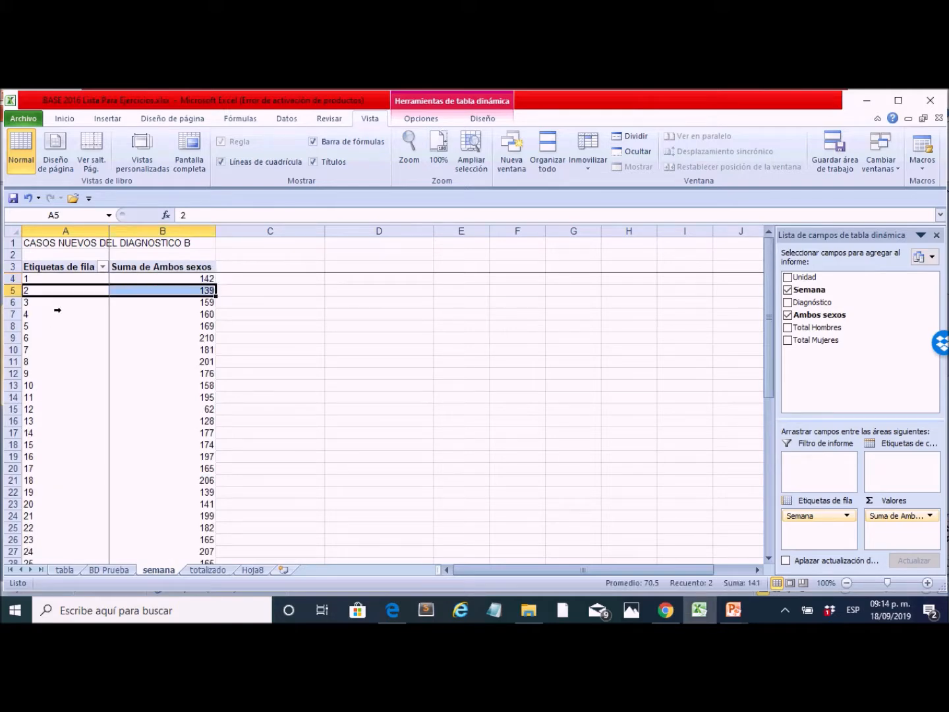
pyautogui.press('Down')
pyautogui.press('Down')
pyautogui.press('Down')
pyautogui.press('Down')
pyautogui.press('Down')
pyautogui.press('Down')
pyautogui.press('Down')
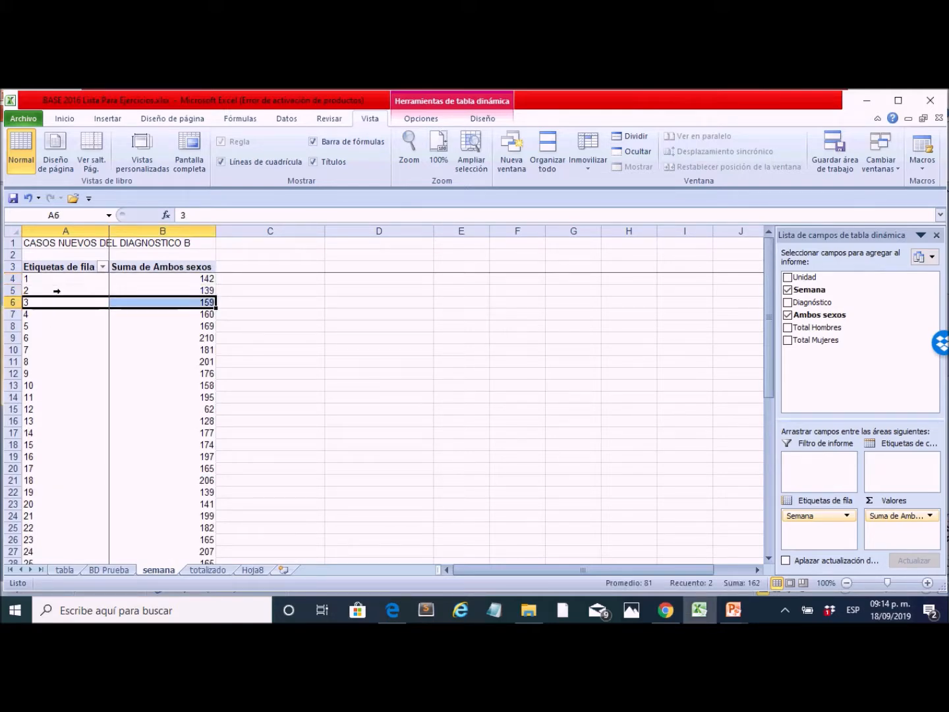
pyautogui.press('Down')
pyautogui.press('Down')
pyautogui.press('Down')
pyautogui.press('Down')
pyautogui.press('Down')
pyautogui.press('Down')
pyautogui.press('Down')
pyautogui.press('Down')
pyautogui.press('Down')
pyautogui.press('Down')
pyautogui.press('Down')
pyautogui.press('Down')
pyautogui.press('Down')
pyautogui.press('Down')
pyautogui.press('Down')
pyautogui.press('Down')
pyautogui.press('Down')
pyautogui.press('Down')
pyautogui.press('Down')
pyautogui.press('Down')
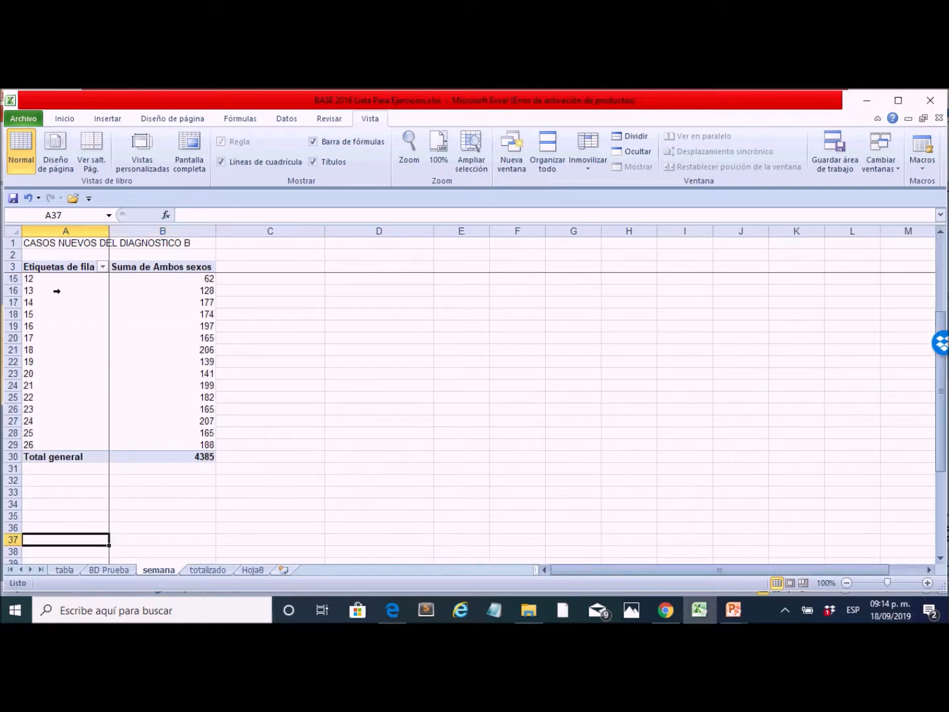
pyautogui.press('Up')
pyautogui.press('Up')
pyautogui.press('Up')
pyautogui.press('Up')
pyautogui.press('Up')
pyautogui.press('Up')
pyautogui.press('Up')
pyautogui.press('Up')
pyautogui.press('Up')
pyautogui.press('Up')
pyautogui.press('Up')
pyautogui.press('Up')
pyautogui.press('Up')
pyautogui.press('Up')
pyautogui.press('Up')
pyautogui.press('Up')
pyautogui.press('Up')
pyautogui.press('Up')
pyautogui.press('Up')
pyautogui.press('Up')
pyautogui.press('Down')
pyautogui.press('Down')
pyautogui.press('Down')
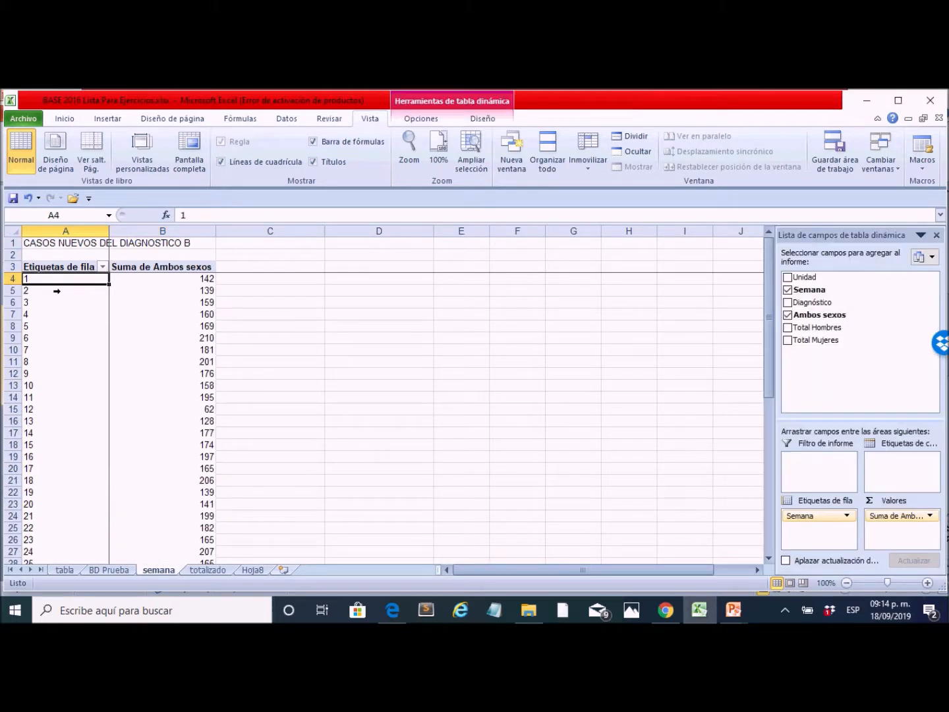
pyautogui.press('Right')
pyautogui.press('Left')
pyautogui.press('Up')
pyautogui.press('Up')
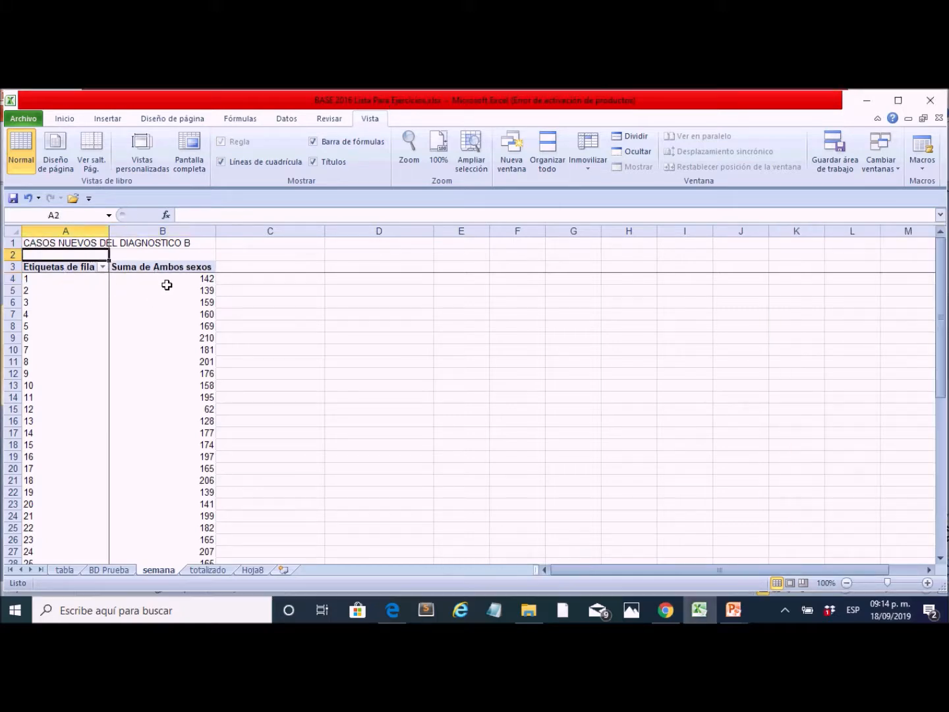
# Step: Compare individual week labels in column A with their Suma de Ambos sexos values in column B
pyautogui.click(162, 281)
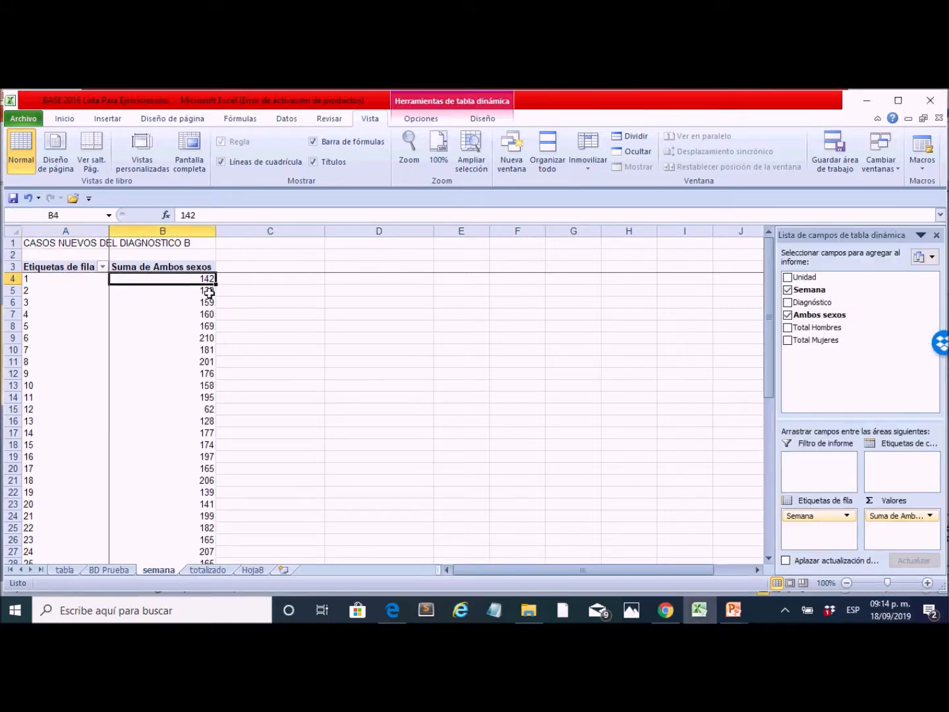
pyautogui.click(64, 282)
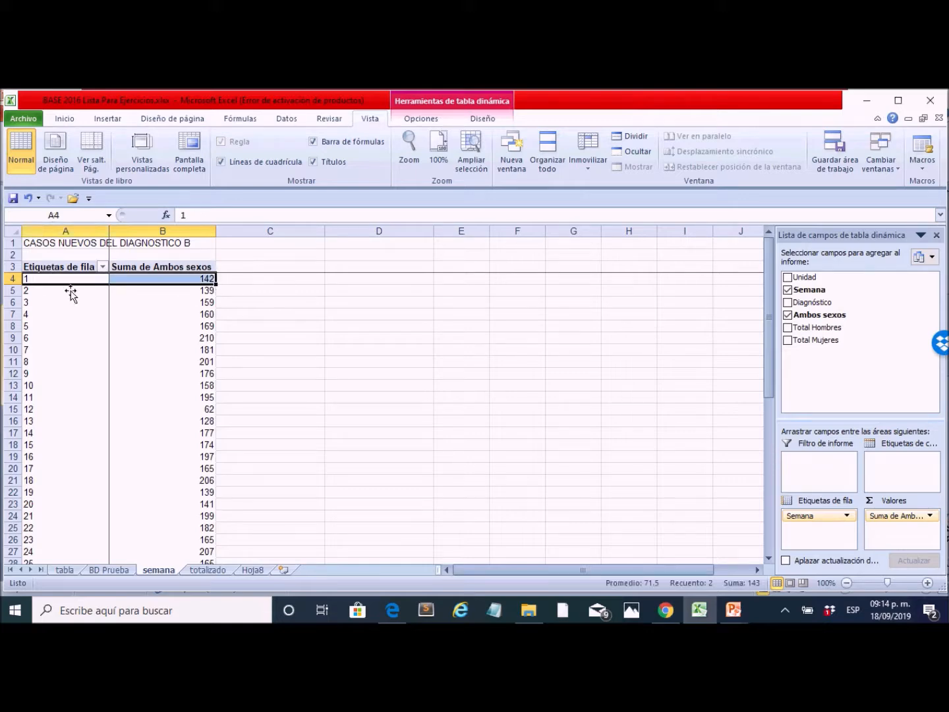
pyautogui.click(211, 295)
pyautogui.click(58, 295)
pyautogui.click(199, 314)
pyautogui.click(55, 315)
pyautogui.scroll(-4, 192, 348)
pyautogui.scroll(4, 193, 347)
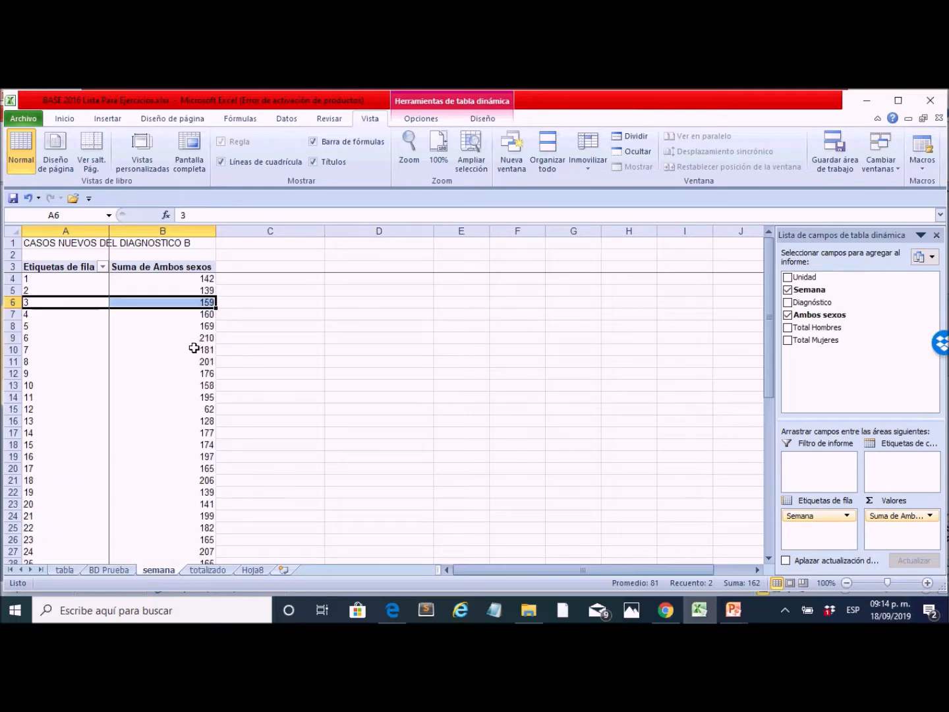
pyautogui.click(188, 340)
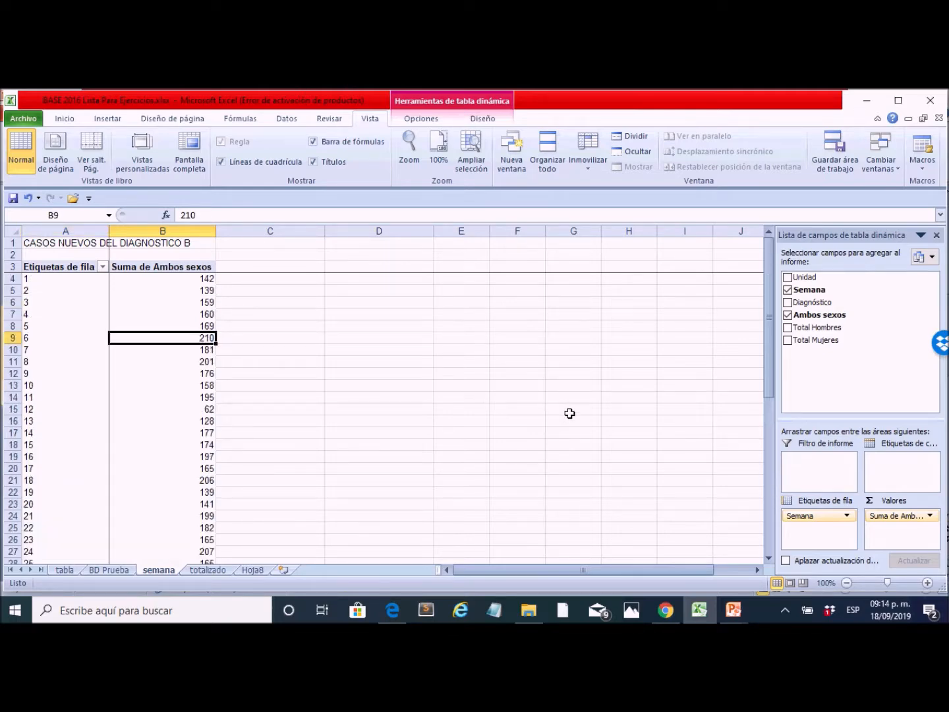
pyautogui.click(369, 397)
pyautogui.click(125, 356)
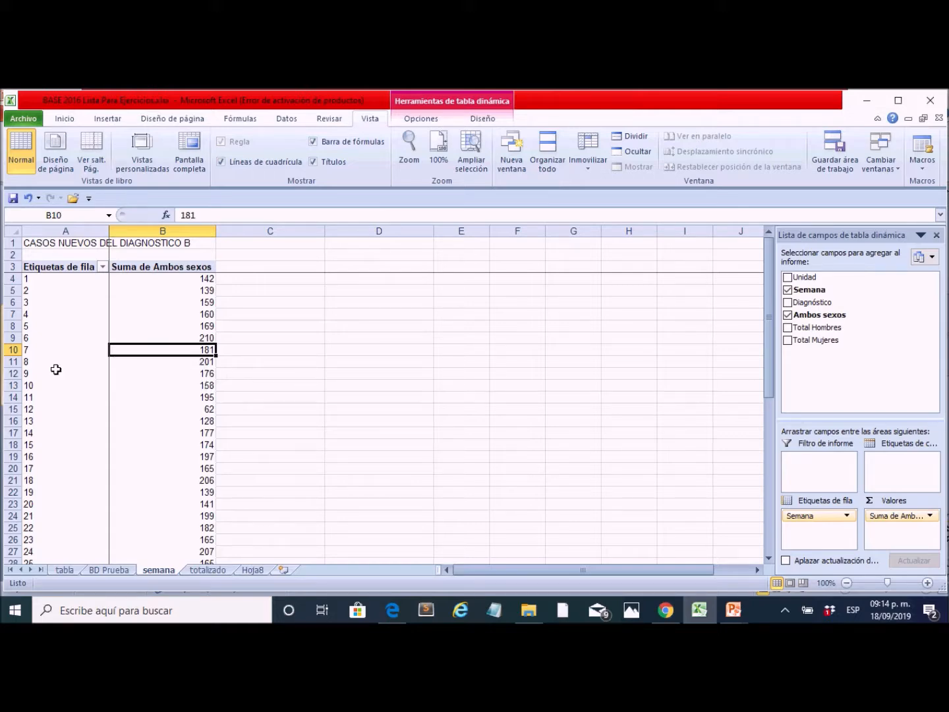
pyautogui.click(86, 338)
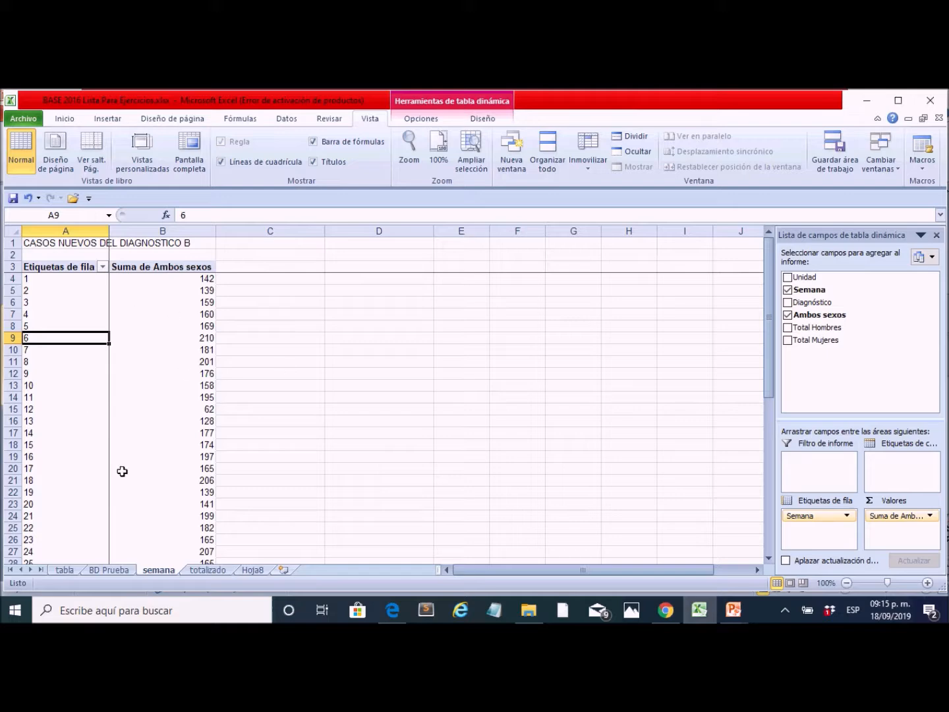
pyautogui.click(162, 447)
pyautogui.click(85, 356)
pyautogui.click(87, 437)
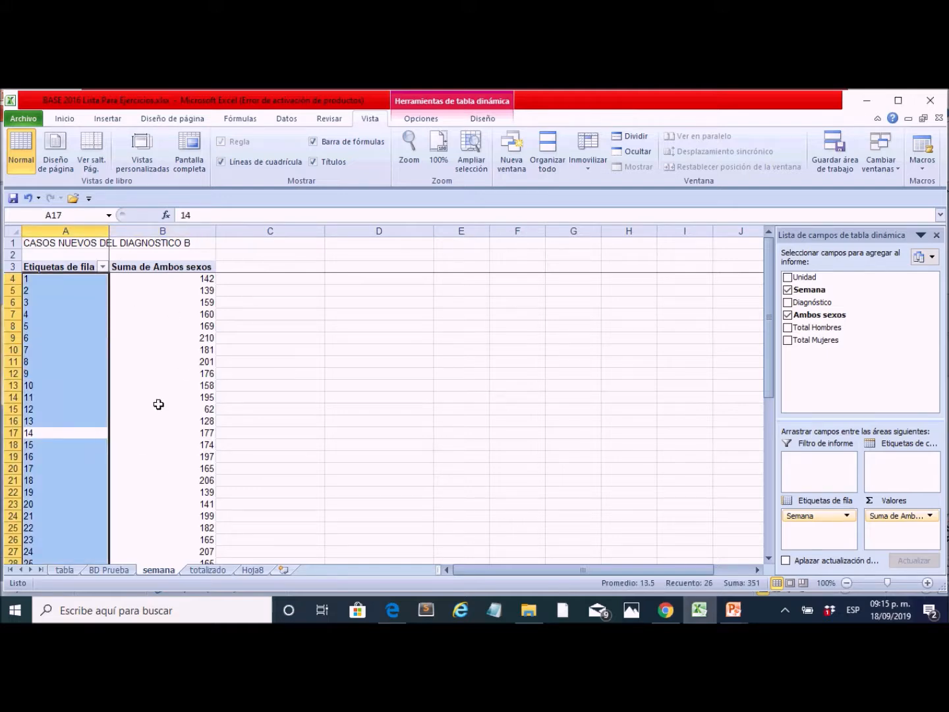
pyautogui.click(164, 388)
pyautogui.click(63, 319)
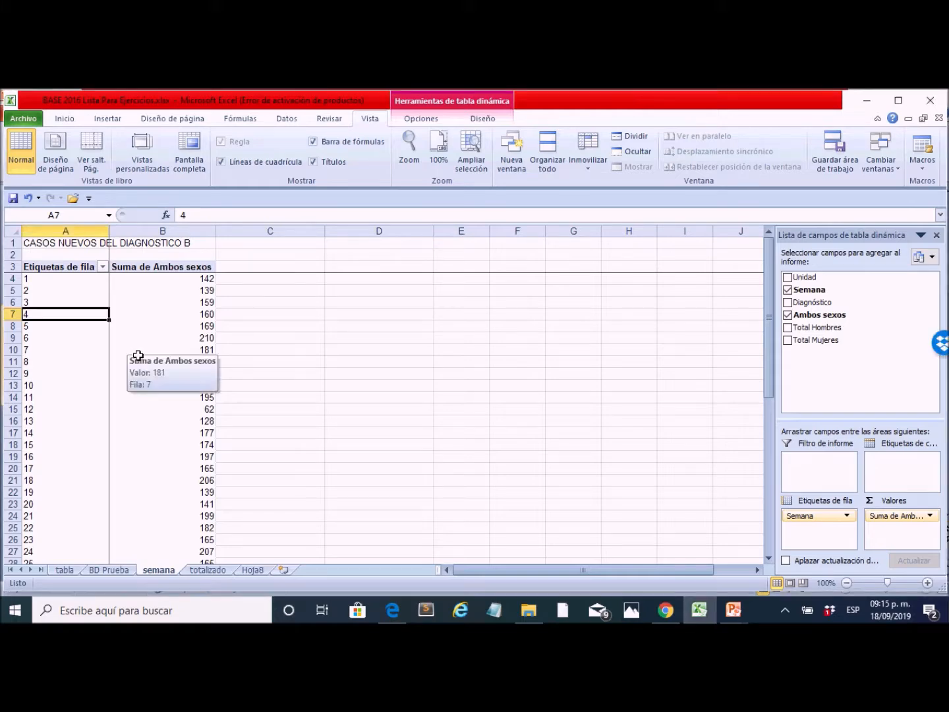
# Step: Insert a basic 2D line pivot chart of the Ambos sexos sums by week
pyautogui.click(163, 340)
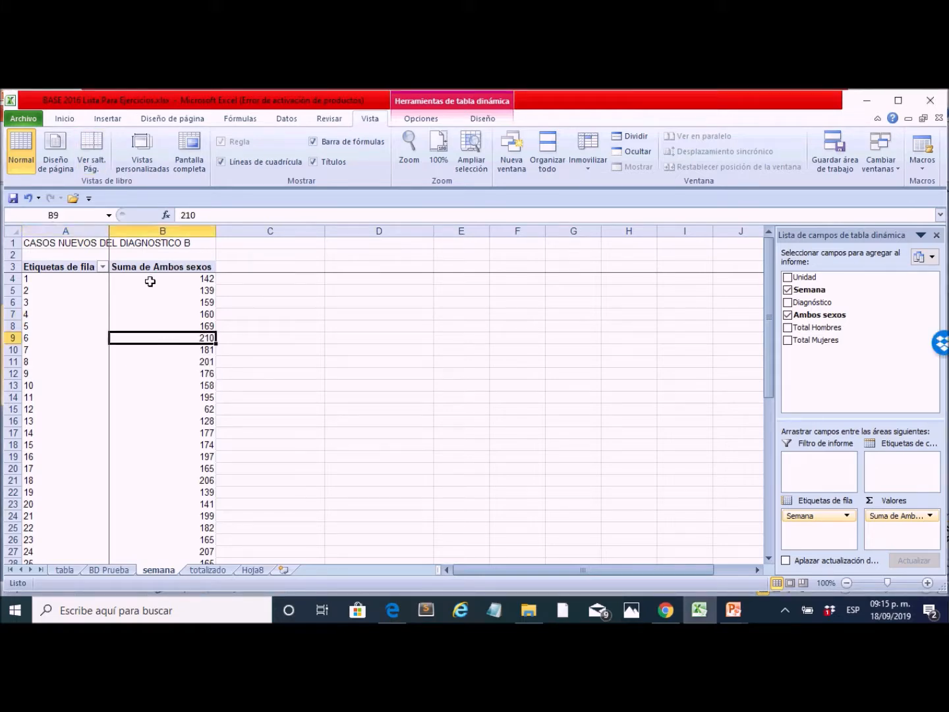
pyautogui.click(109, 120)
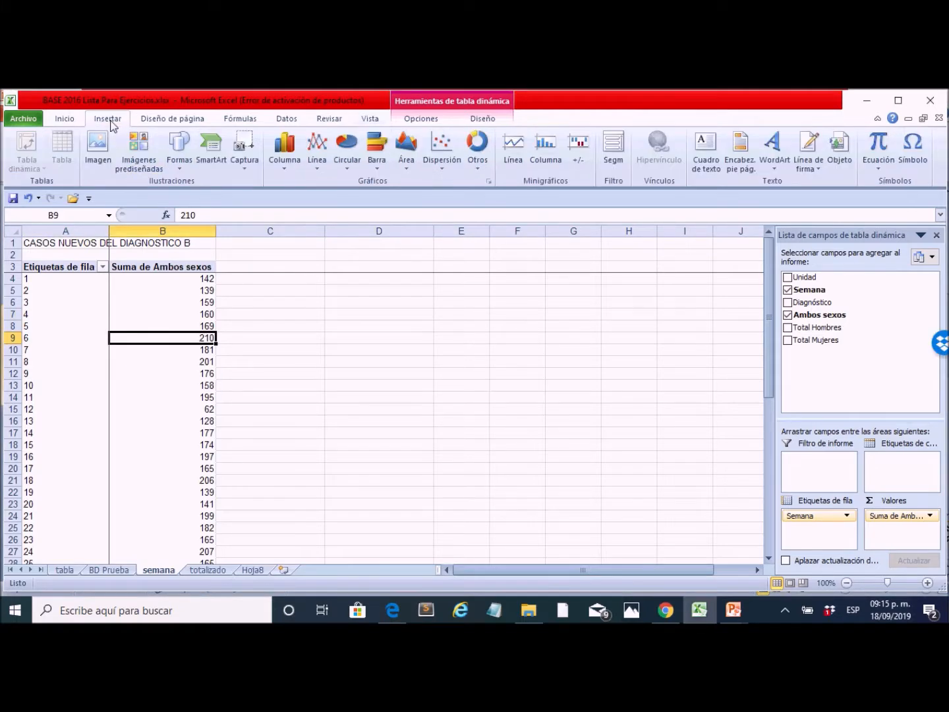
pyautogui.click(319, 150)
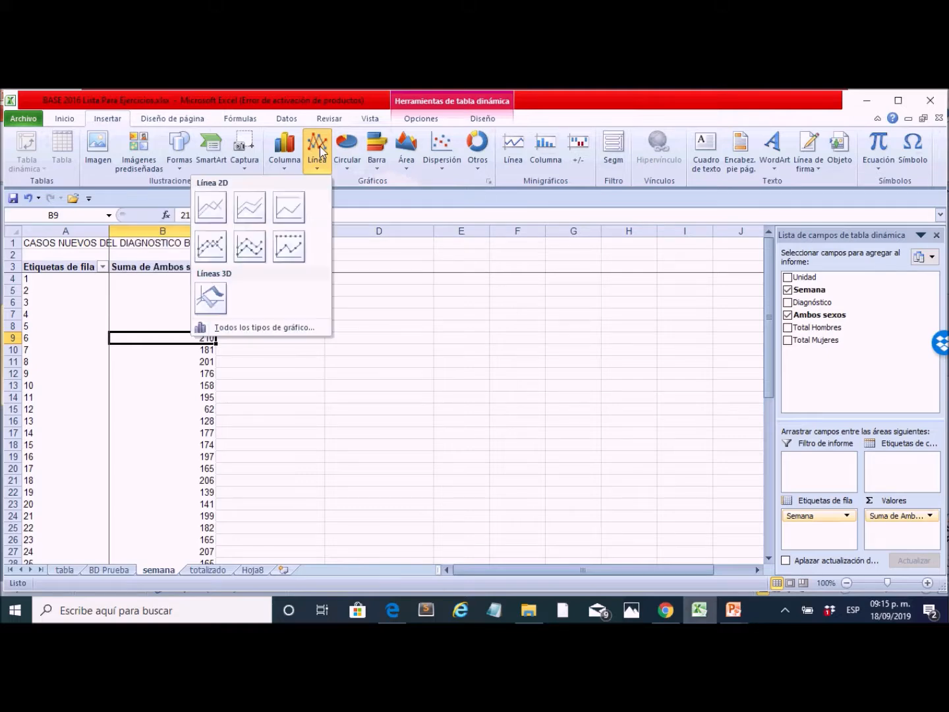
pyautogui.click(211, 208)
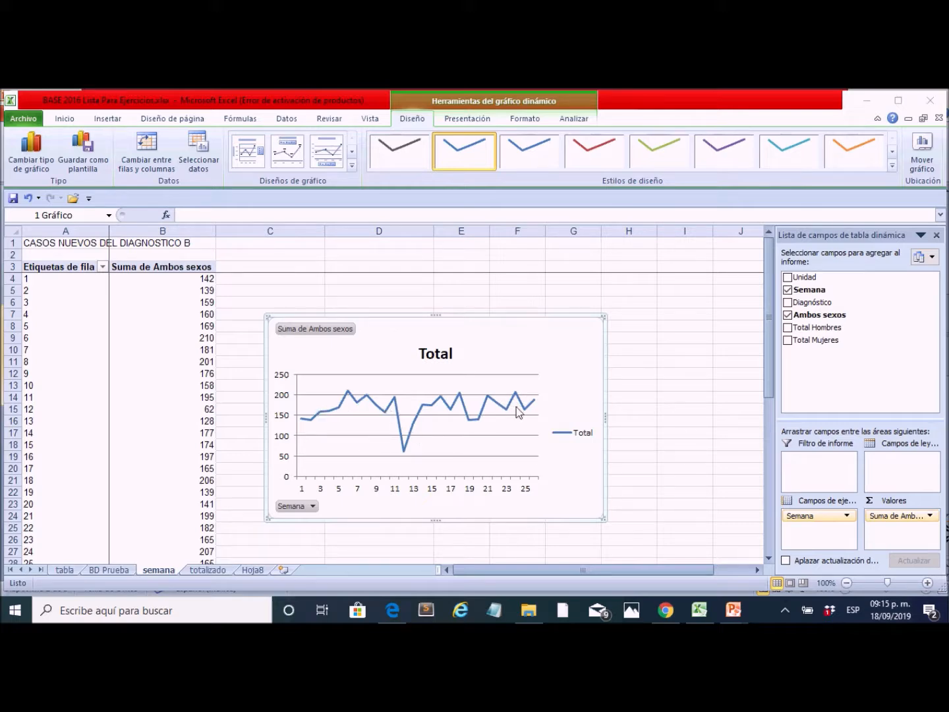
# Step: Change the chart title to "Casos Nuevos Diagnóstico B" with "Por Semana" on a second line
pyautogui.click(448, 356)
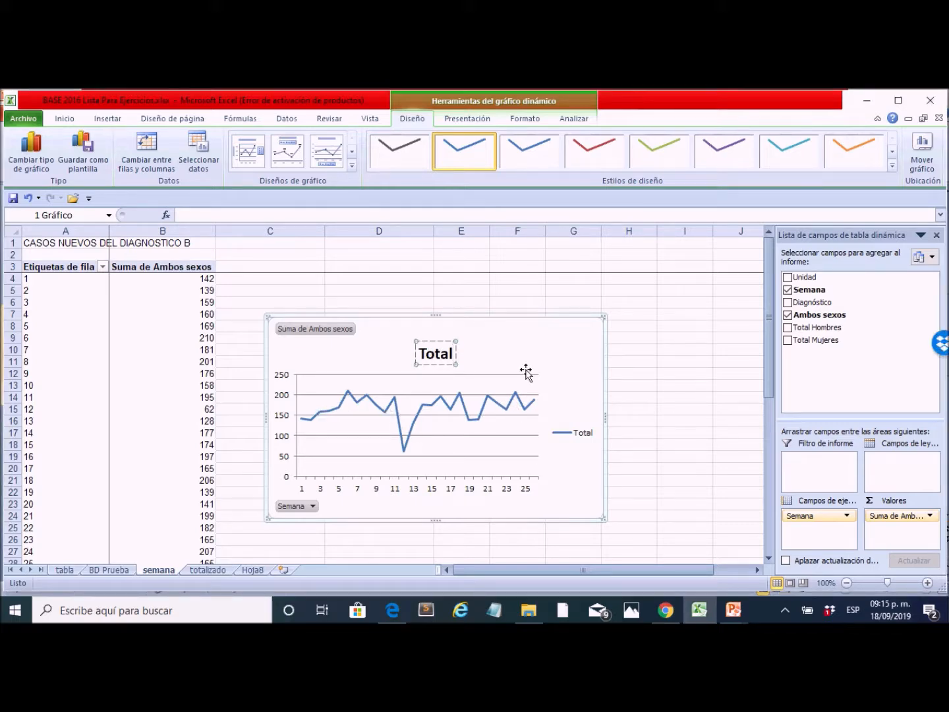
pyautogui.press('BackSpace')
pyautogui.press('BackSpace')
pyautogui.press('BackSpace')
pyautogui.press('BackSpace')
pyautogui.press('BackSpace')
pyautogui.write('Ca')
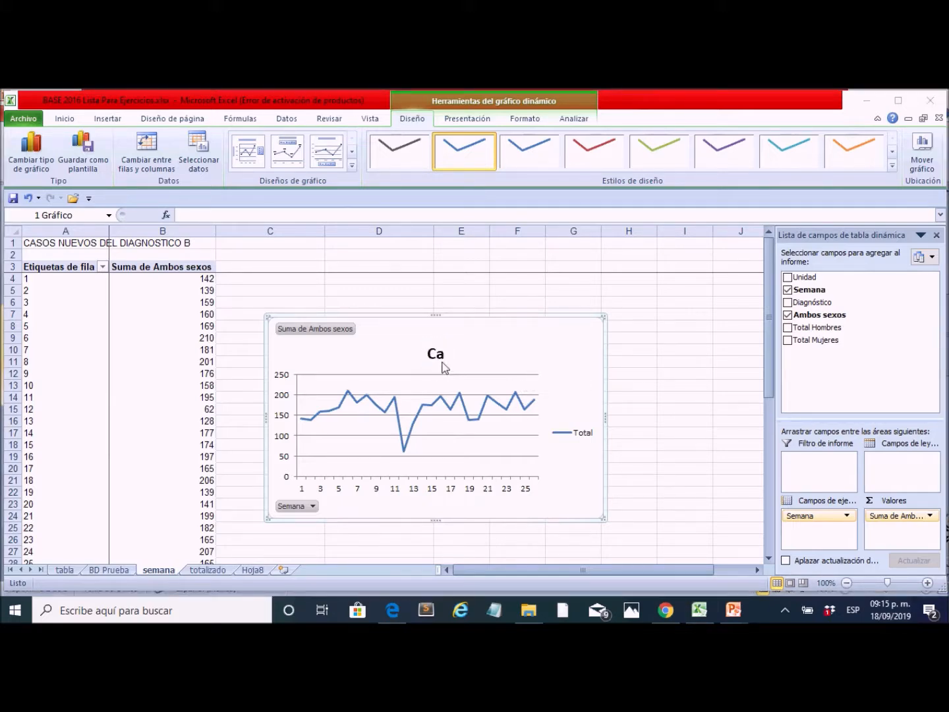
pyautogui.write('sos Nuev')
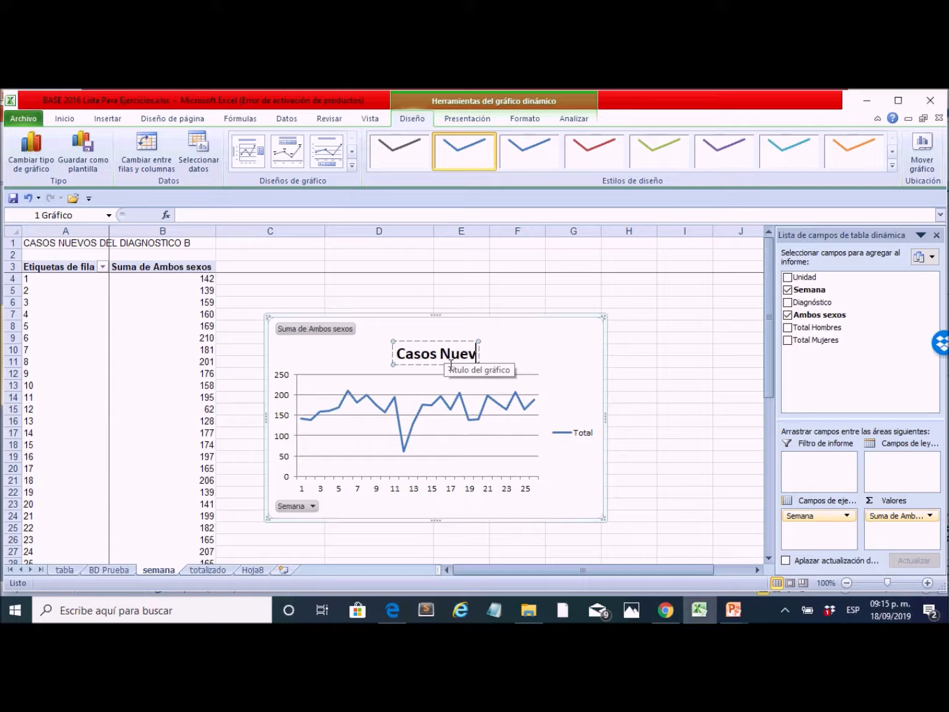
pyautogui.write('os Diagnp')
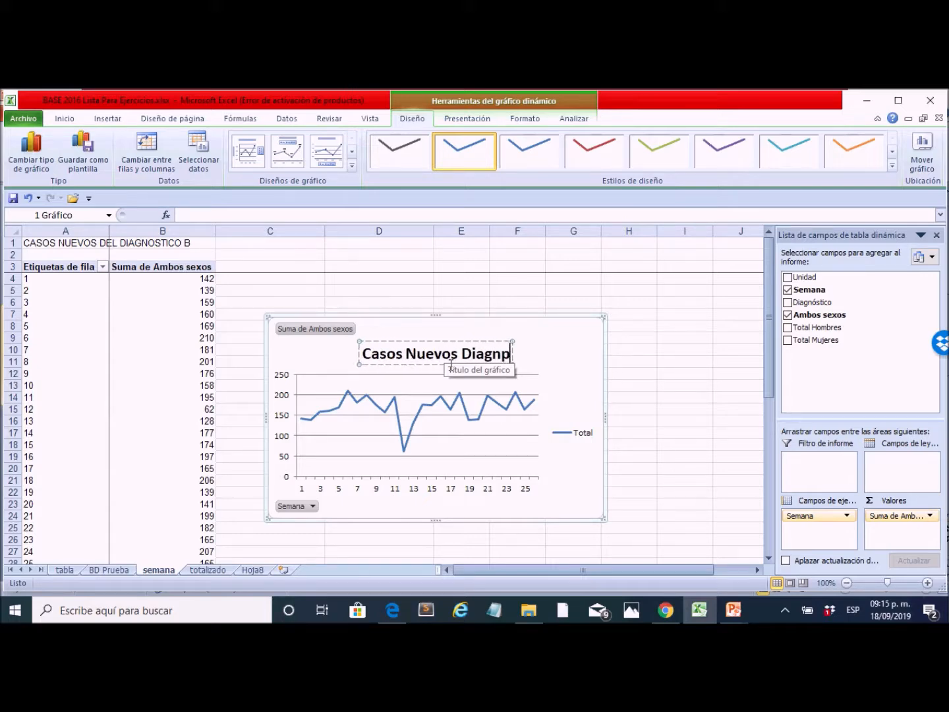
pyautogui.press('BackSpace')
pyautogui.write('ósti')
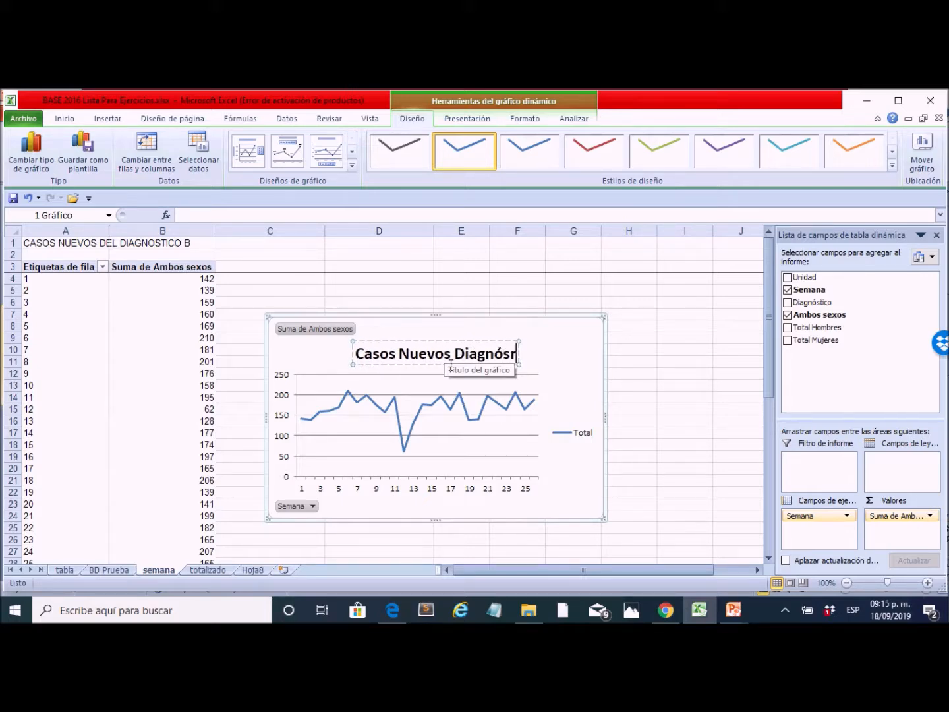
pyautogui.write('co B')
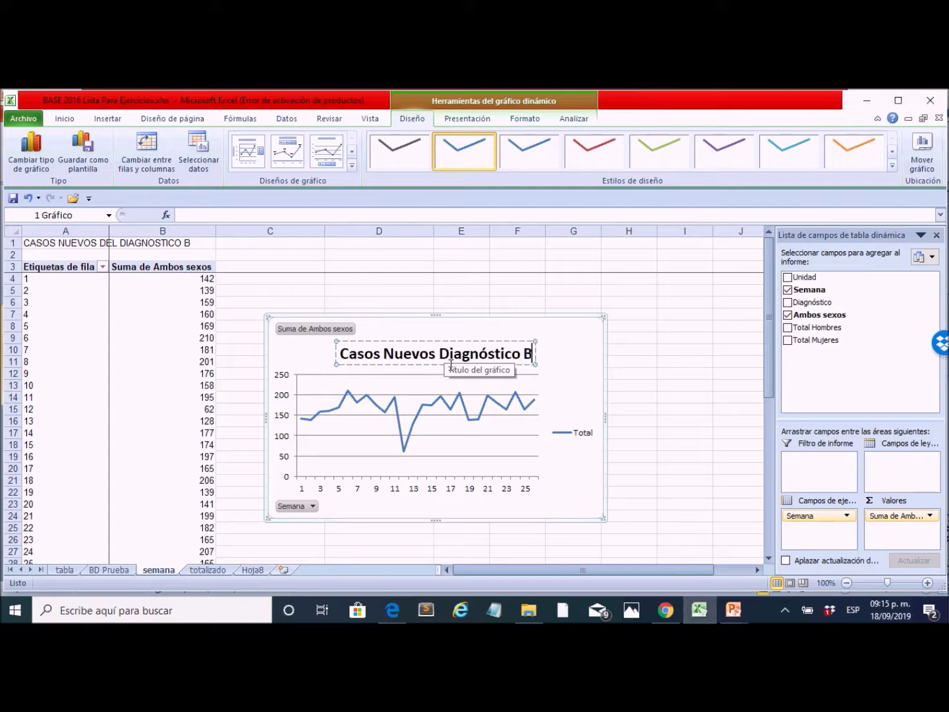
pyautogui.press('Return')
pyautogui.write('Po')
pyautogui.write('r Semana')
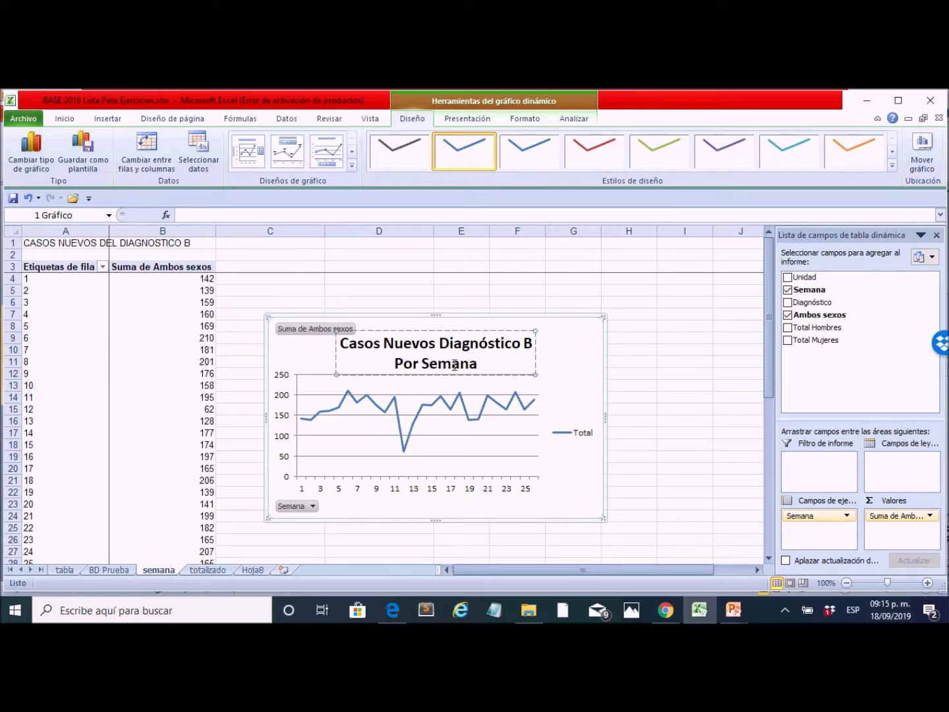
pyautogui.click(576, 412)
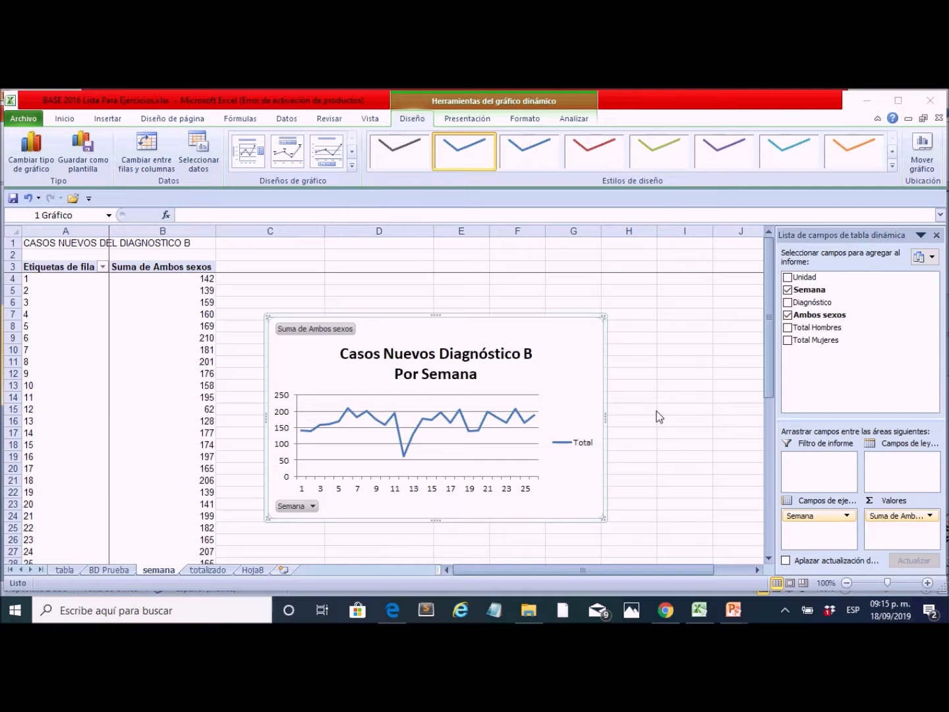
# Step: Save the workbook and deselect the chart
pyautogui.click(37, 123)
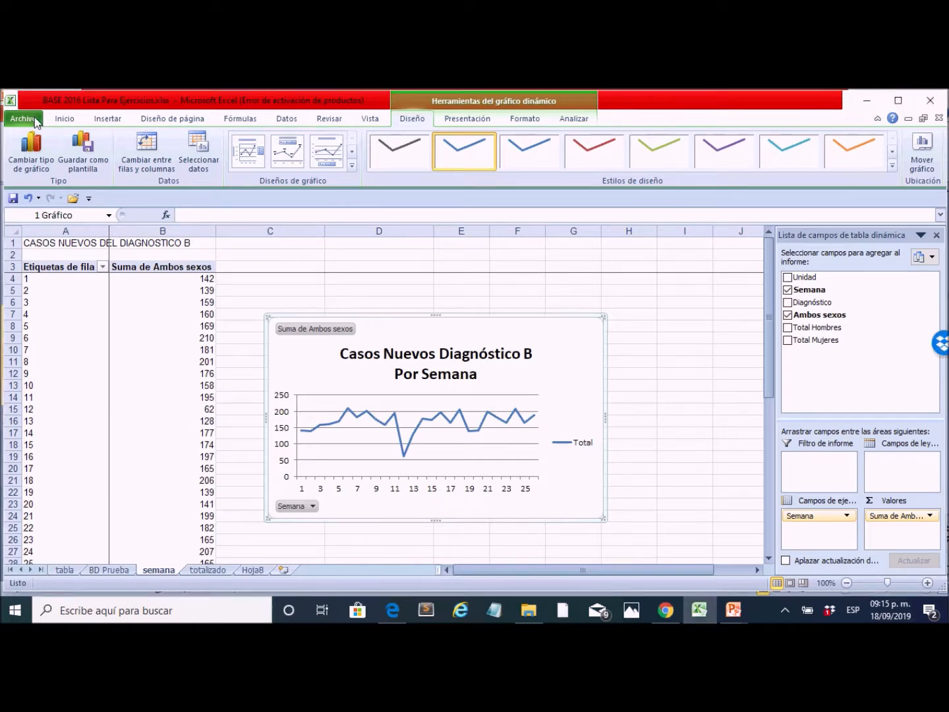
pyautogui.click(36, 123)
pyautogui.click(54, 146)
pyautogui.click(633, 412)
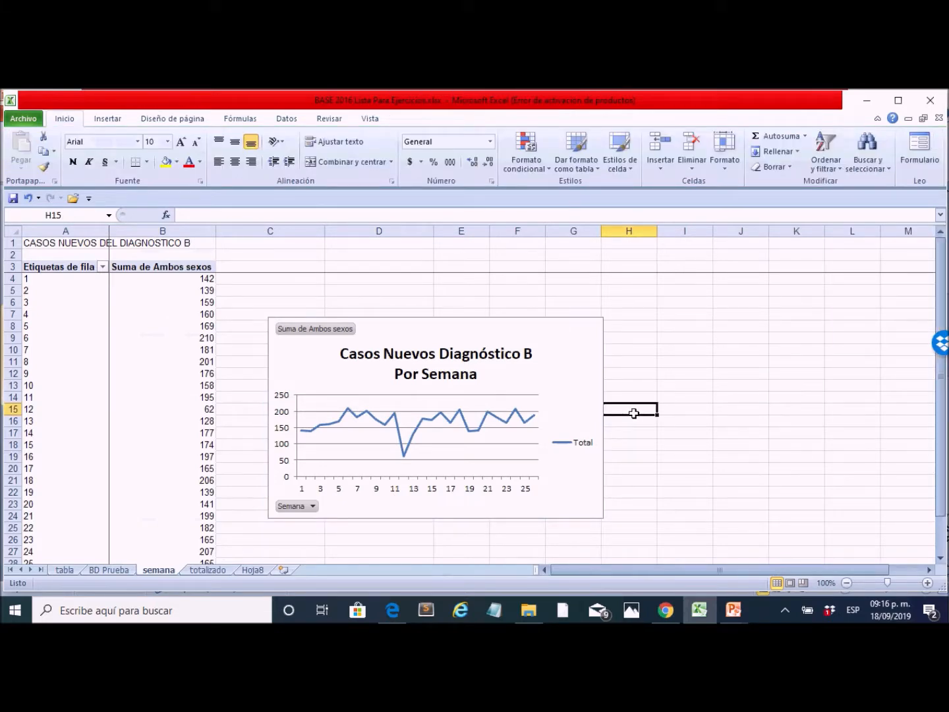